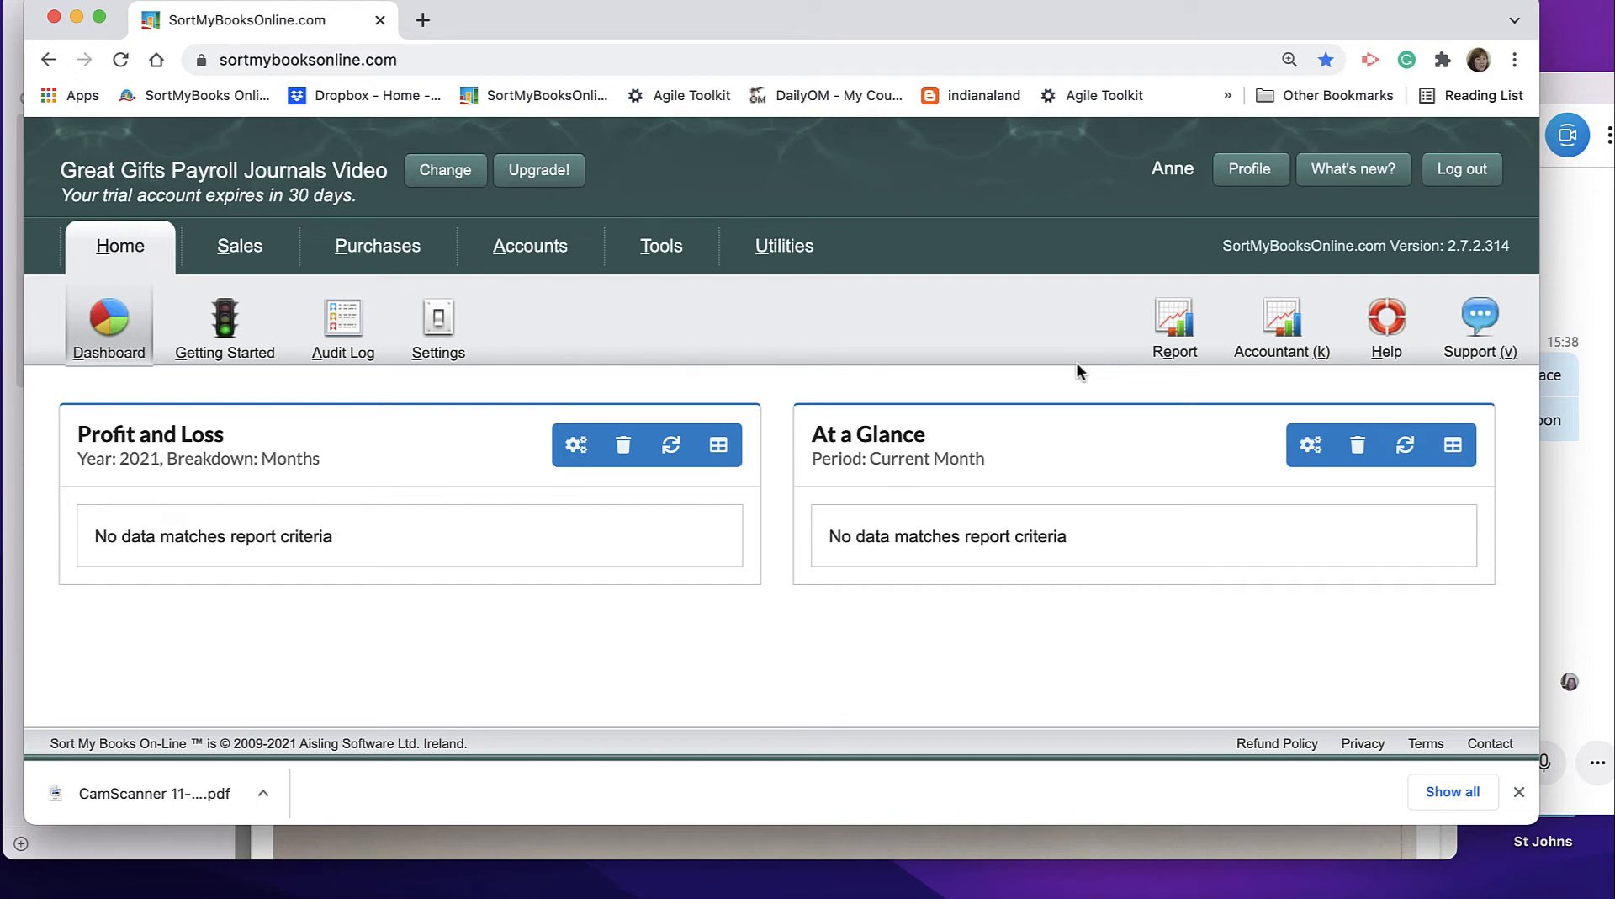
Open the Payroll nominal (22000) under Current Liabilities in the nominals list
click(674, 247)
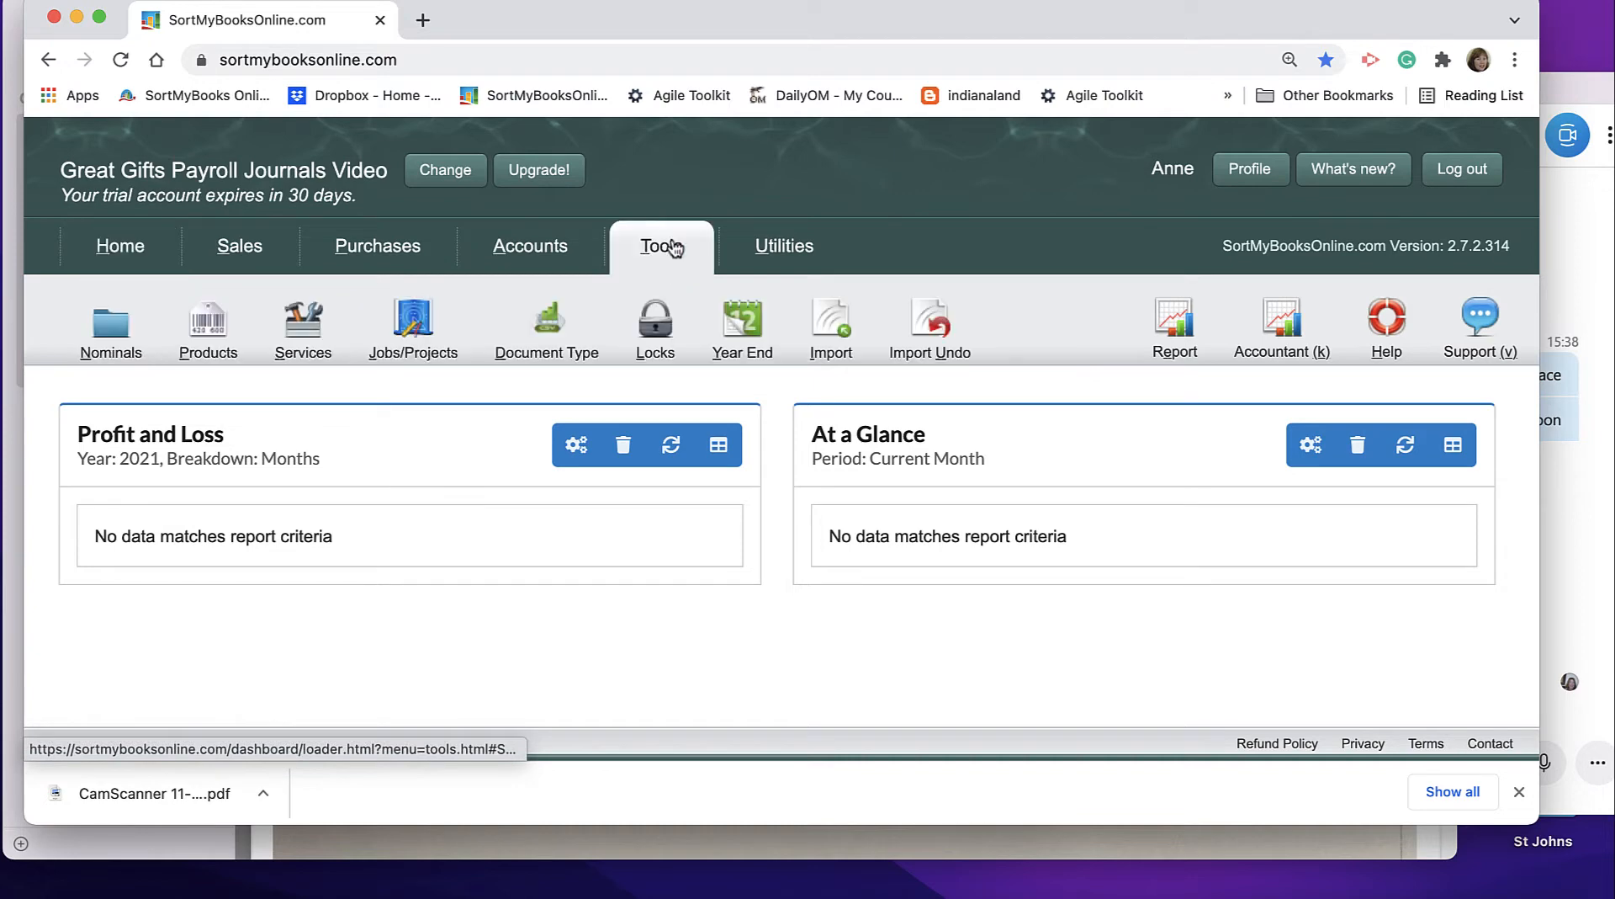
click(126, 341)
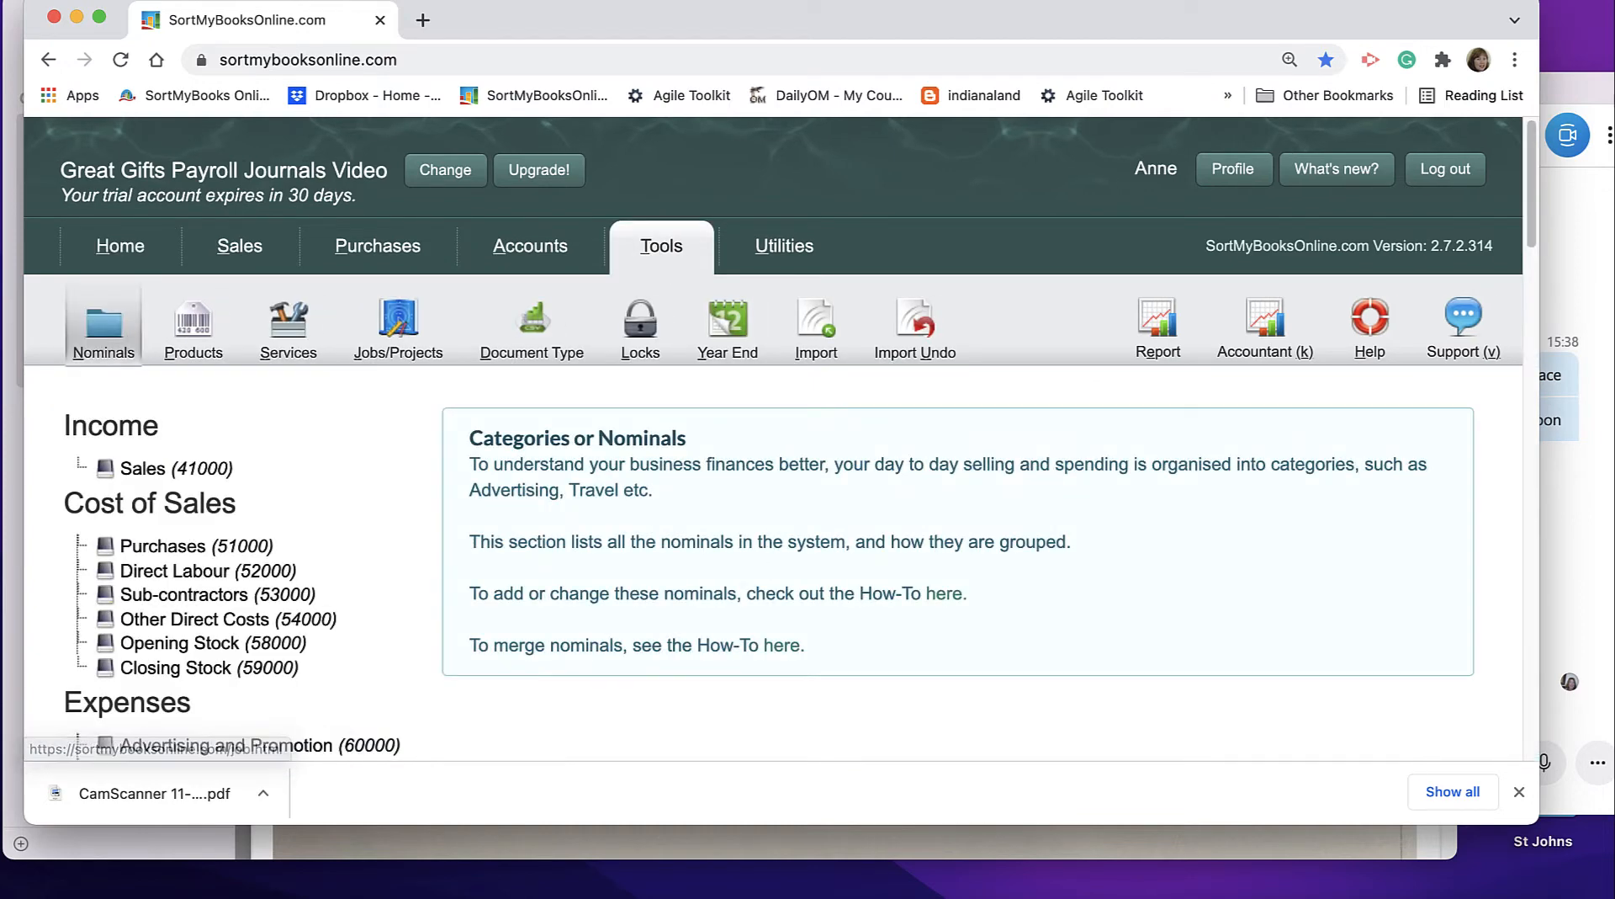
drag(1531, 184, 1514, 502)
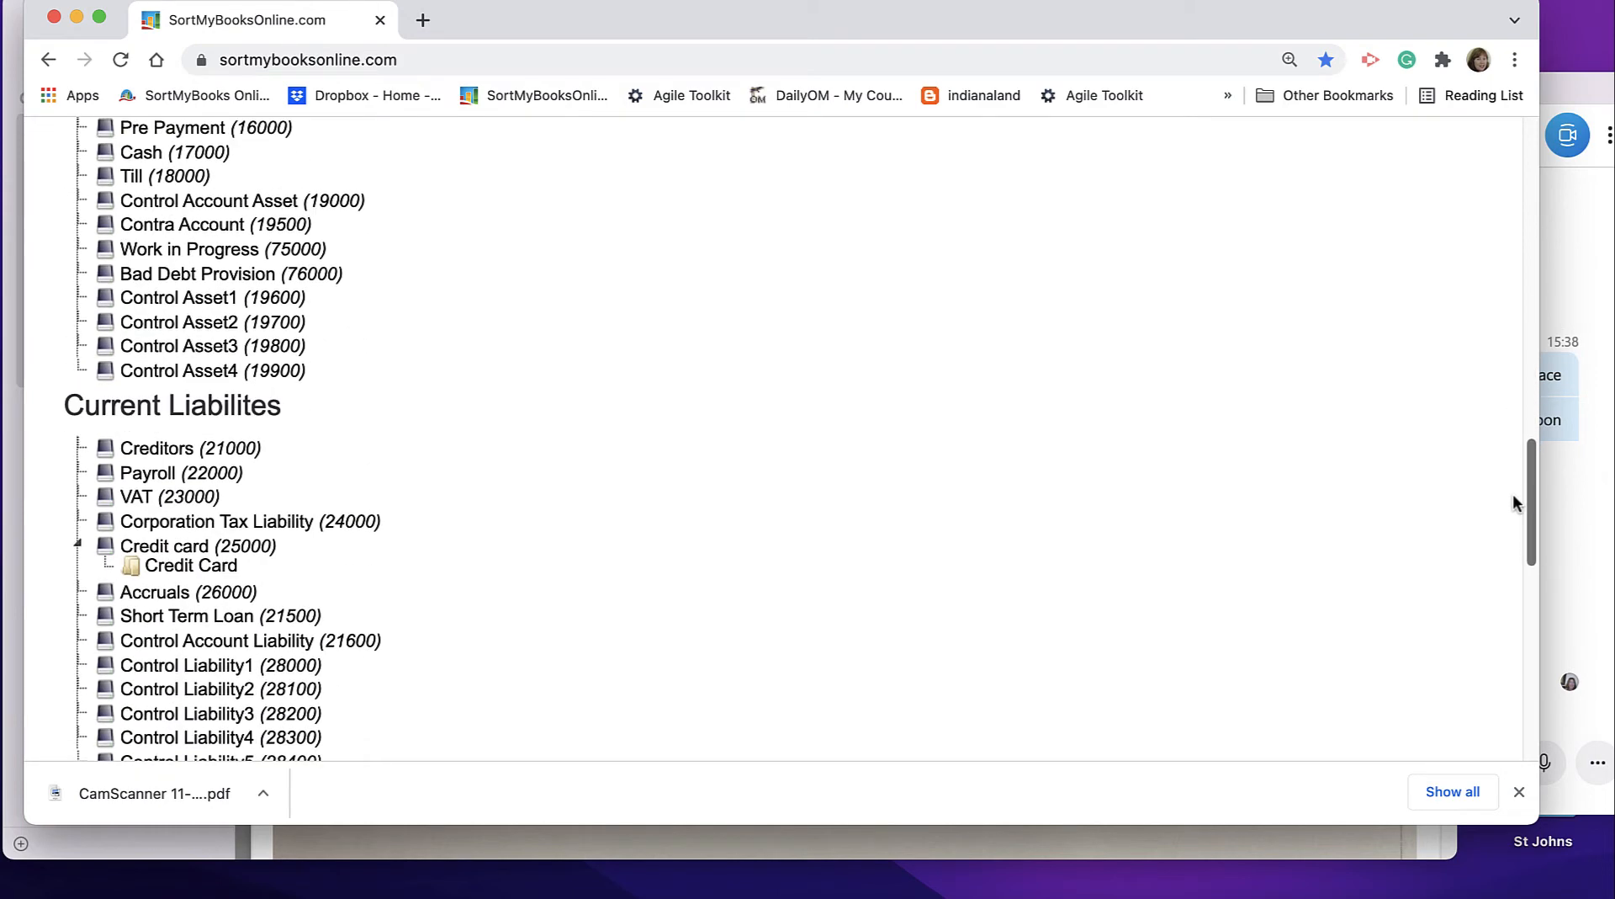
click(231, 473)
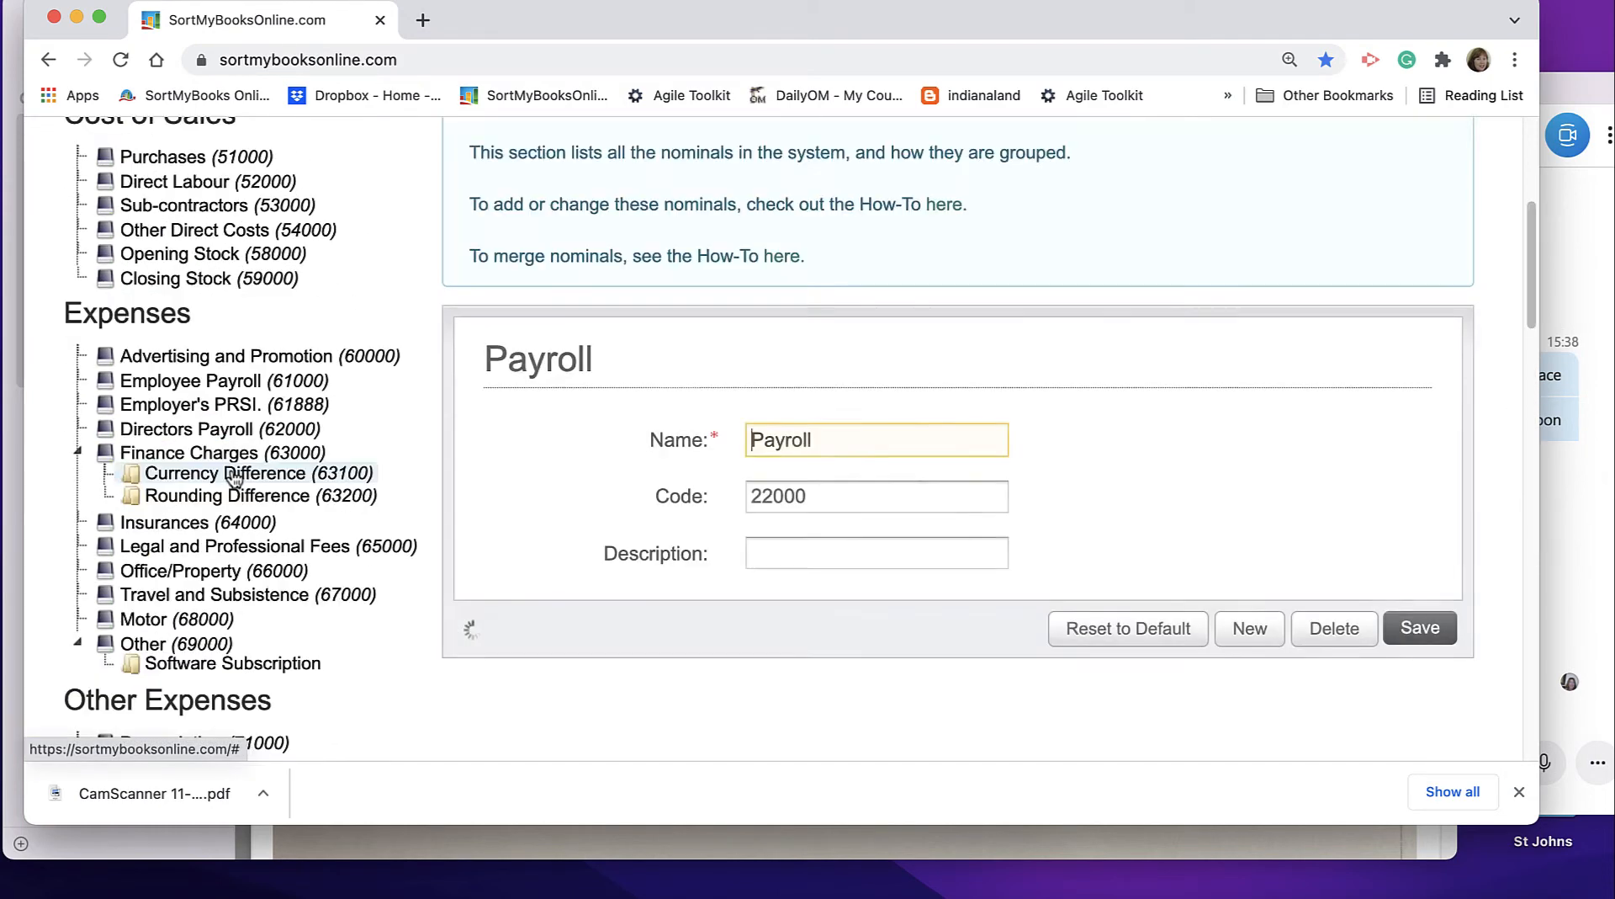
Add a new nominal named PAYE/PRSI/USC under the Payroll parent nominal
click(1251, 630)
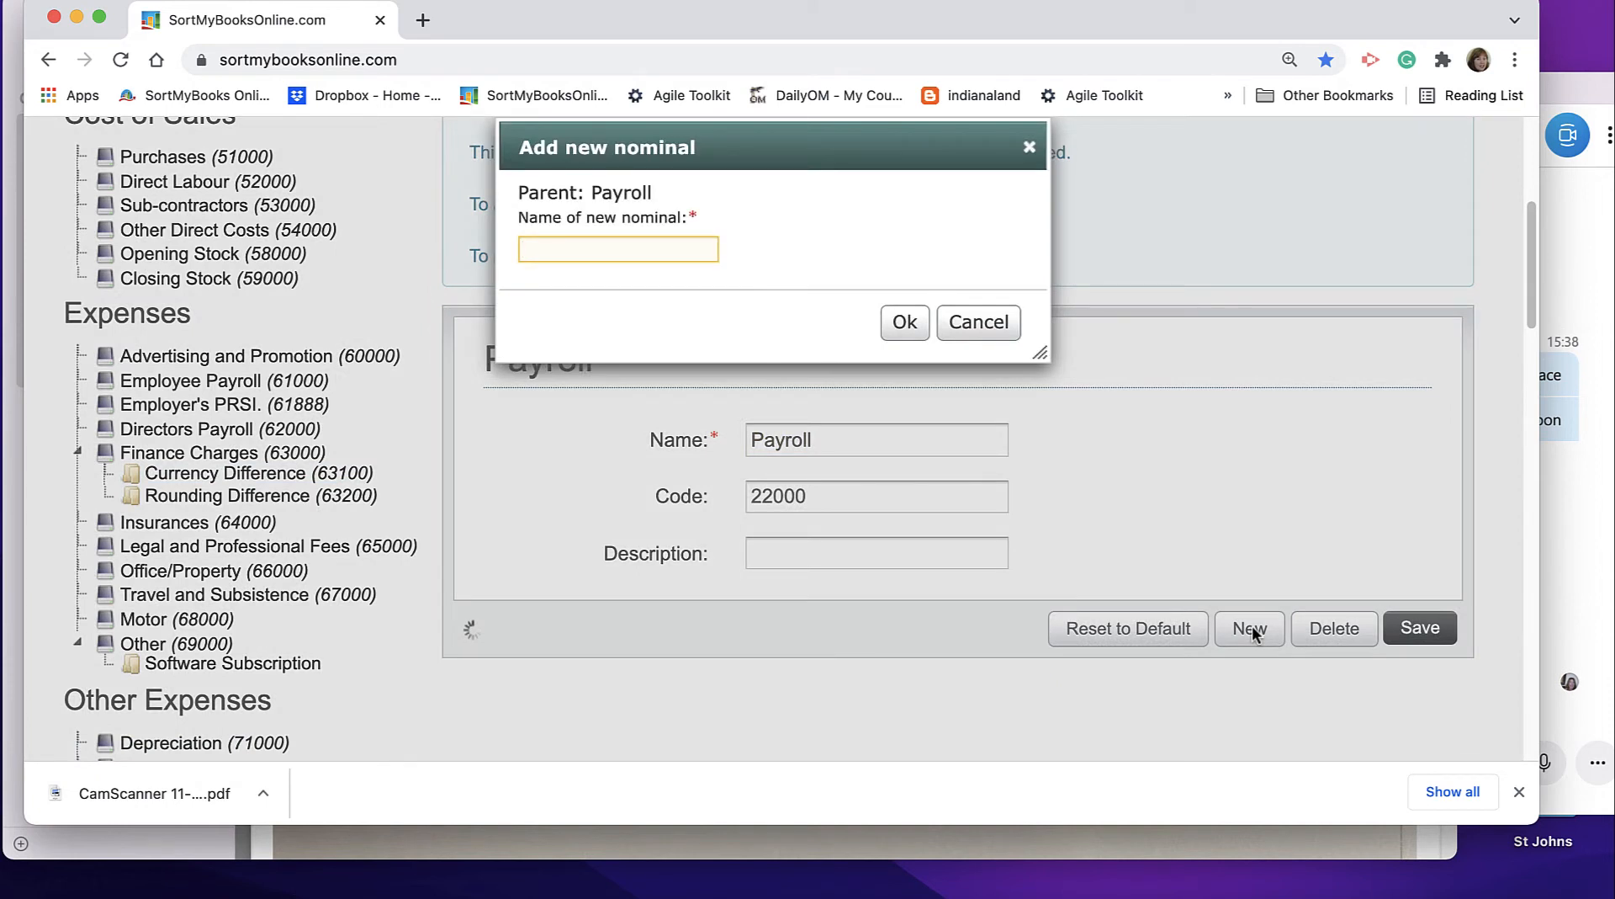
text(A)
key(BackSpace)
text(PAYE/)
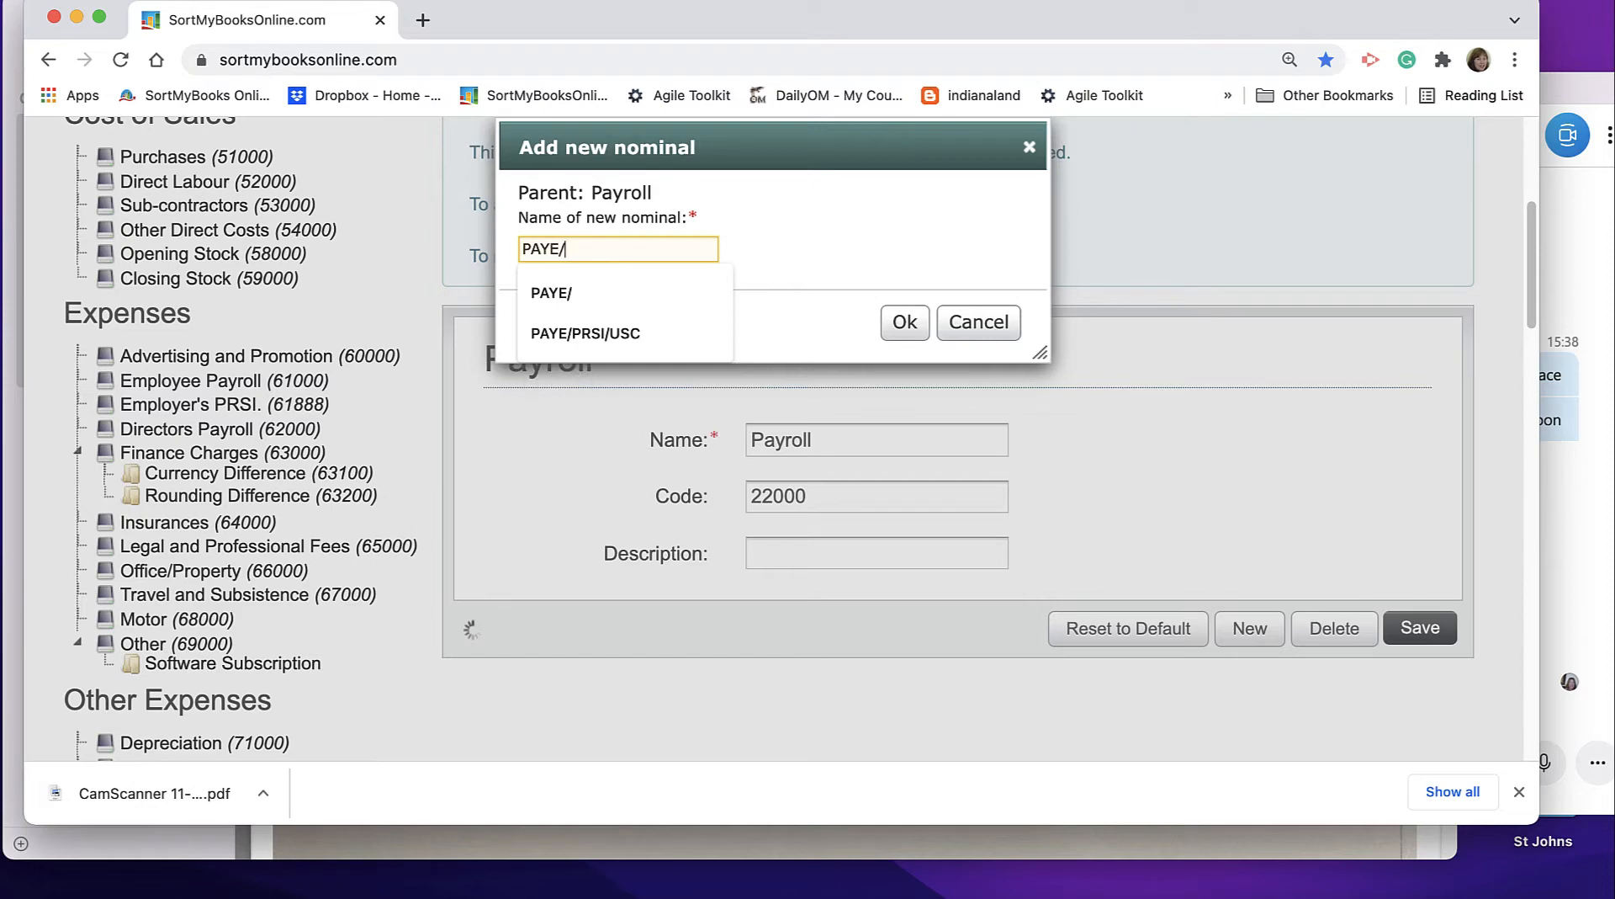
key(Down)
key(Down)
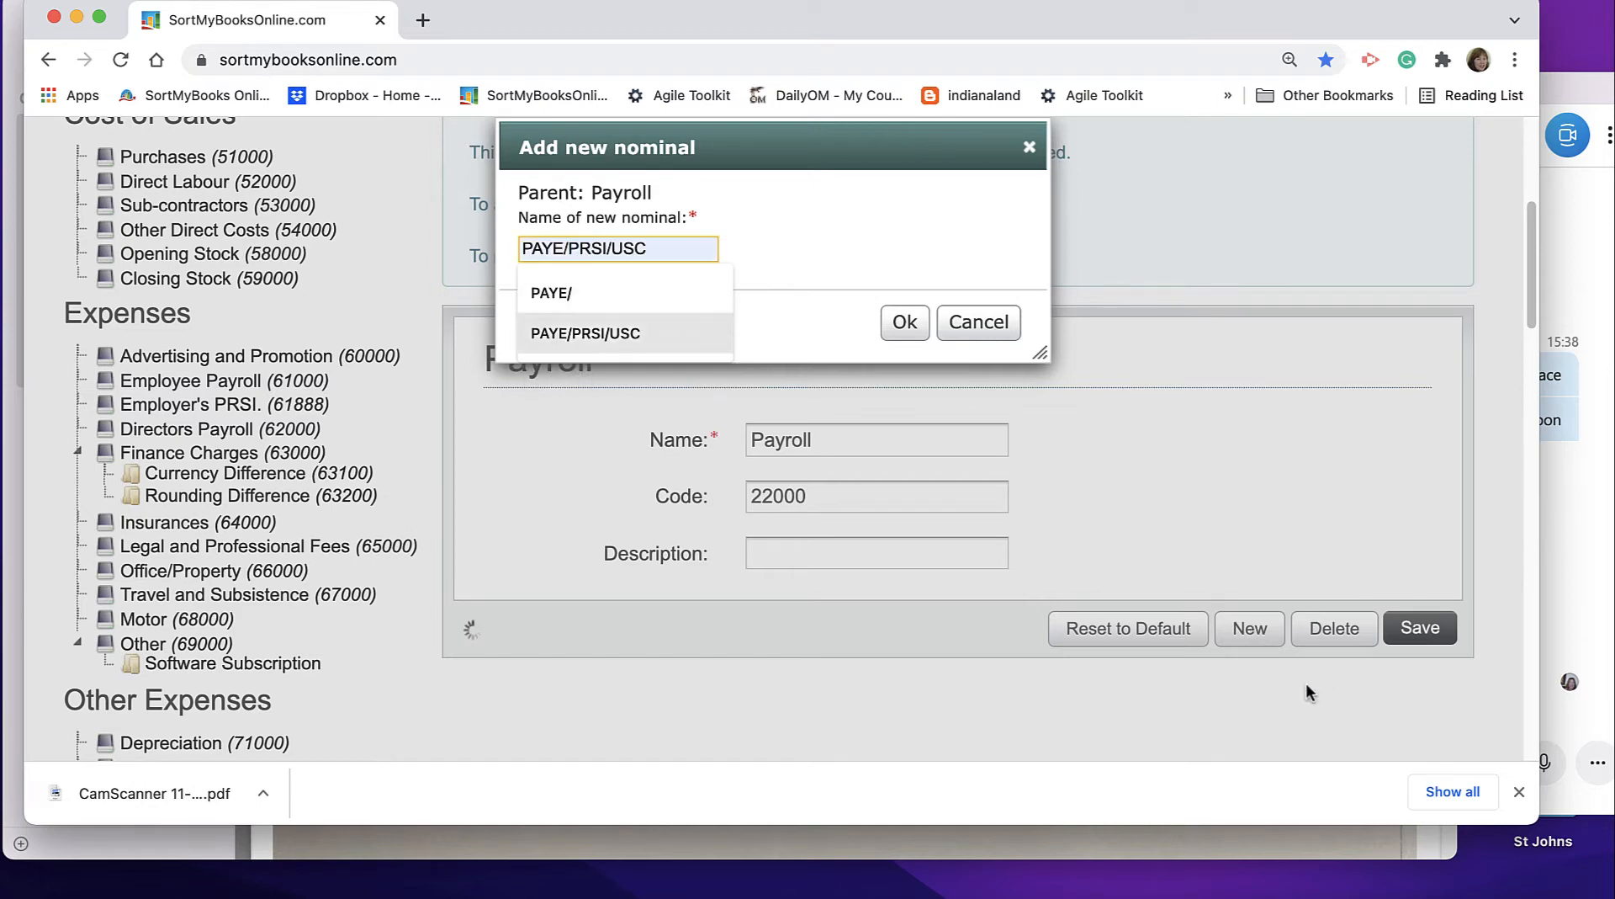
click(640, 341)
click(898, 328)
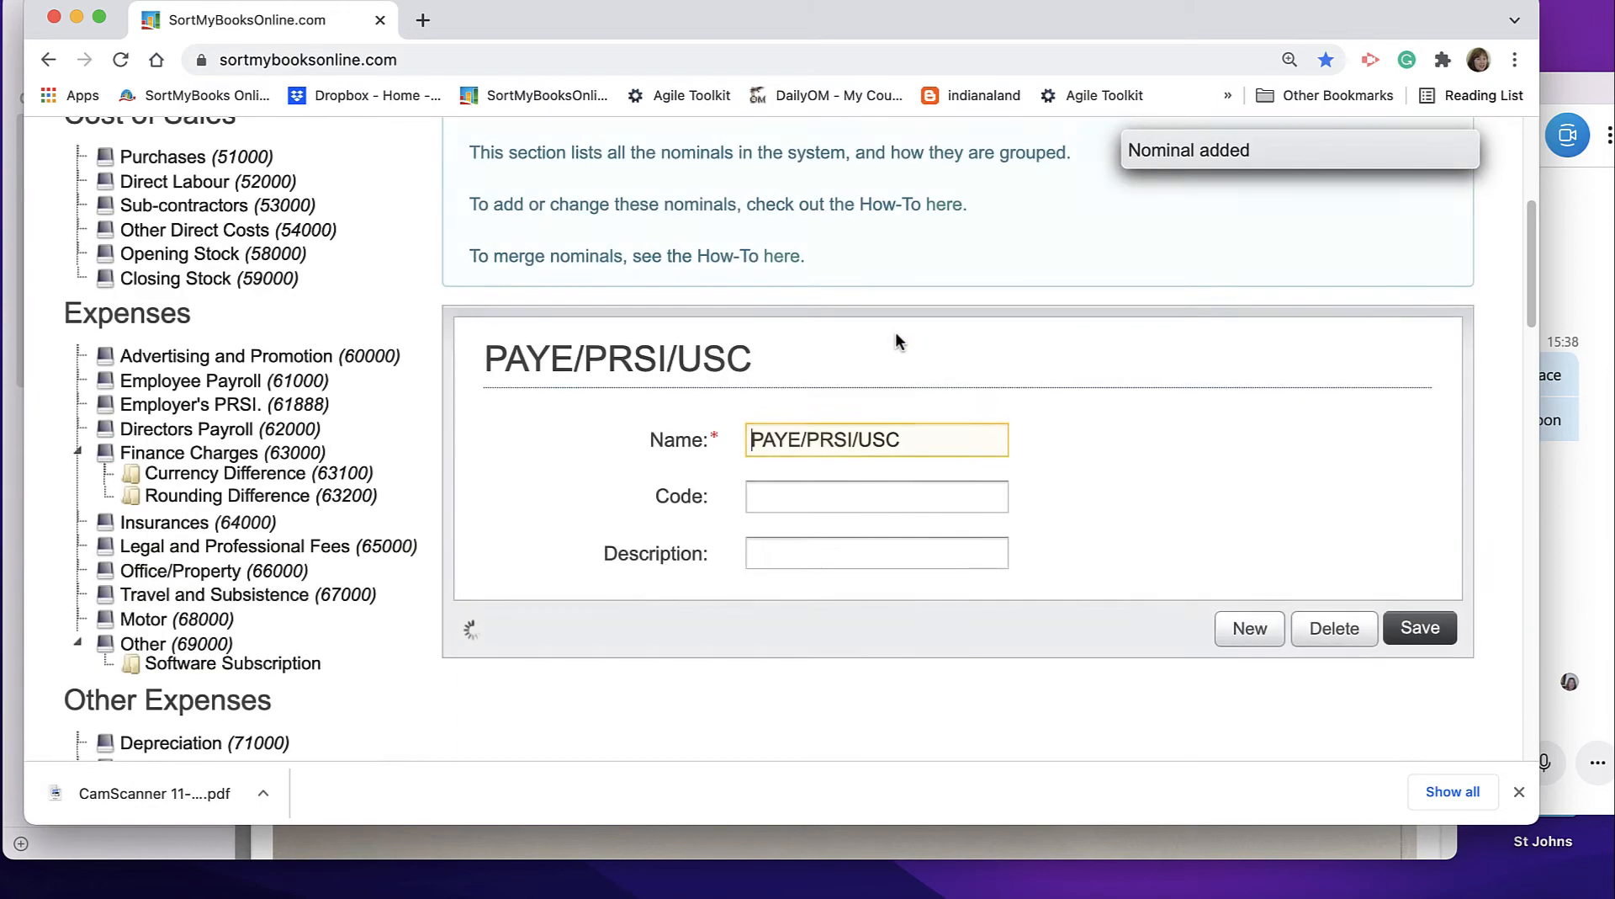
Reopen the Payroll nominal under Current Liabilities and add a second sub-nominal named Wages Control
scroll(1506, 353, down, 15)
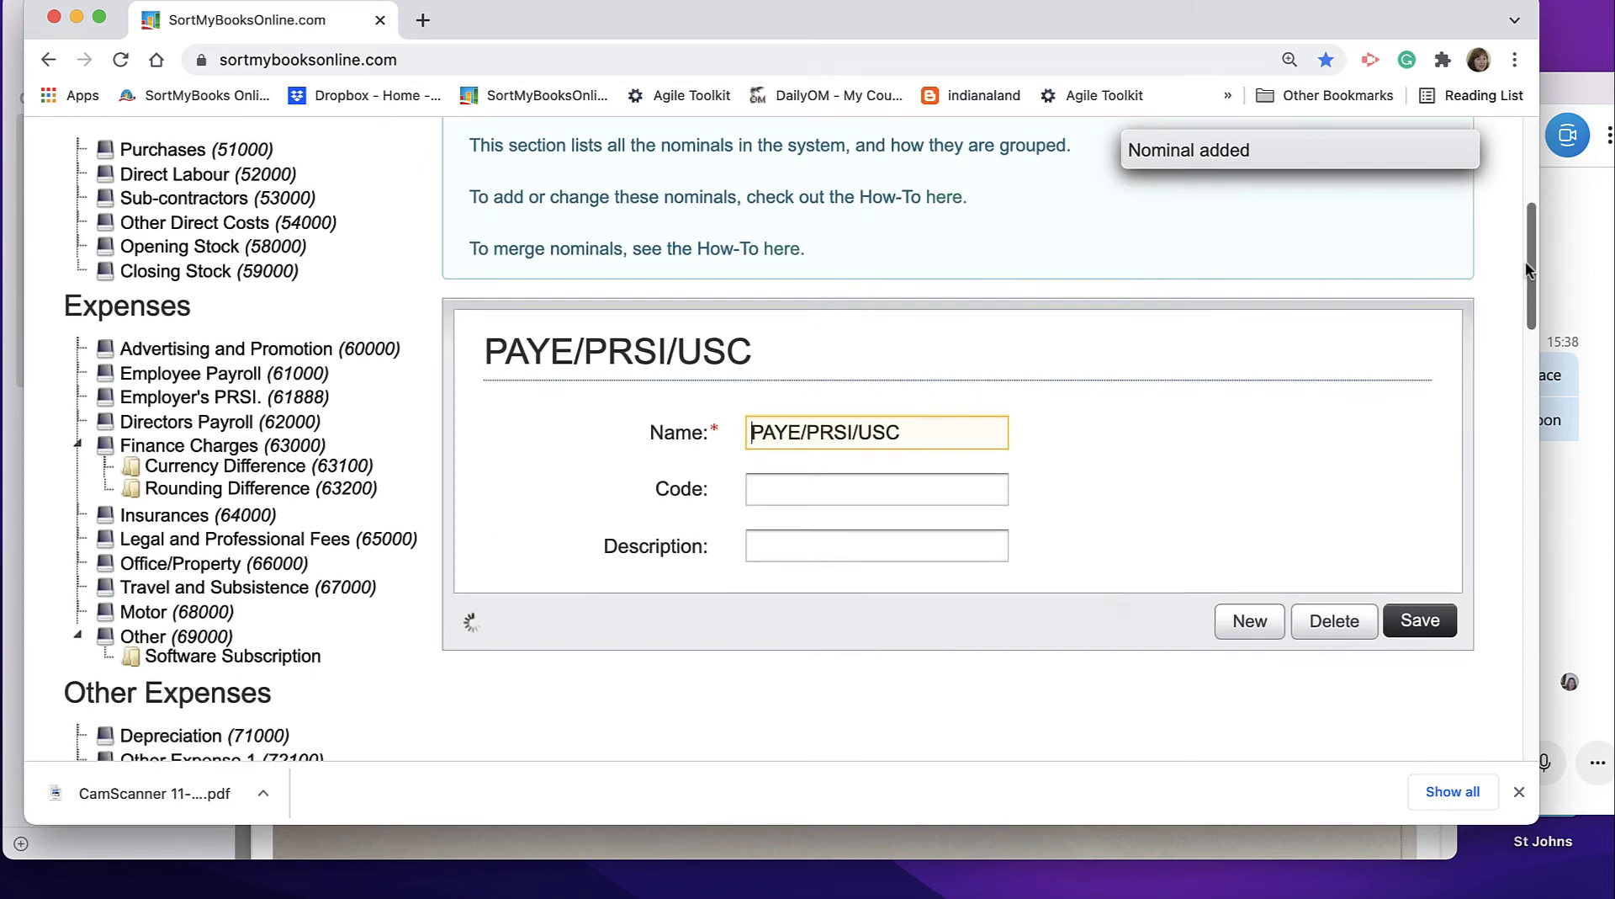
scroll(1511, 455, down, 5)
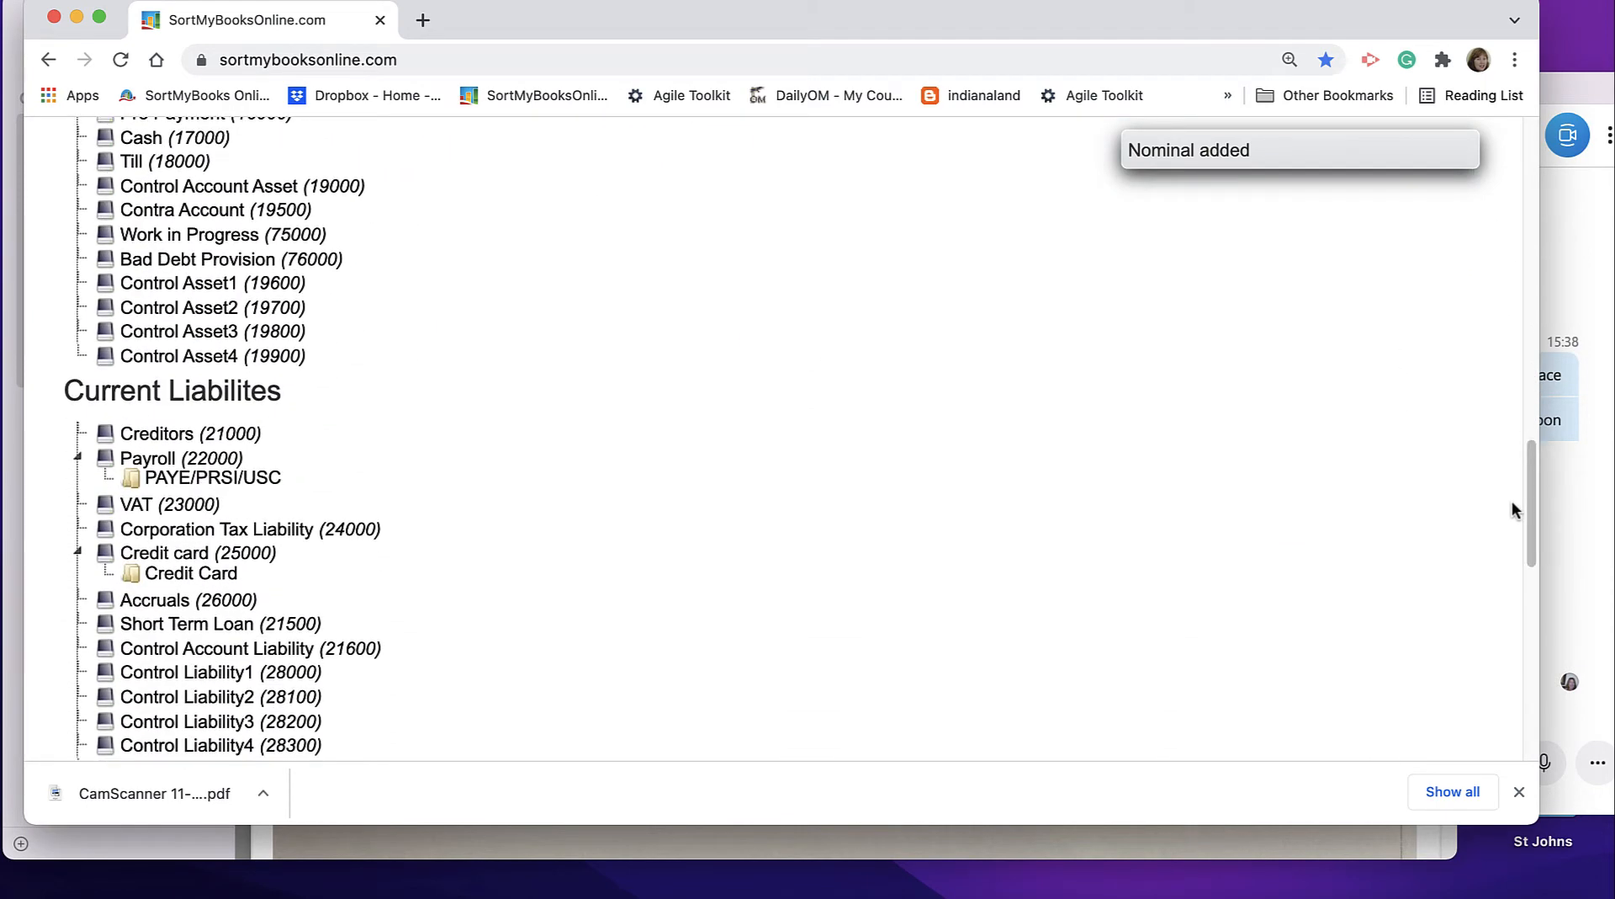
click(171, 465)
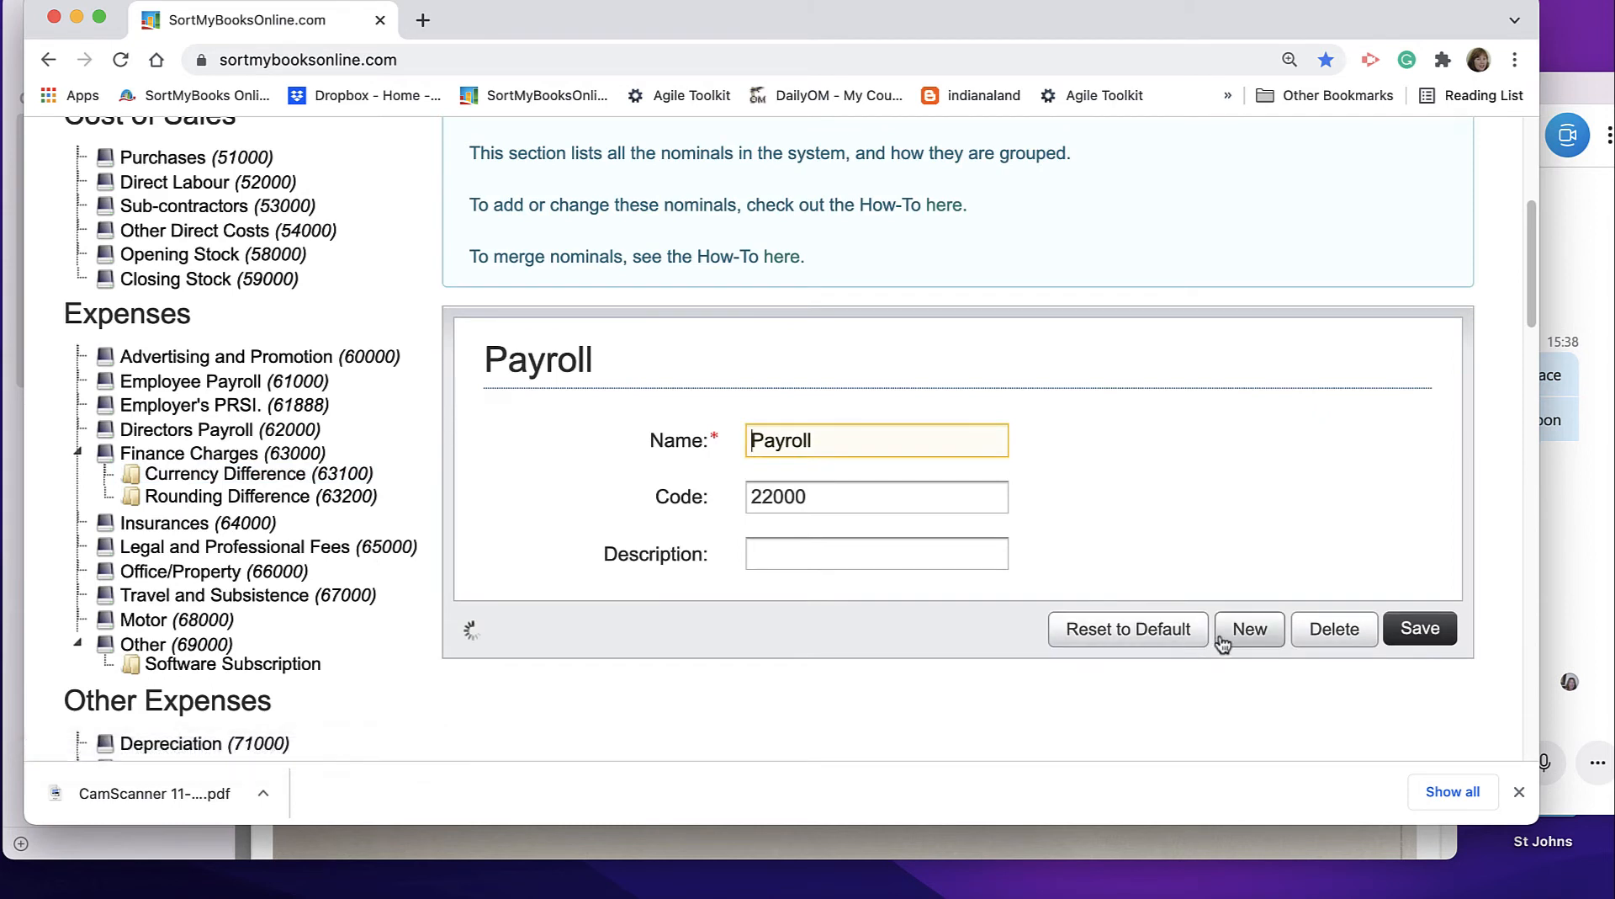
click(1244, 631)
text(WAGE)
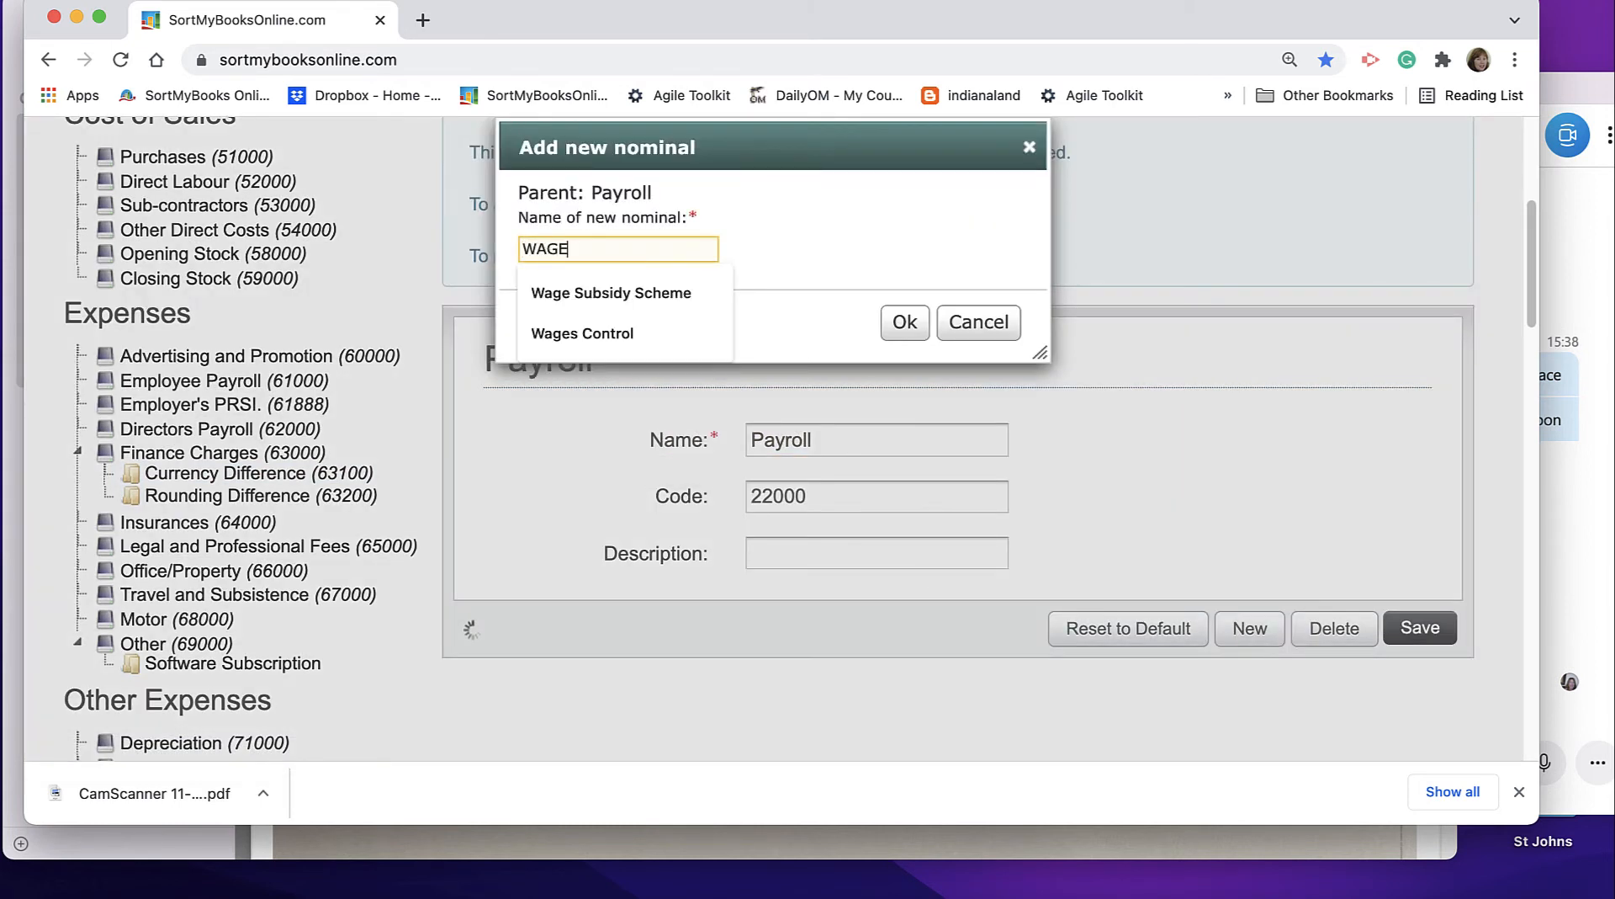
key(Down)
key(Down)
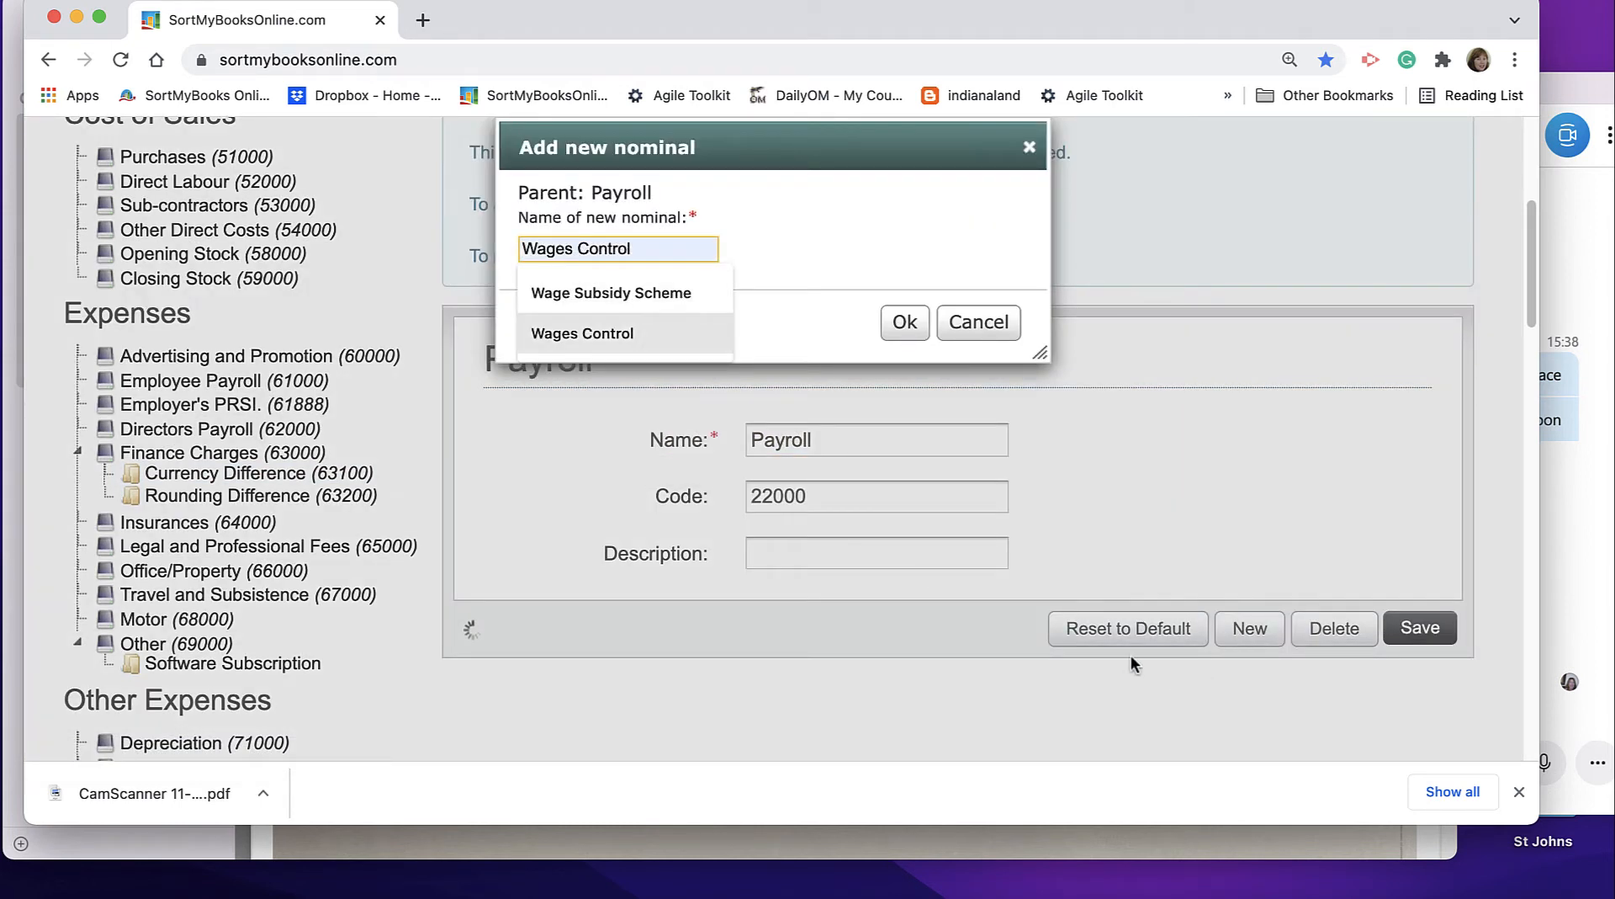
click(632, 350)
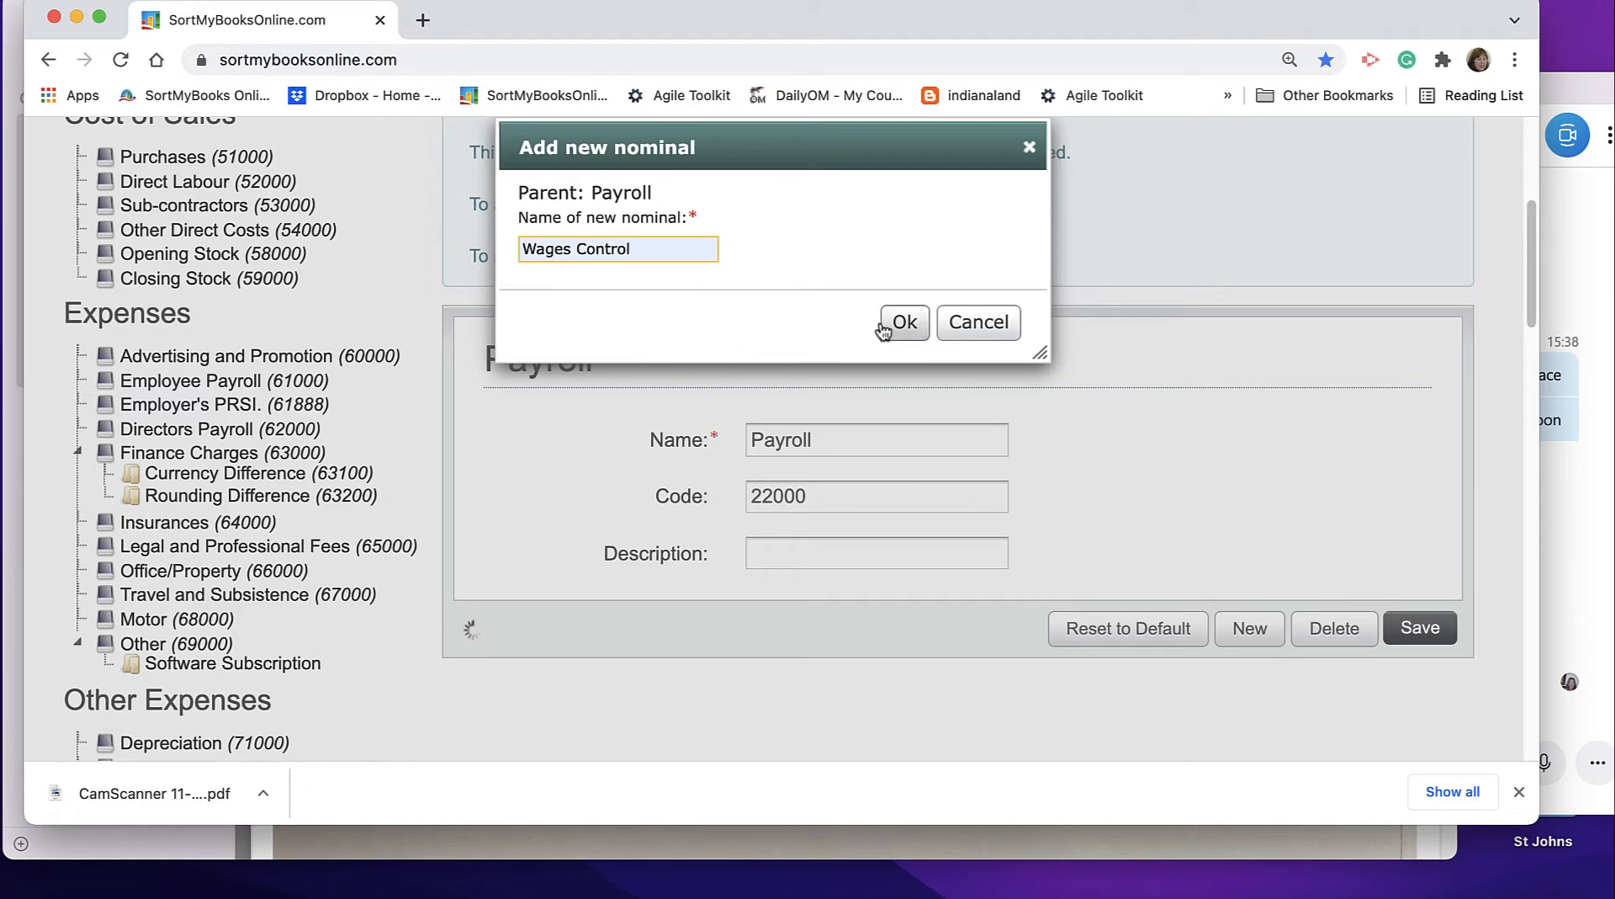
click(909, 322)
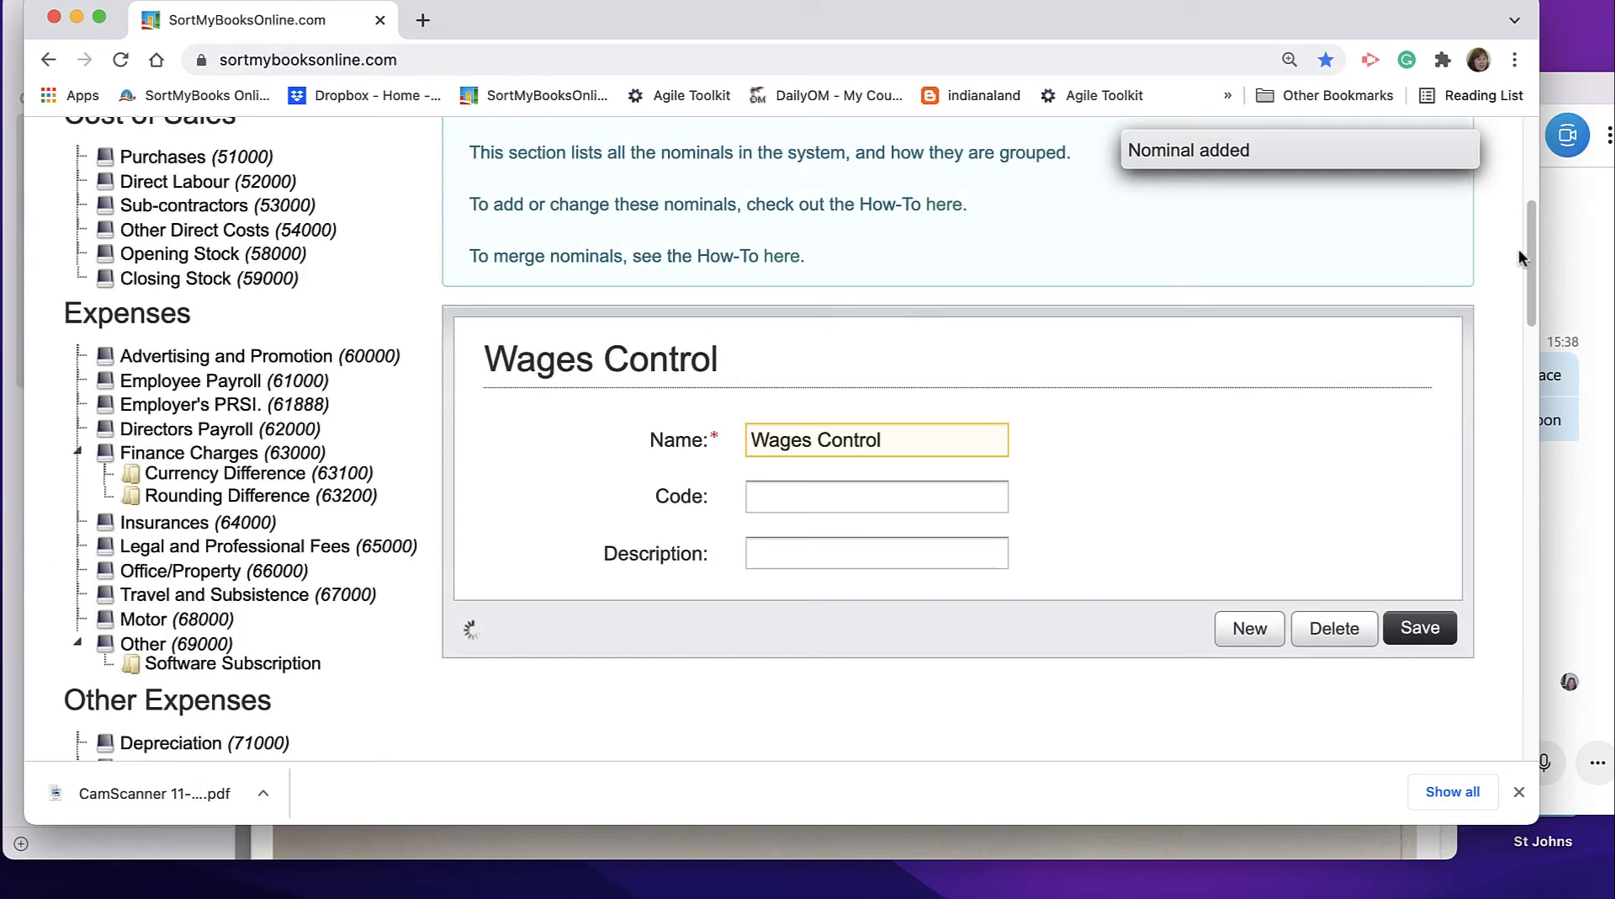
Switch to Finder and open the payroll report CamScanner 11-10-2021 17.03.pdf from the Downloads folder
mouse_move(1530, 258)
mouse_down()
mouse_move(1522, 205)
mouse_move(1527, 239)
mouse_up()
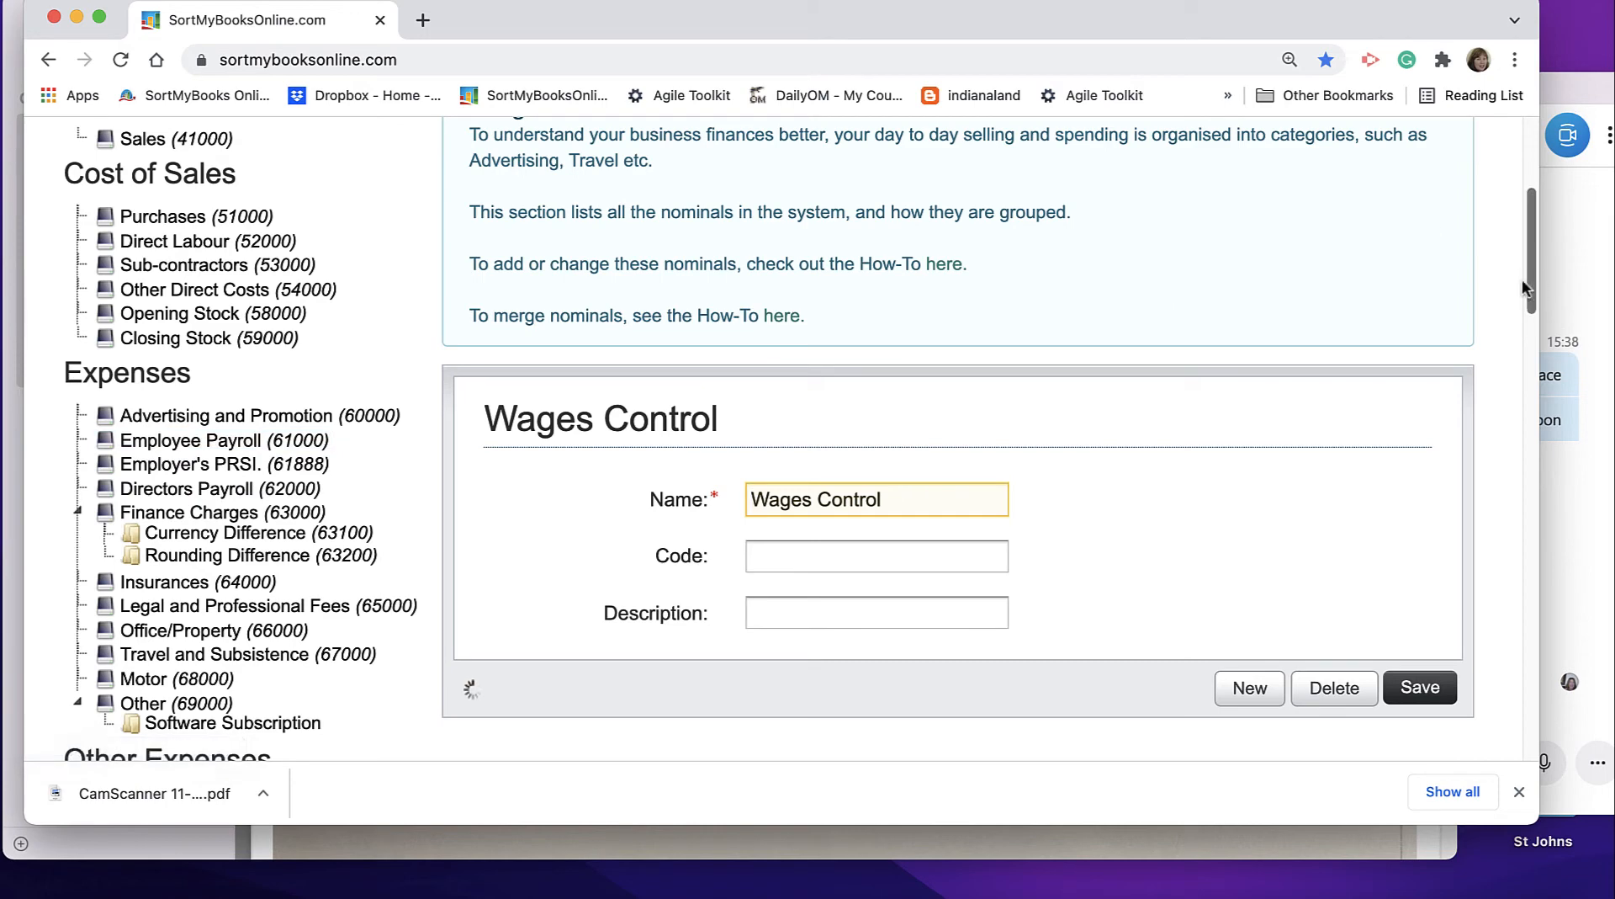
drag(1531, 281, 1524, 198)
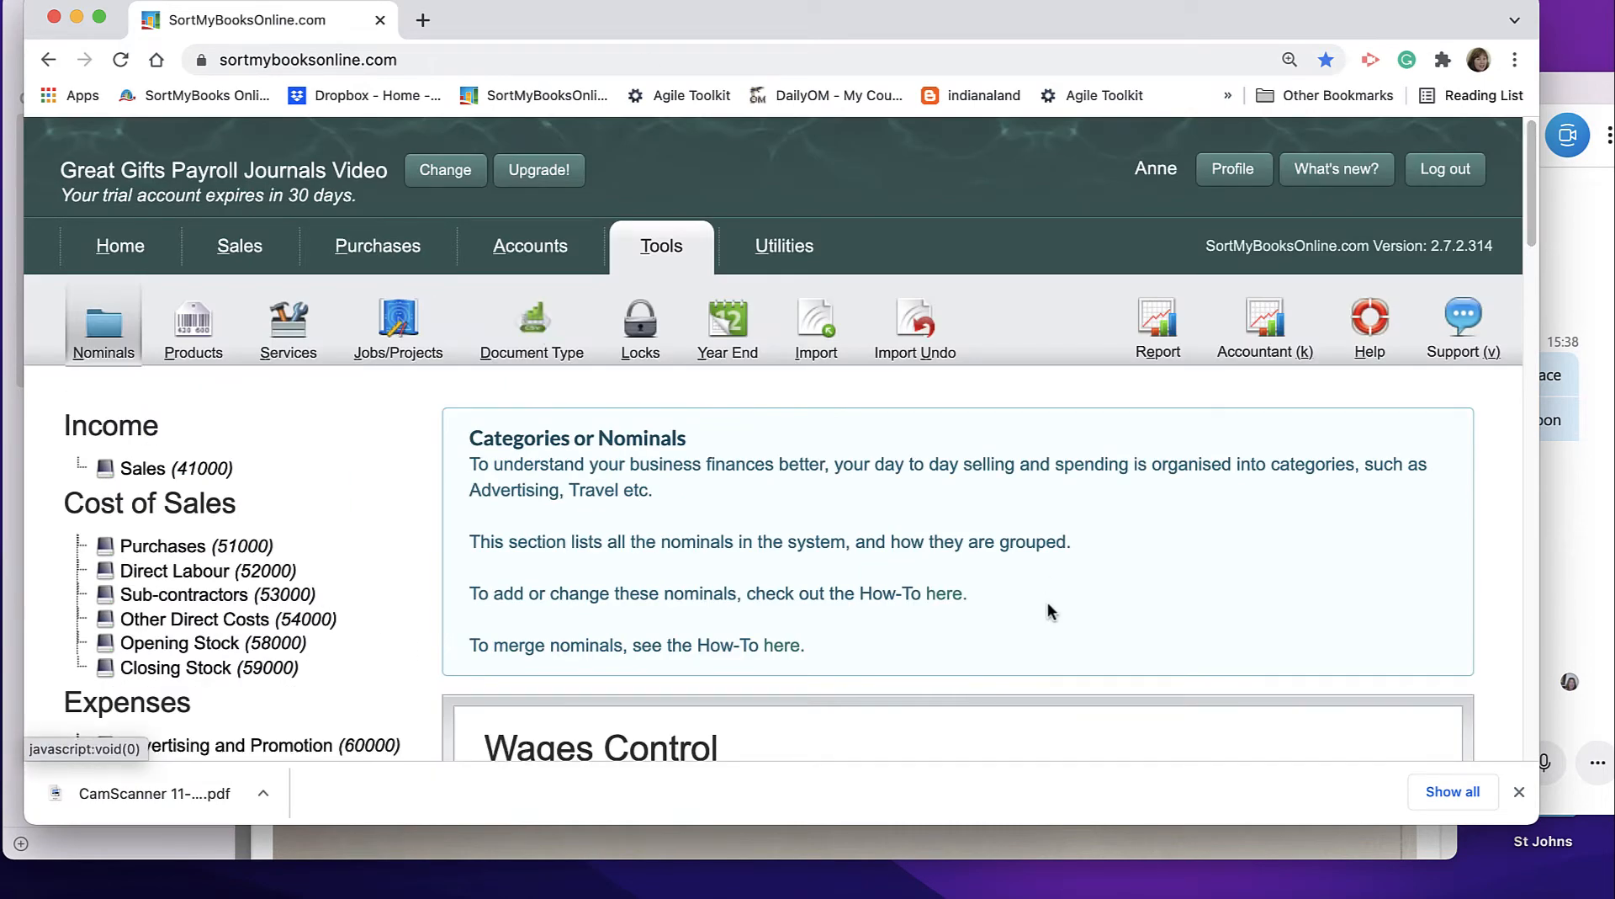
click(70, 892)
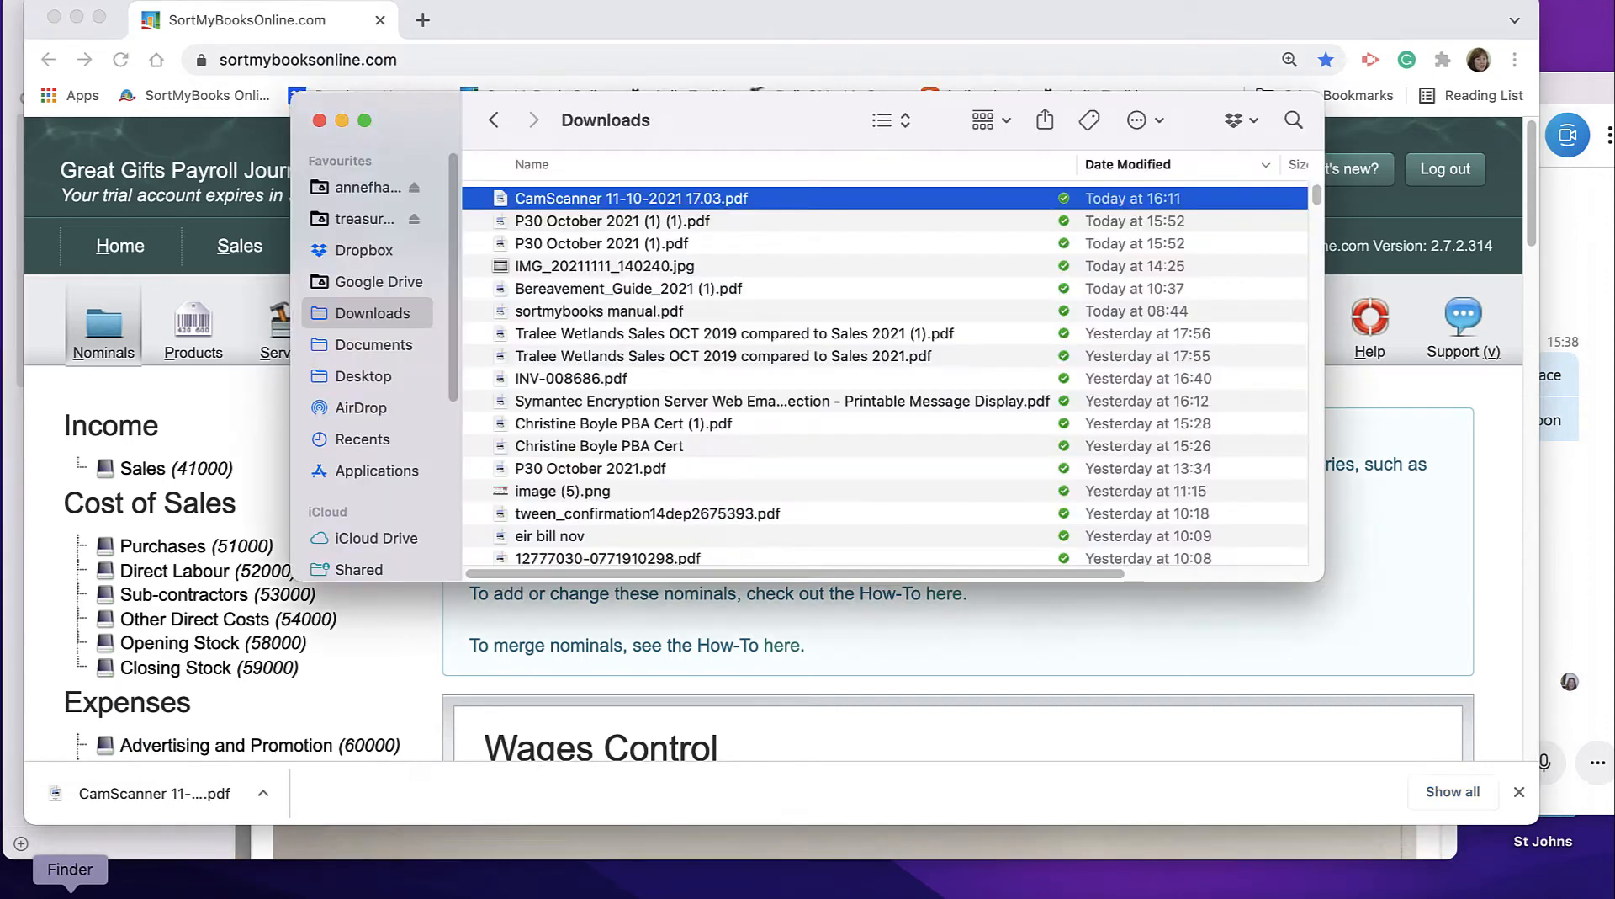
double_click(516, 199)
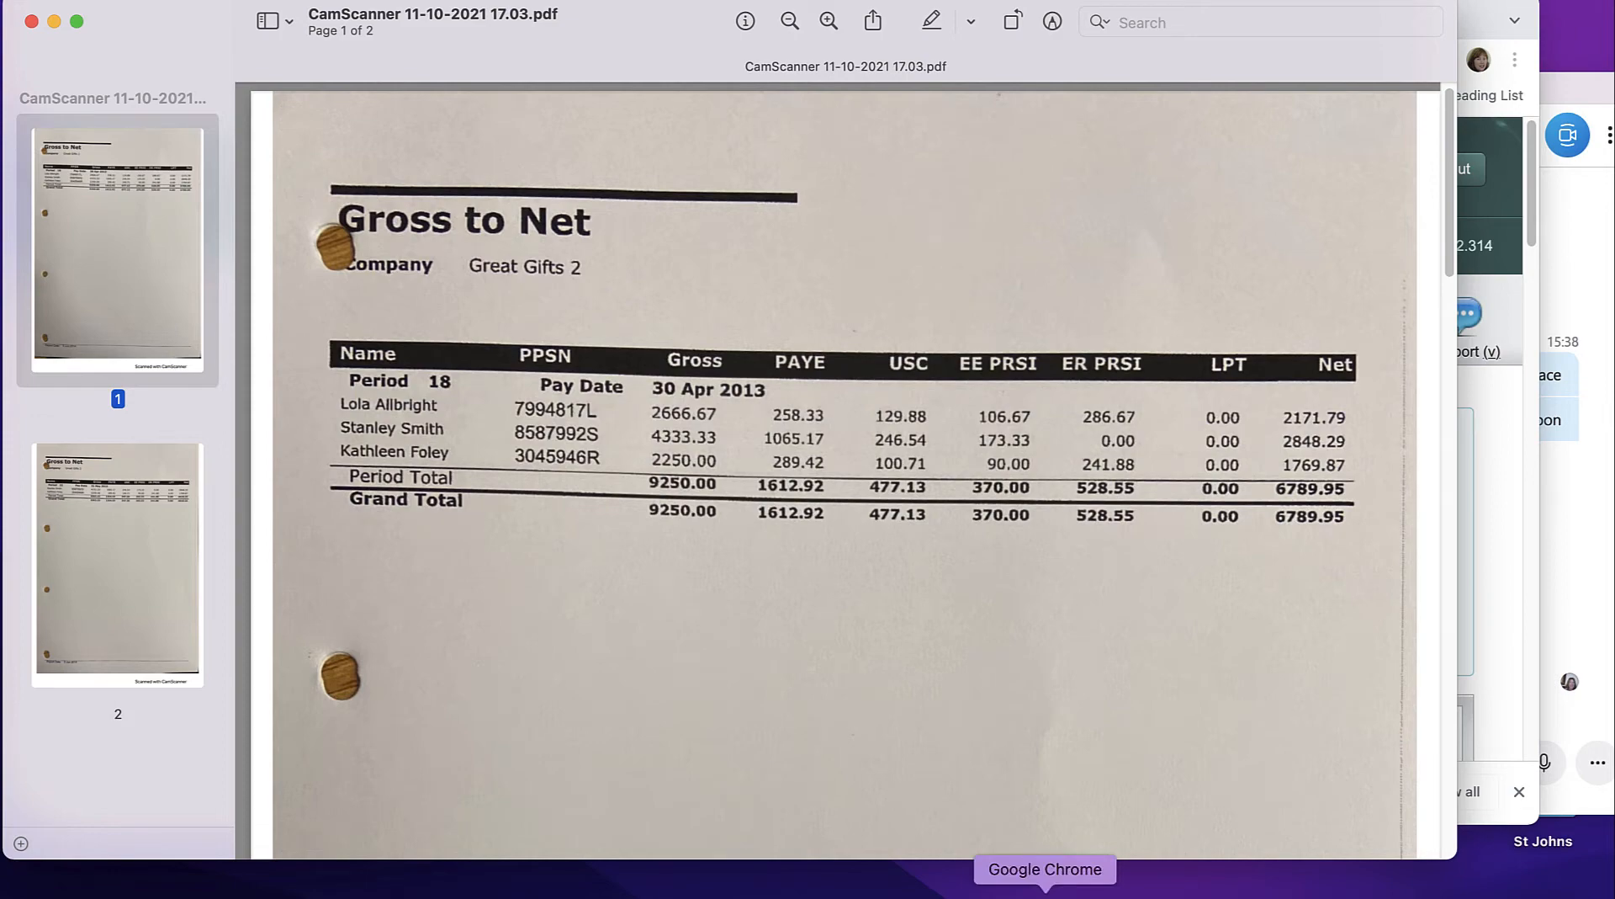
Switch back to Chrome and start a new supplier record with the employee's first name and the payee type Employee
click(1045, 888)
mouse_move(412, 244)
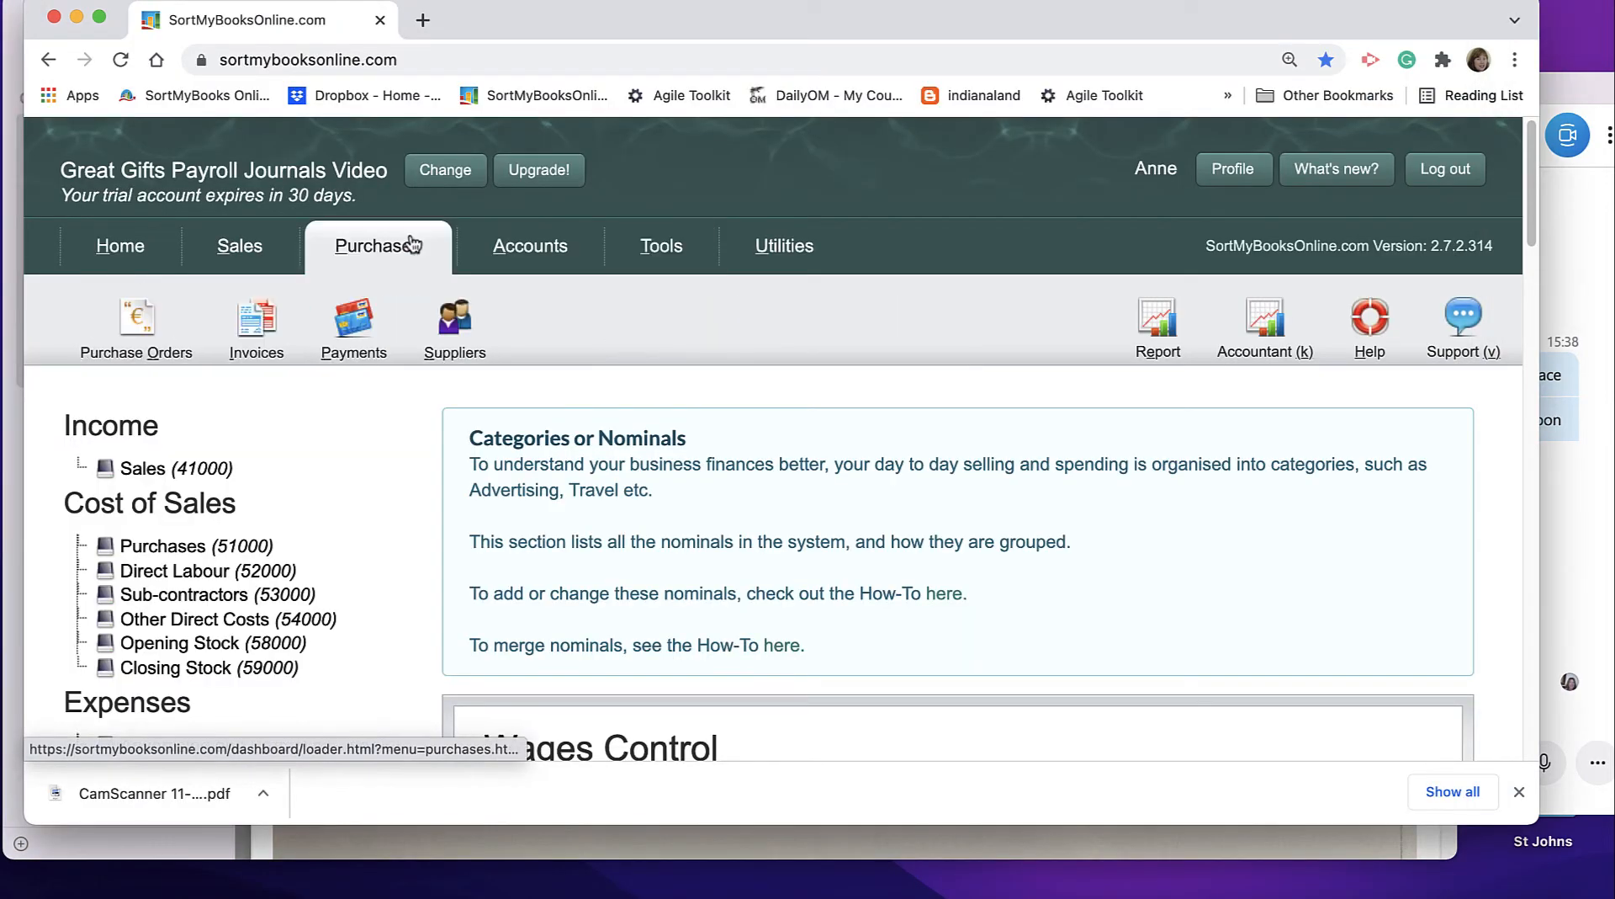
click(446, 324)
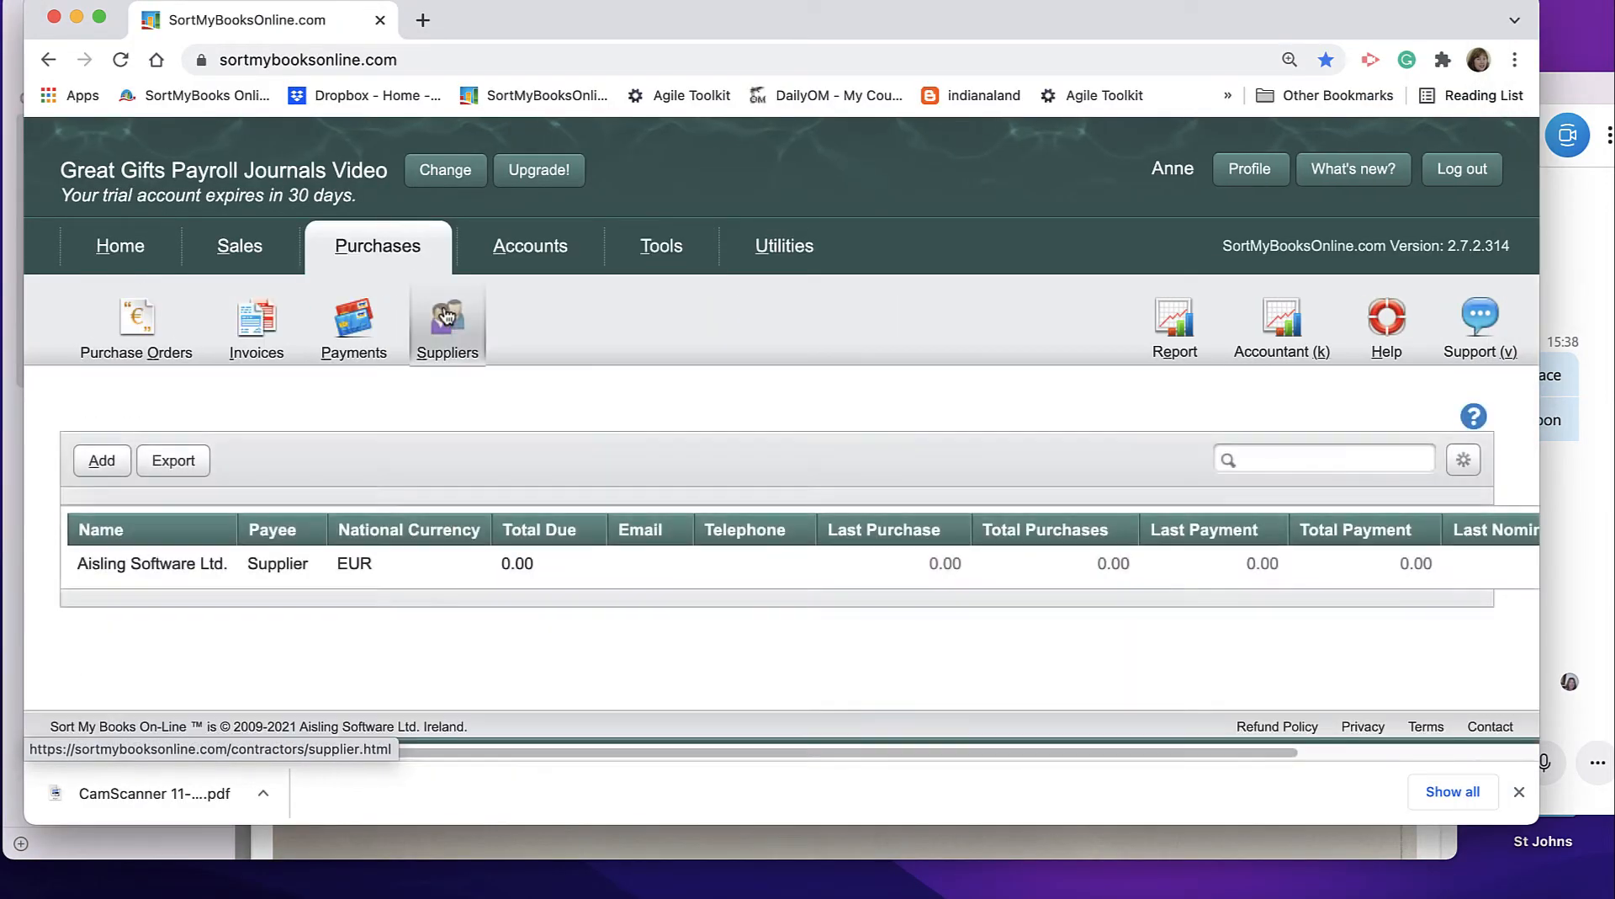
click(117, 471)
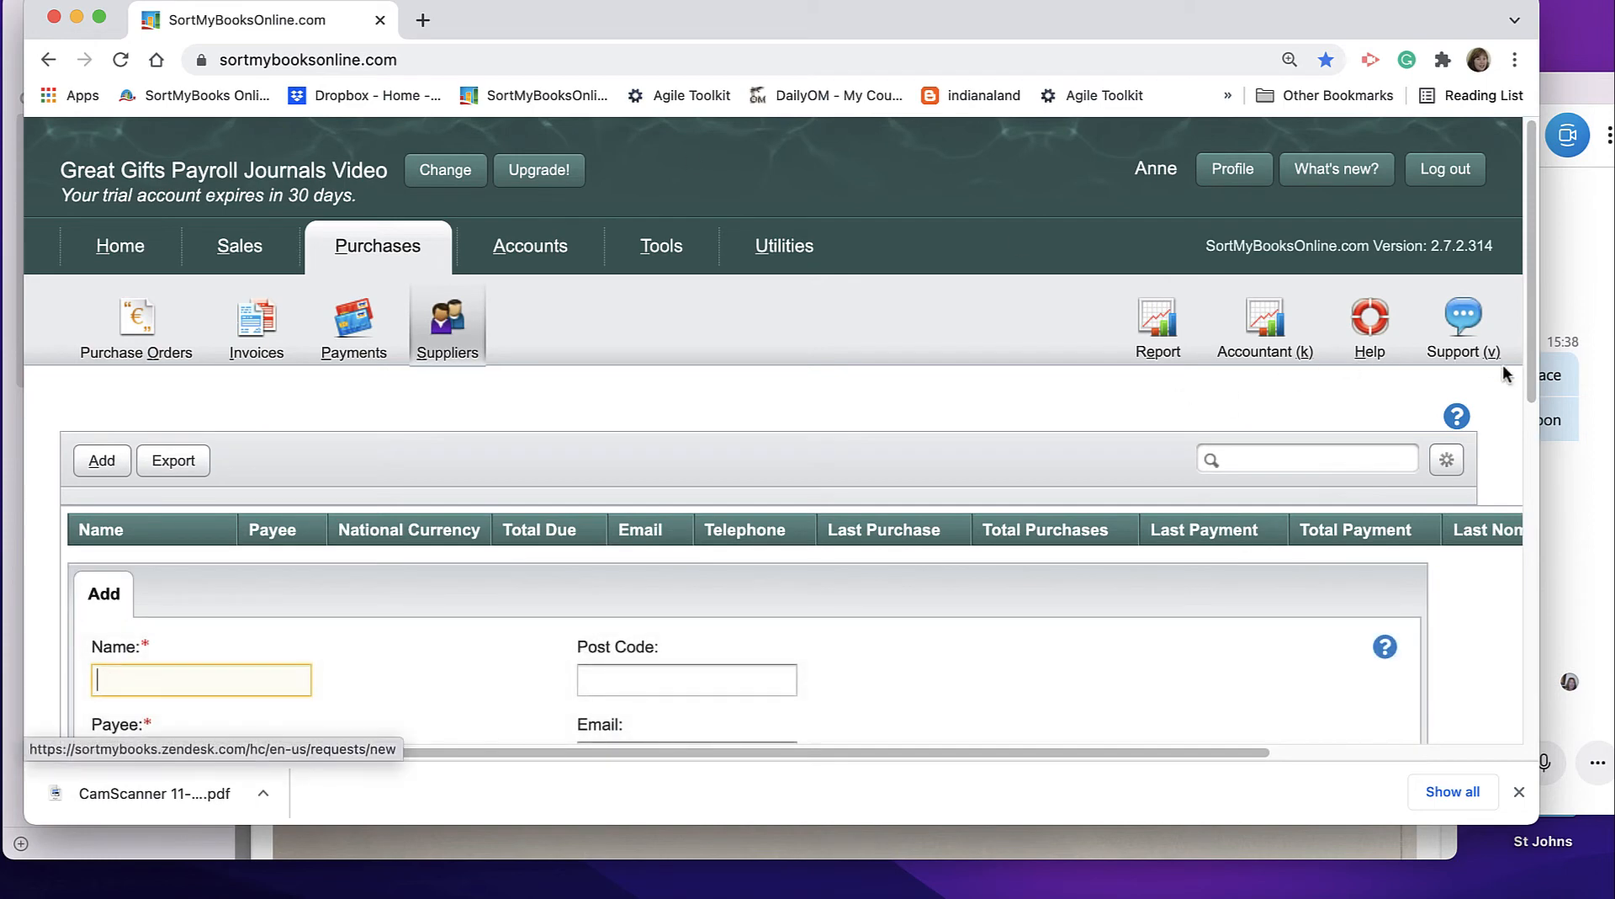
scroll(1522, 456, down, 5)
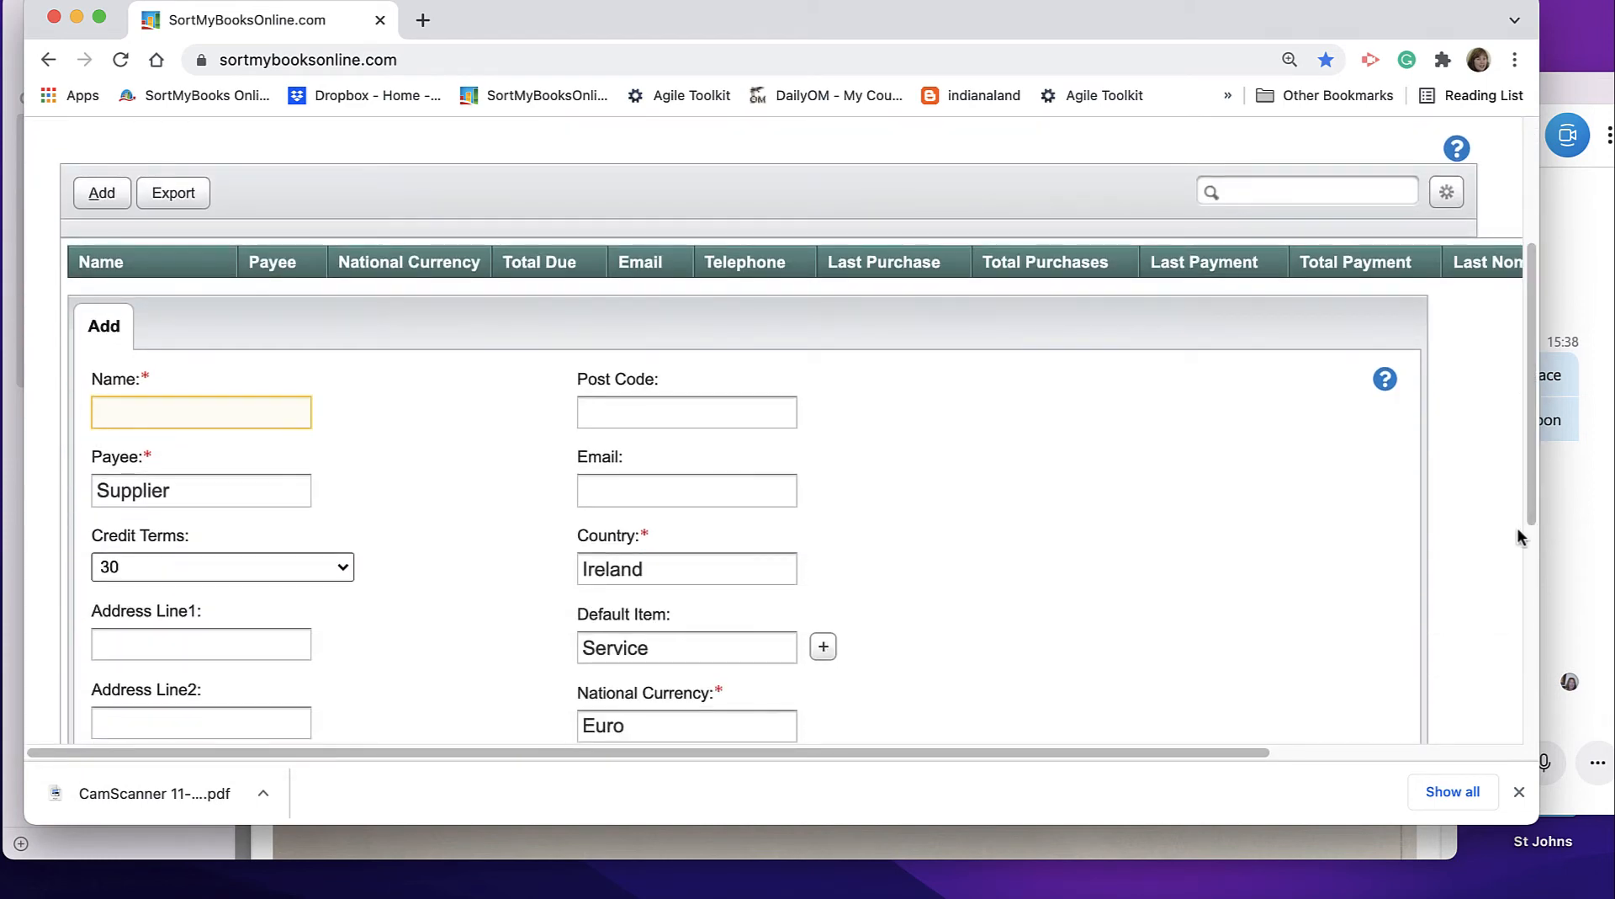
text(Lola)
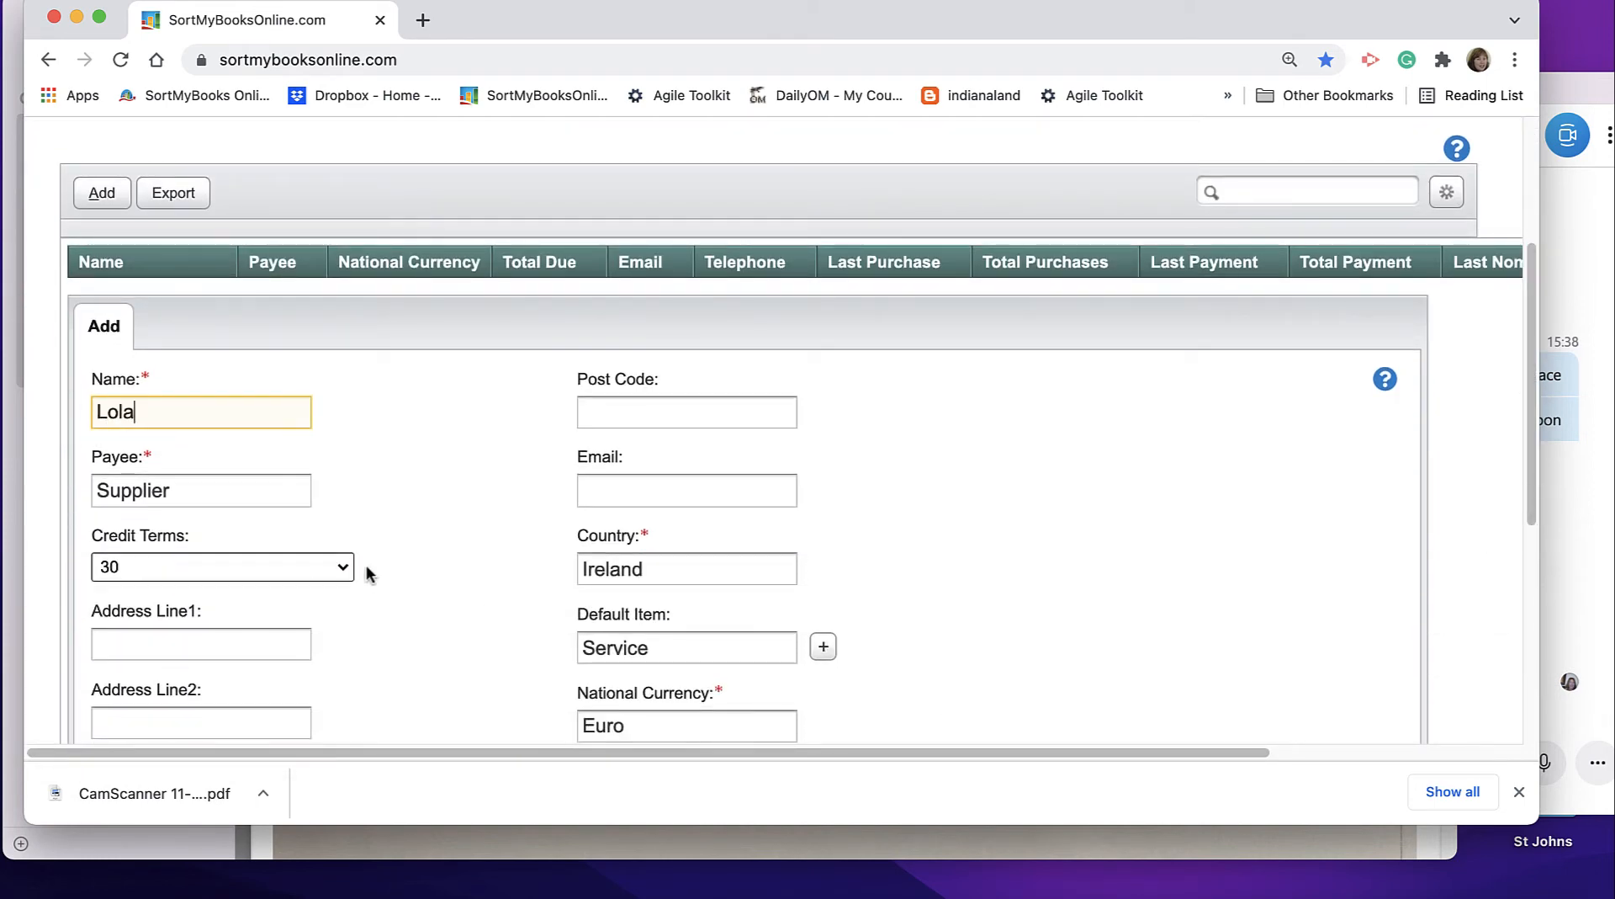
click(209, 496)
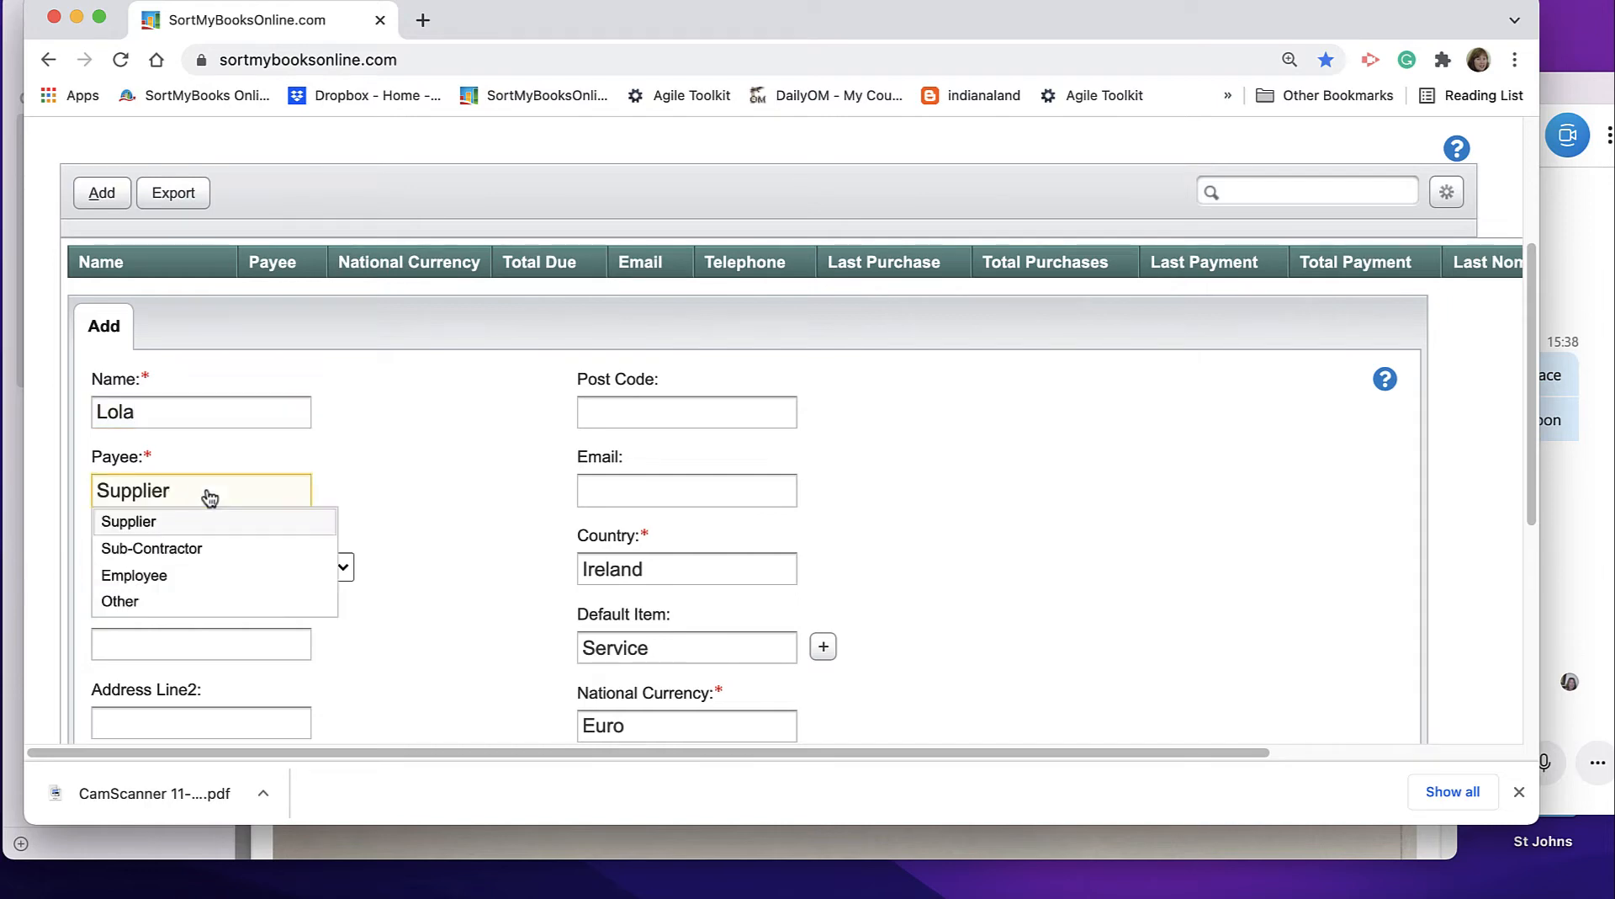
click(162, 573)
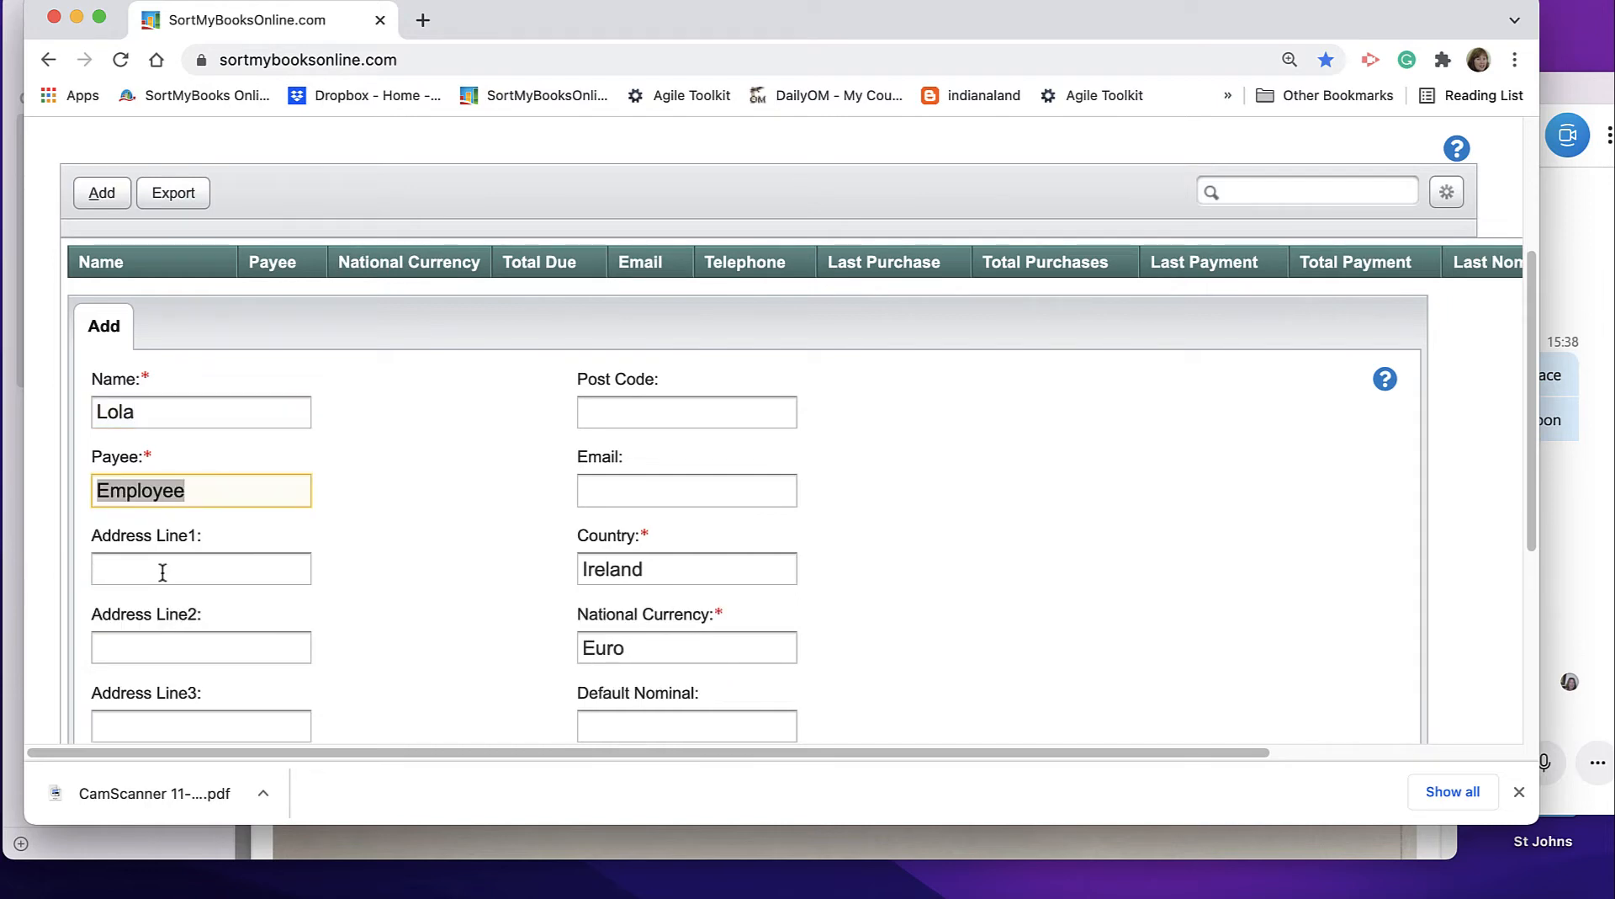
Set the default nominal to Payroll:Wages Control and save the employee record
drag(1525, 496, 1409, 583)
click(684, 548)
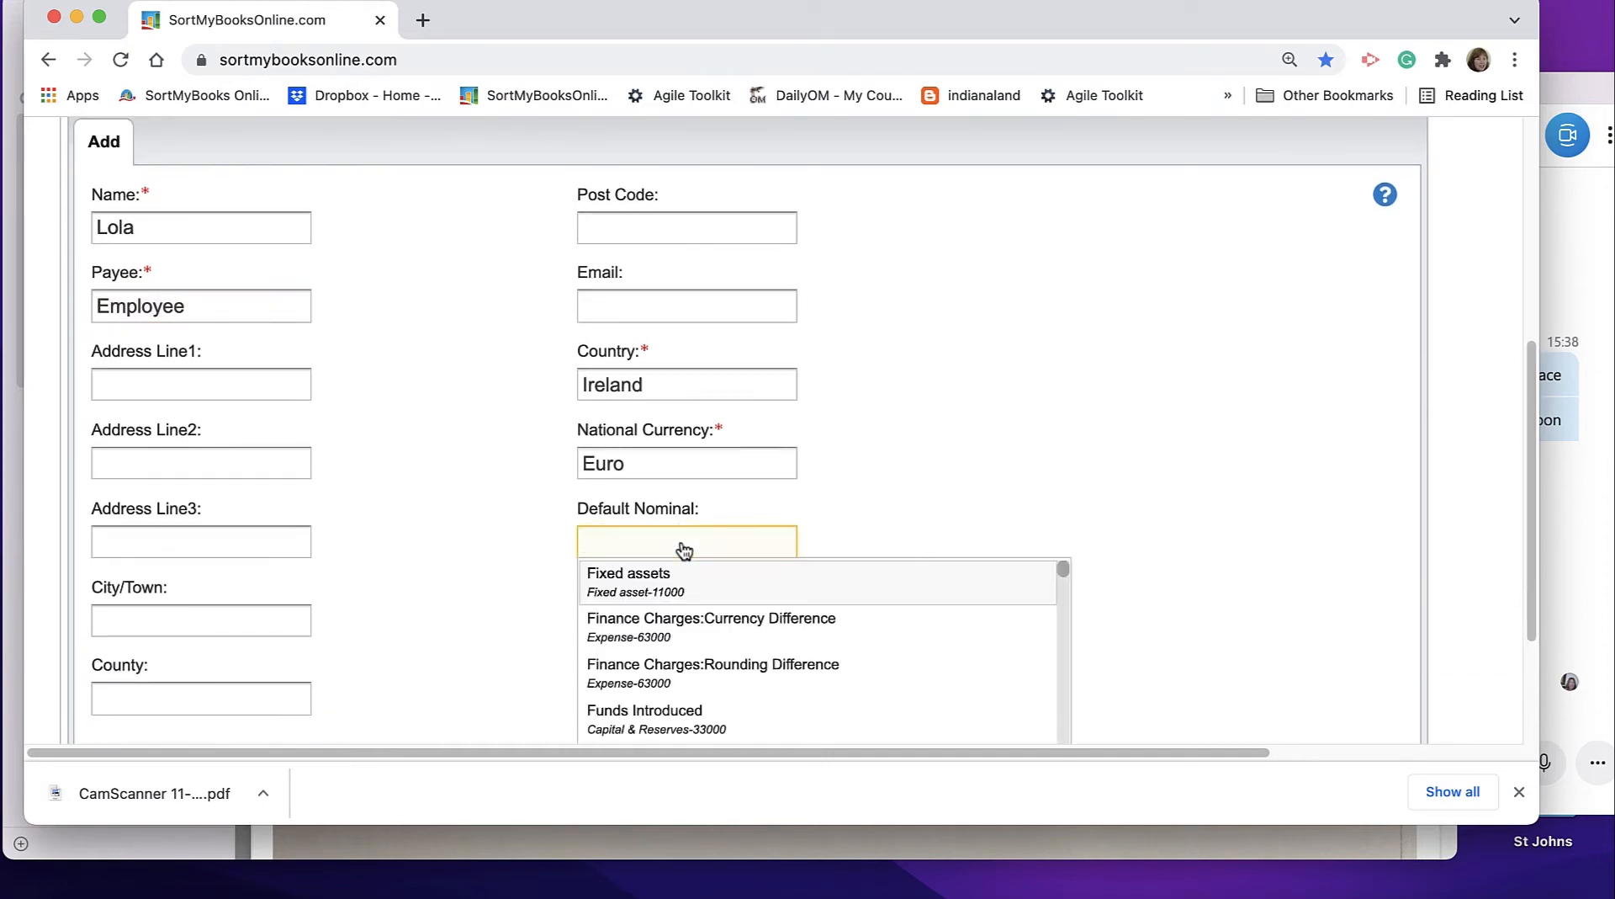
text(Wages)
click(673, 572)
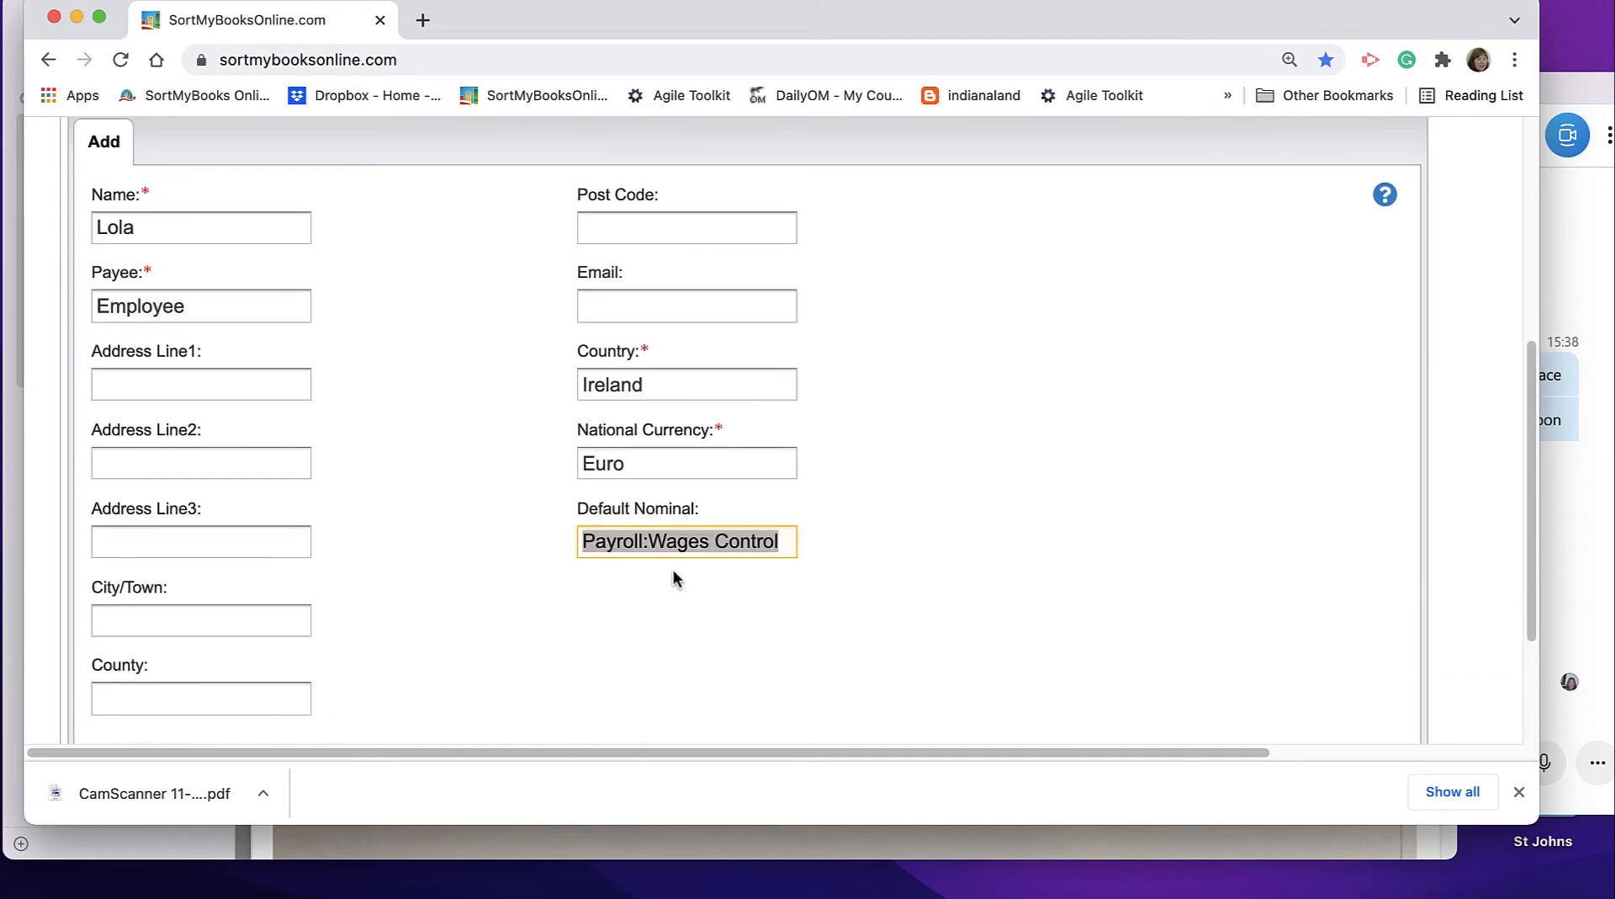
scroll(1044, 373, down, 3)
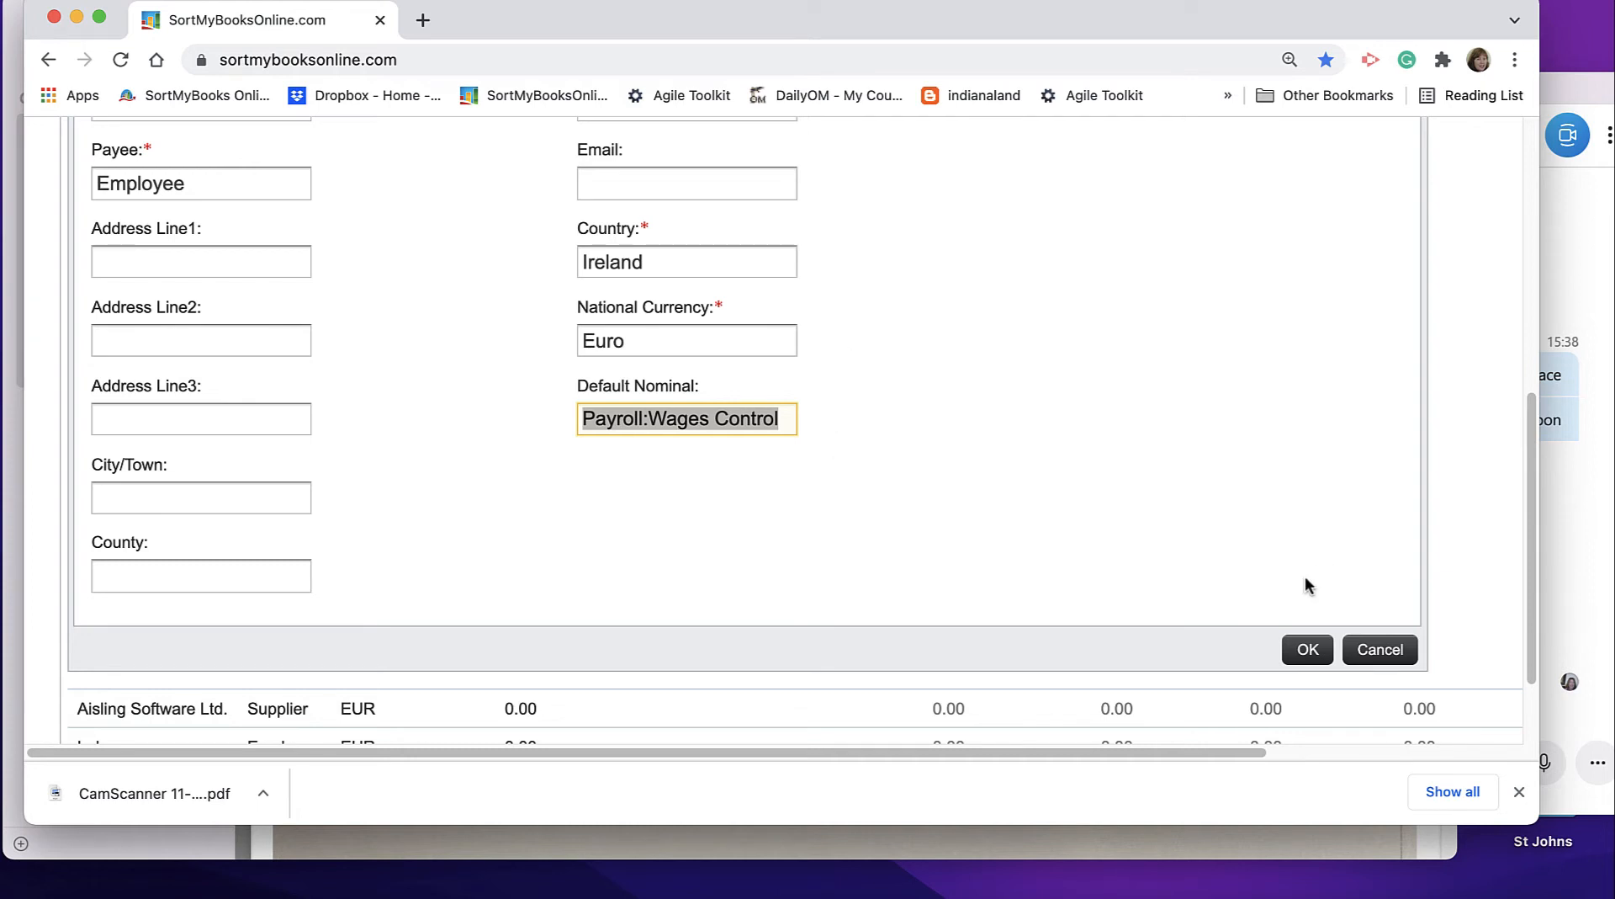
click(1308, 649)
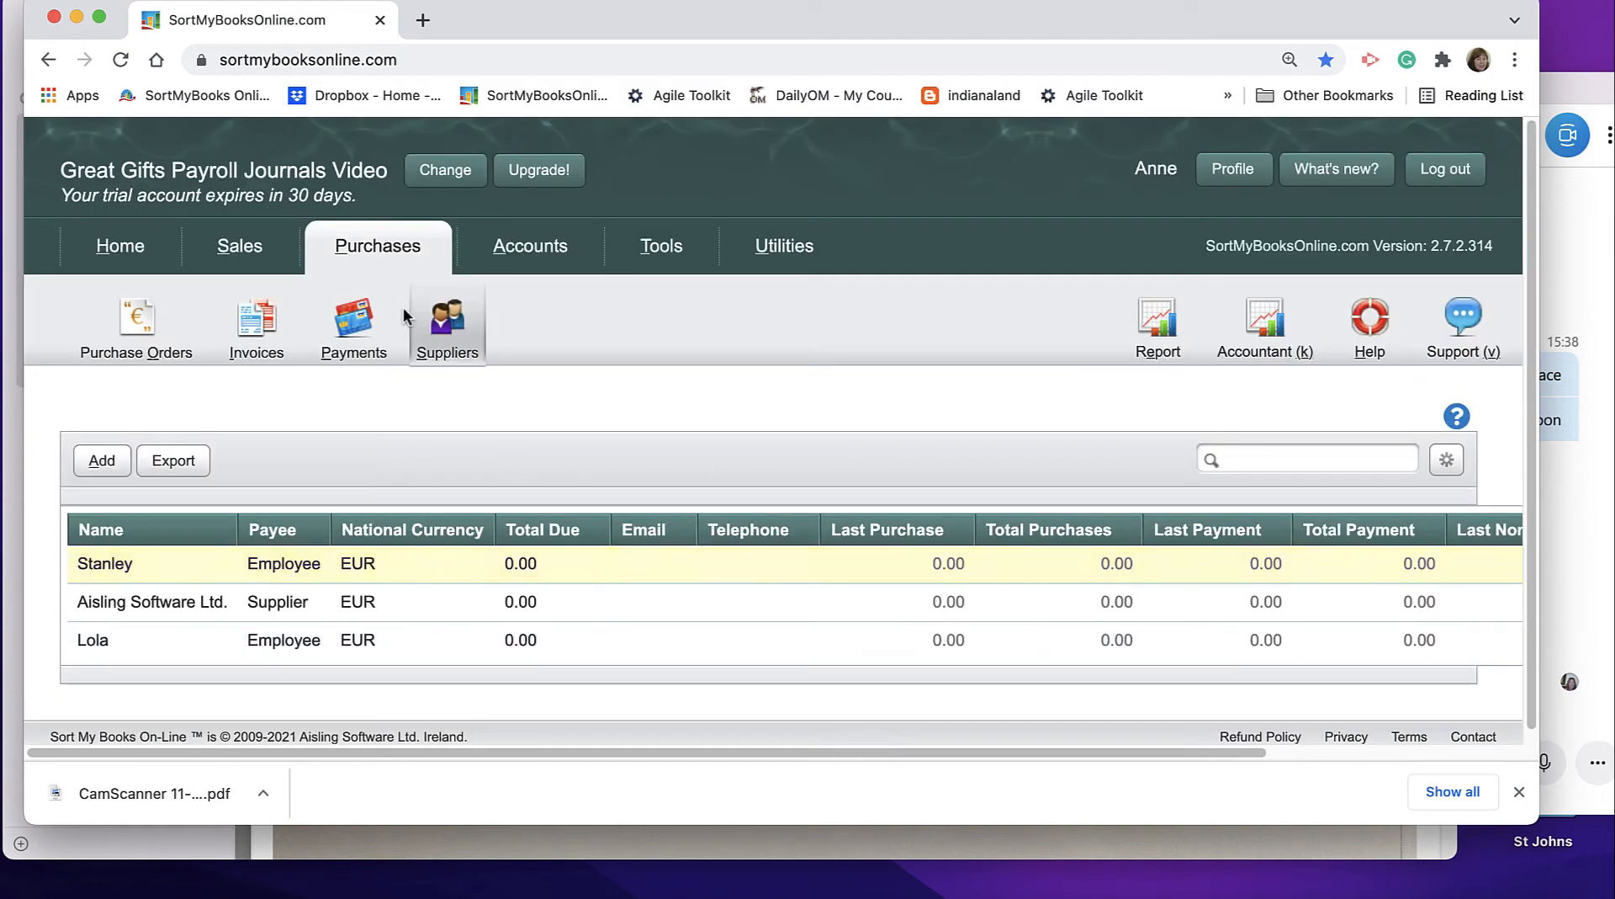
click(531, 246)
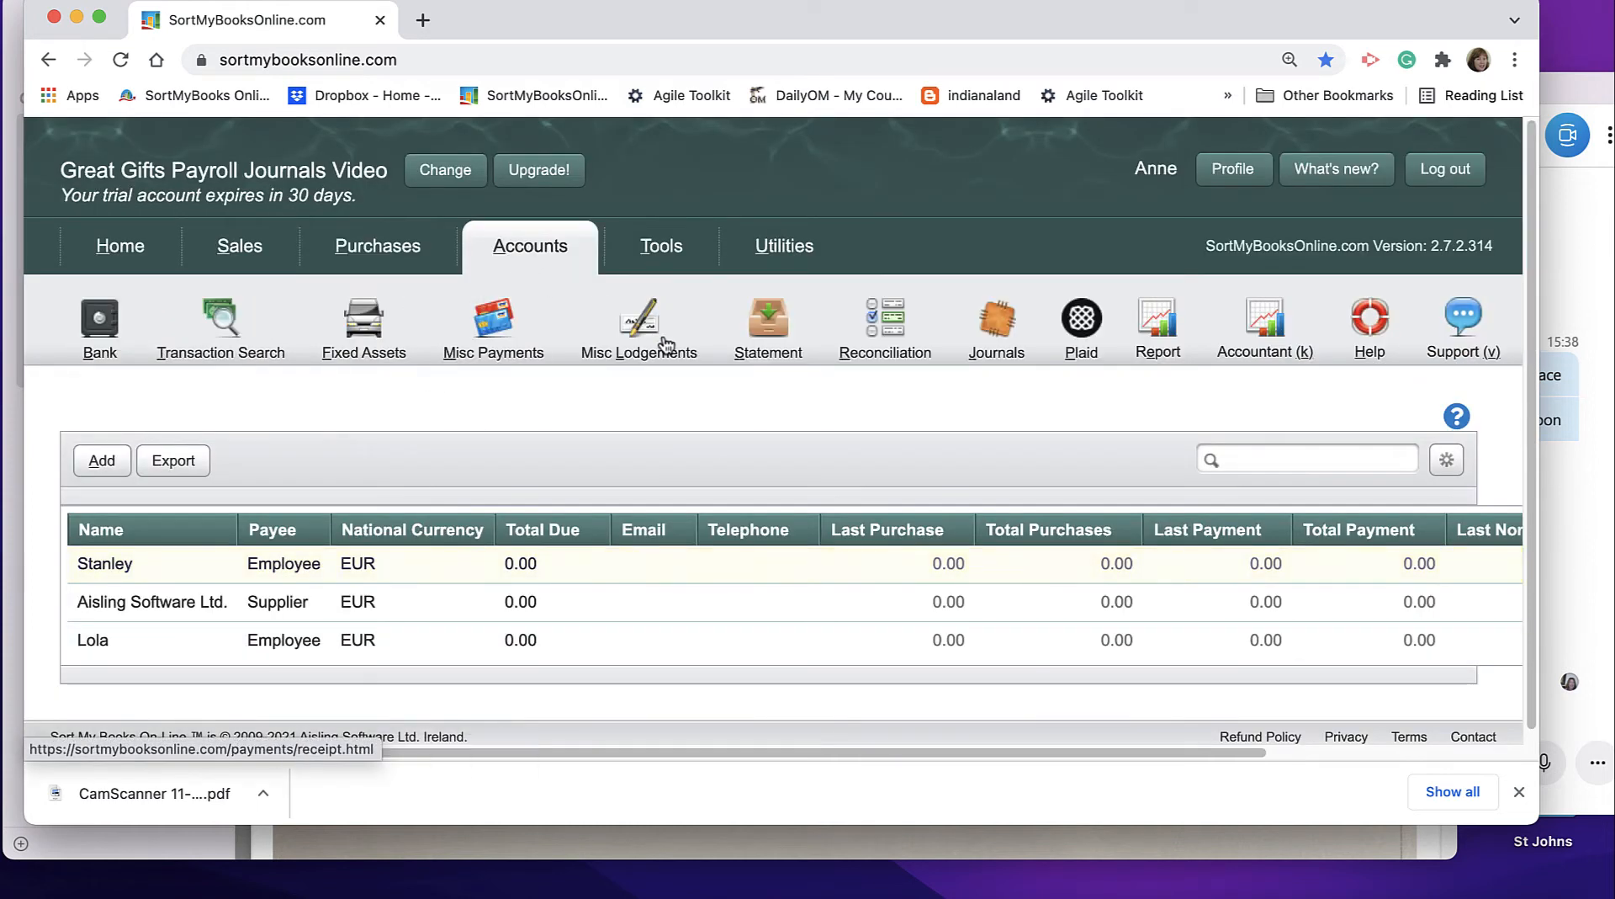
click(484, 343)
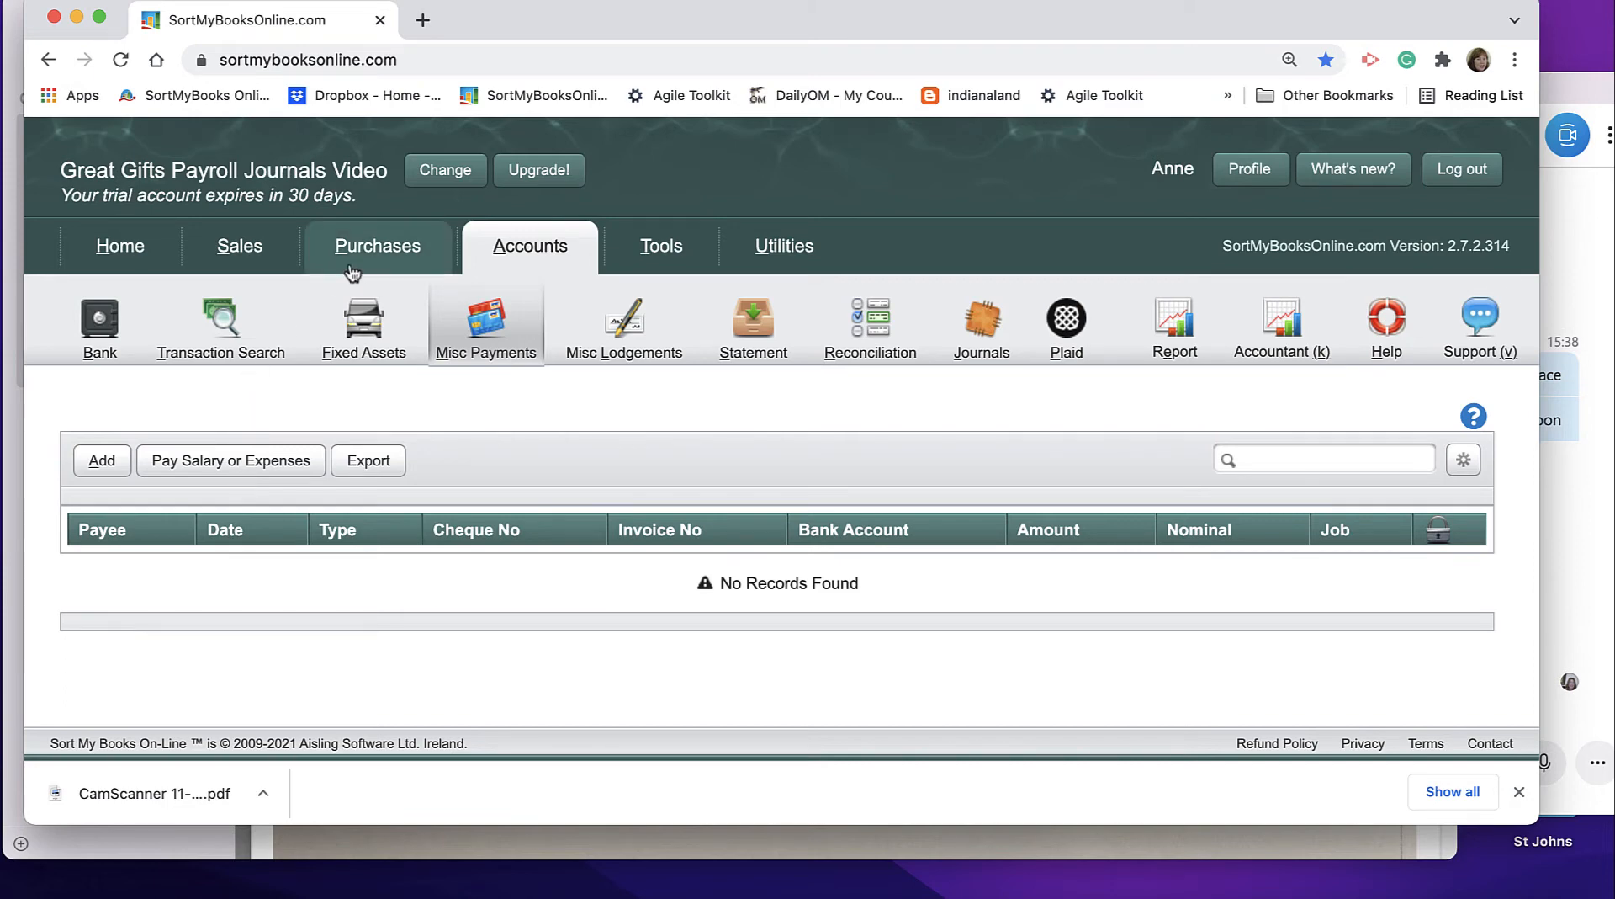
mouse_move(356, 268)
click(472, 327)
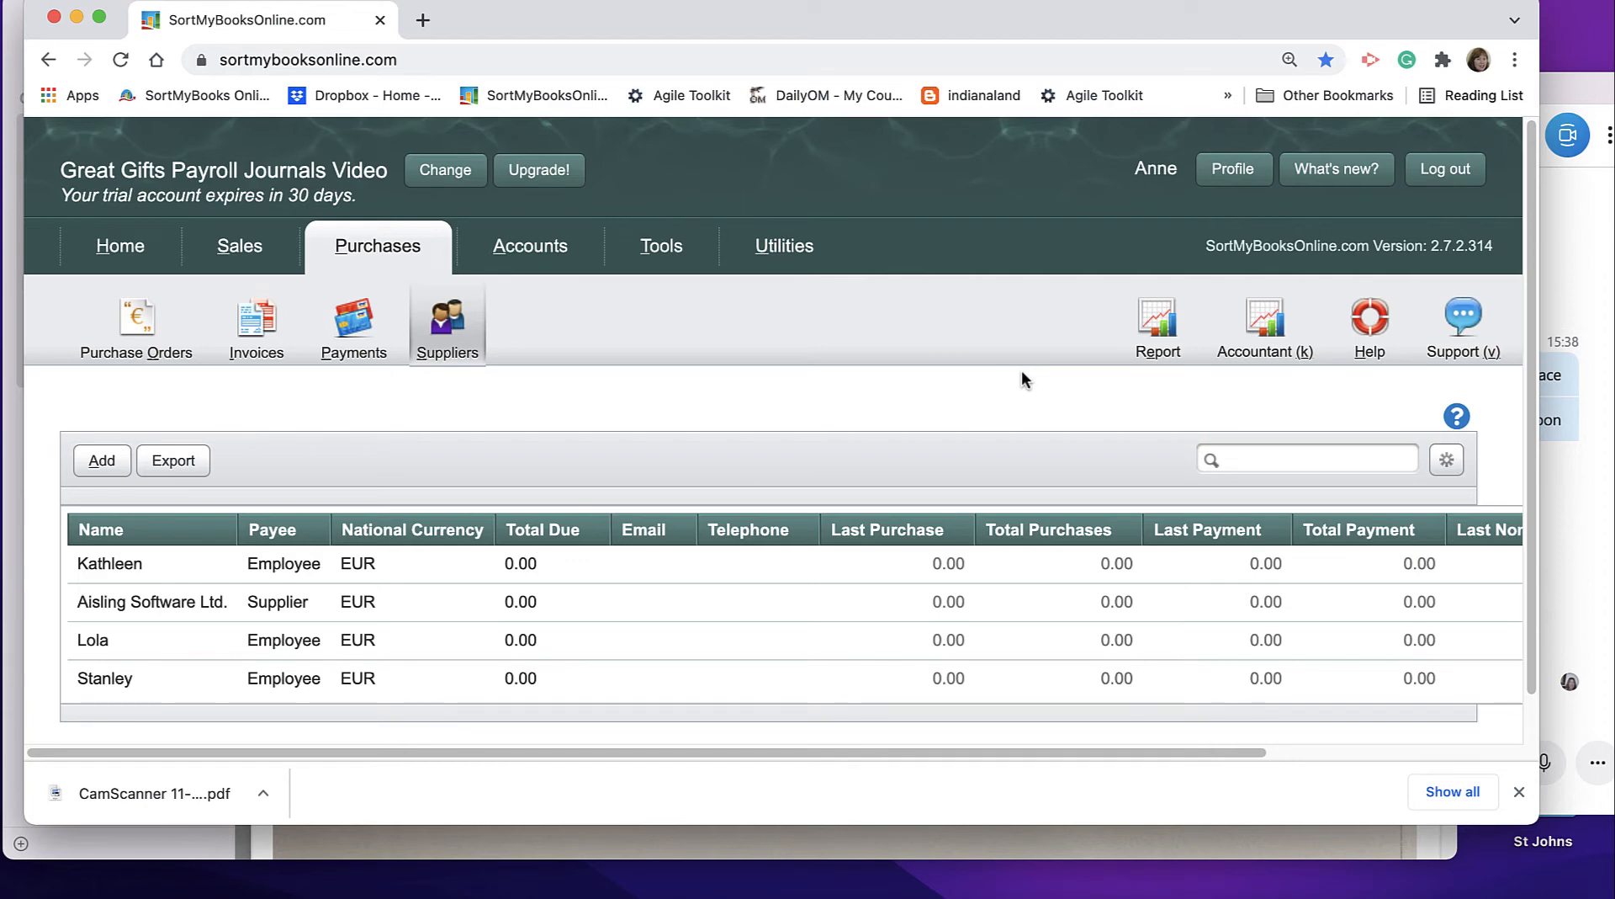
Switch to Preview and examine the payroll figures in the Gross to Net report
click(567, 267)
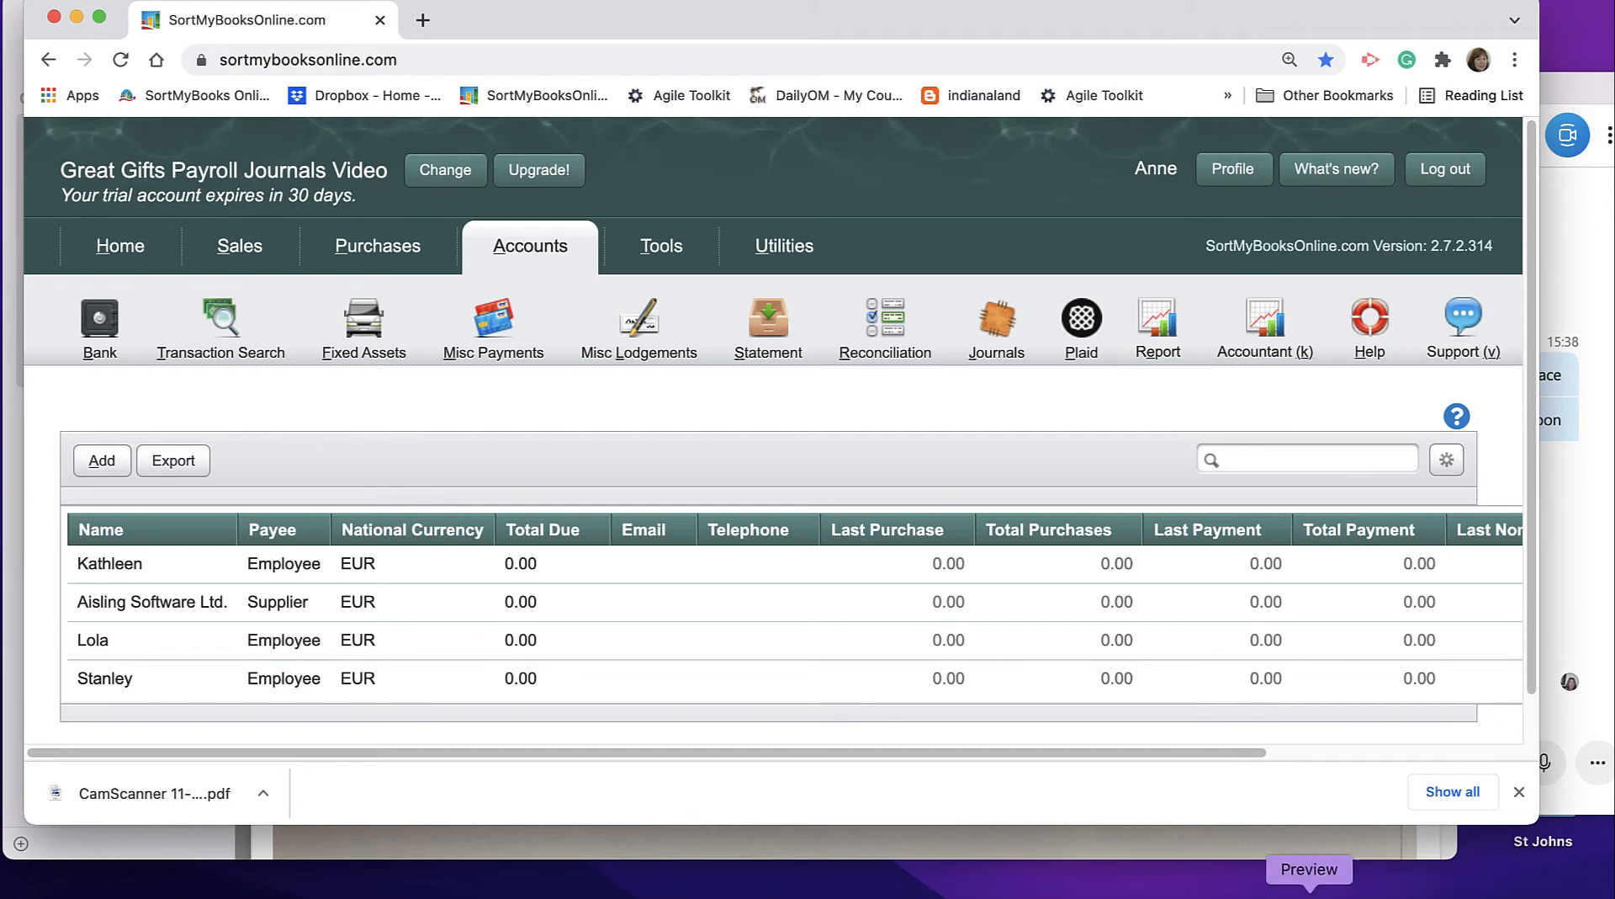
click(1309, 893)
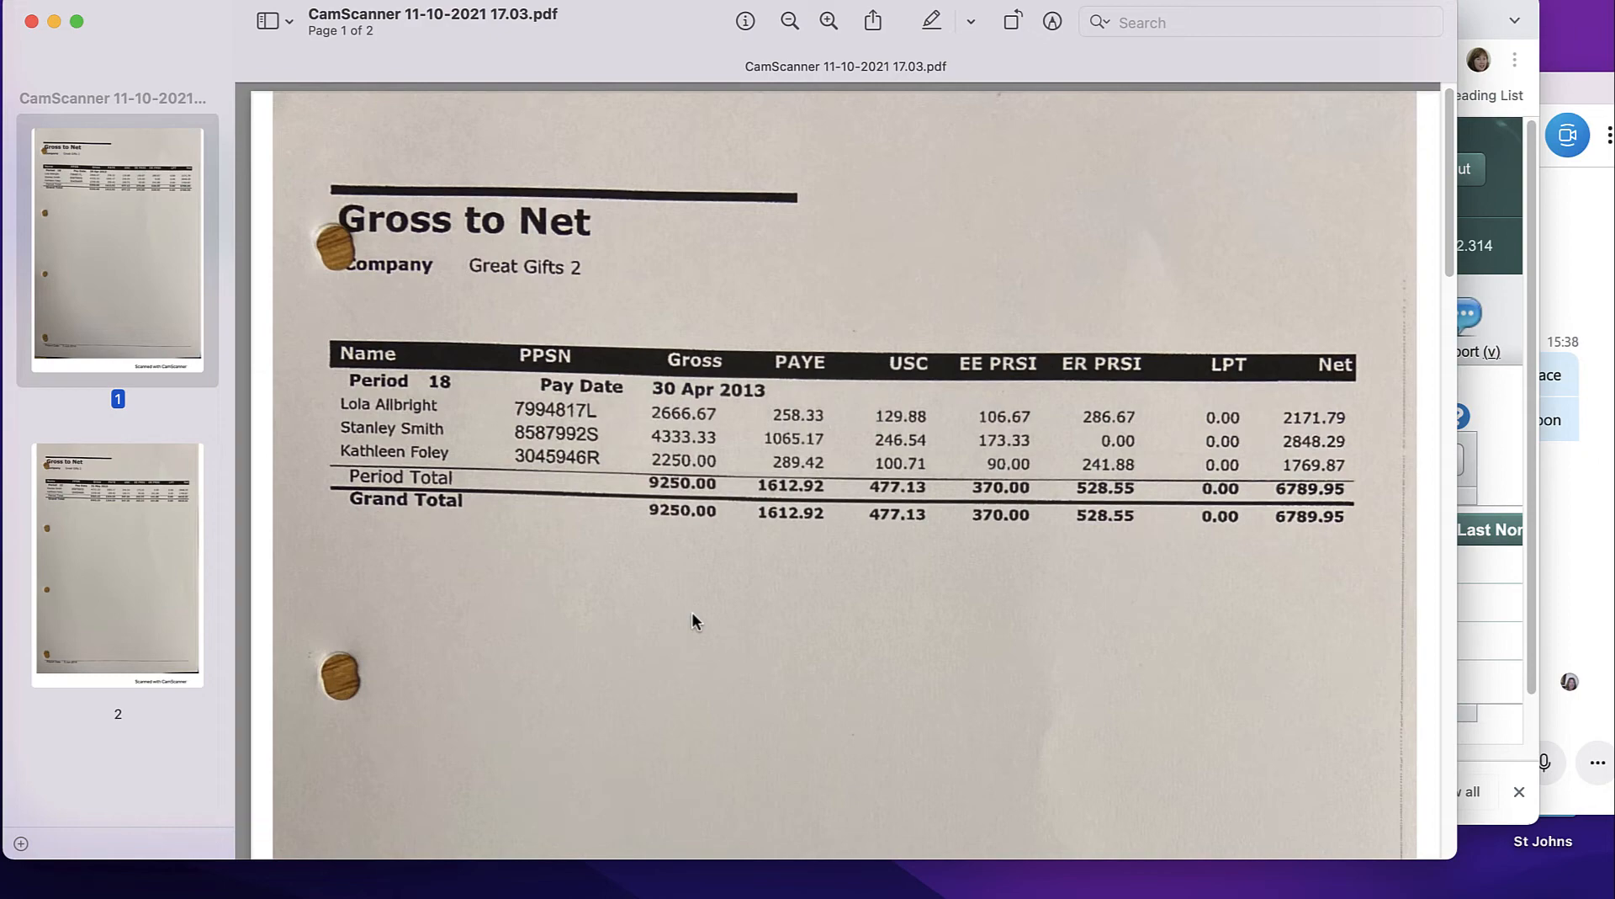
Switch back to Chrome and create a new journal dated 31/01/2021
click(1047, 884)
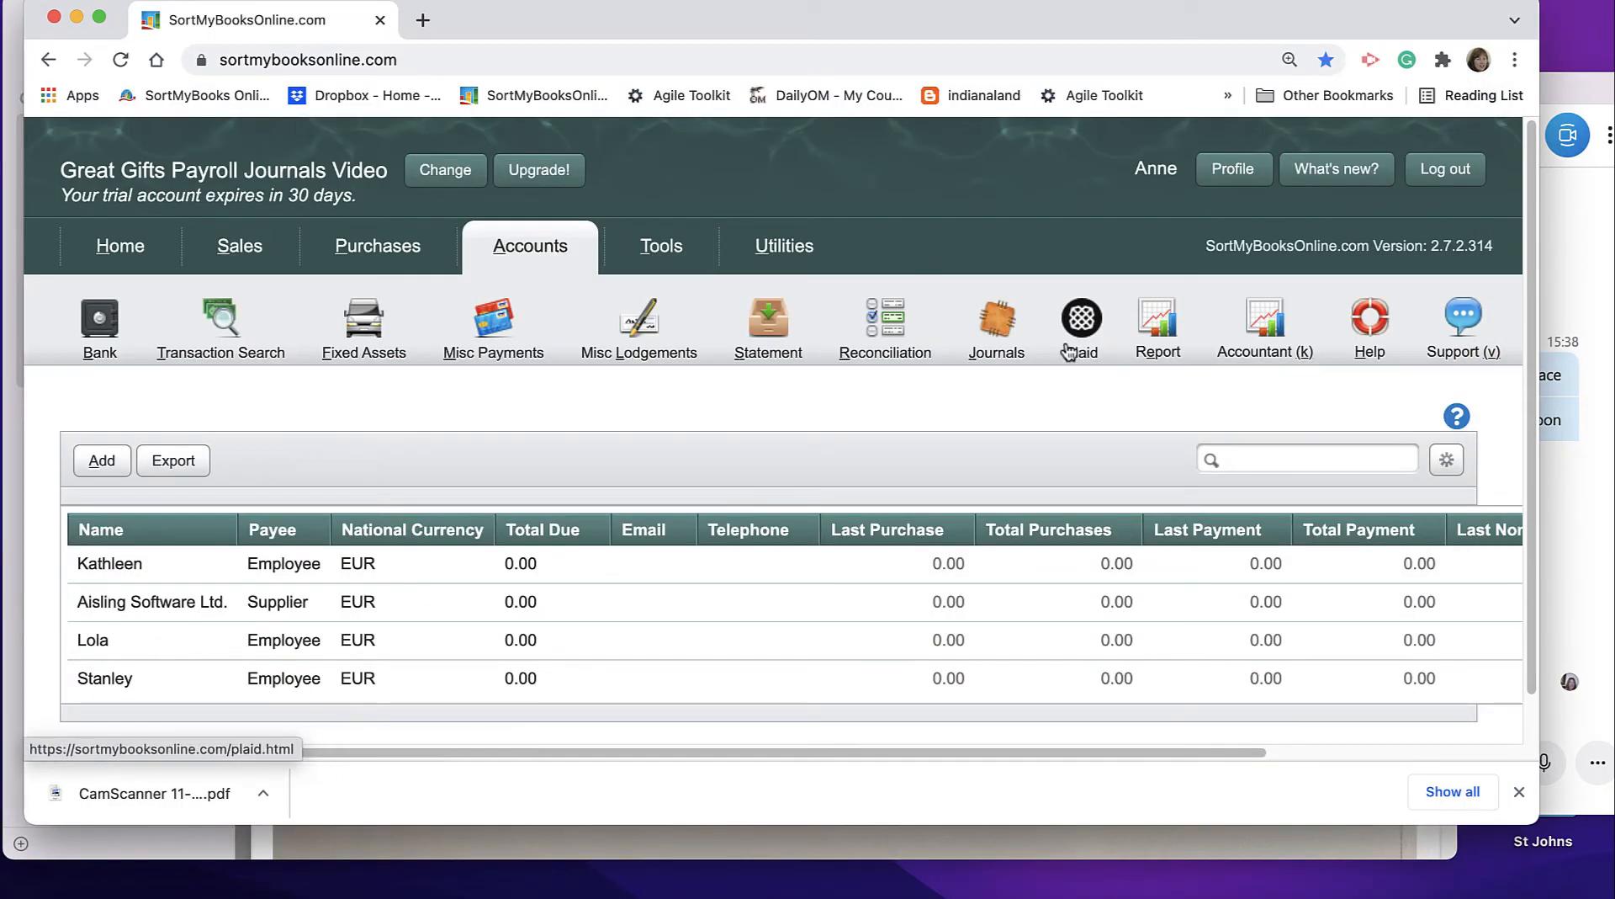
click(1015, 334)
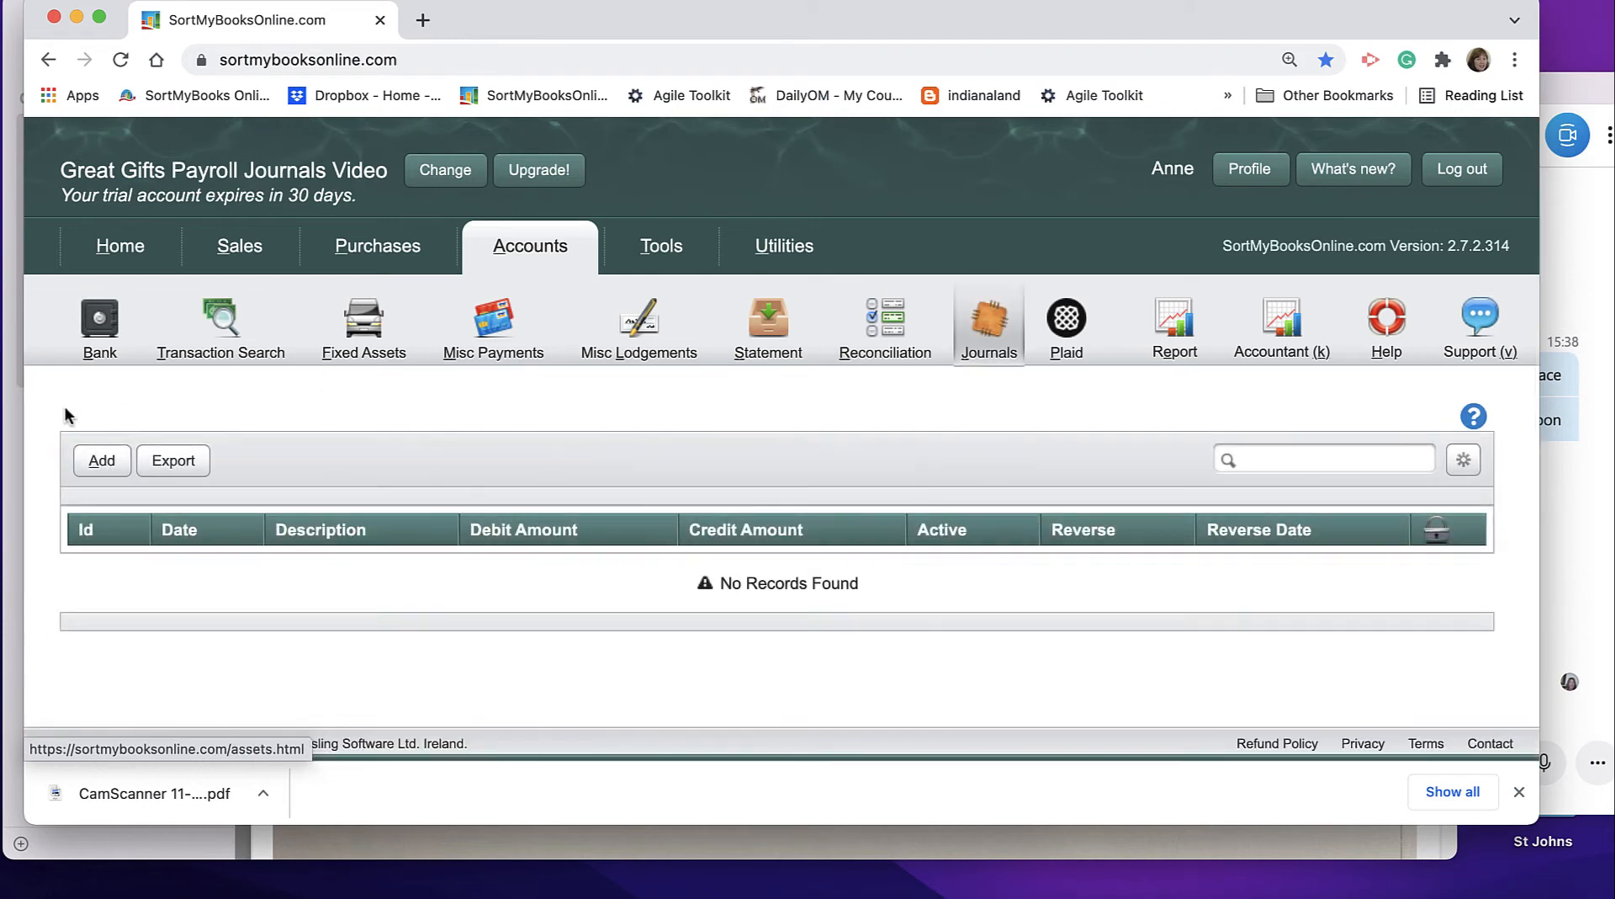
click(102, 462)
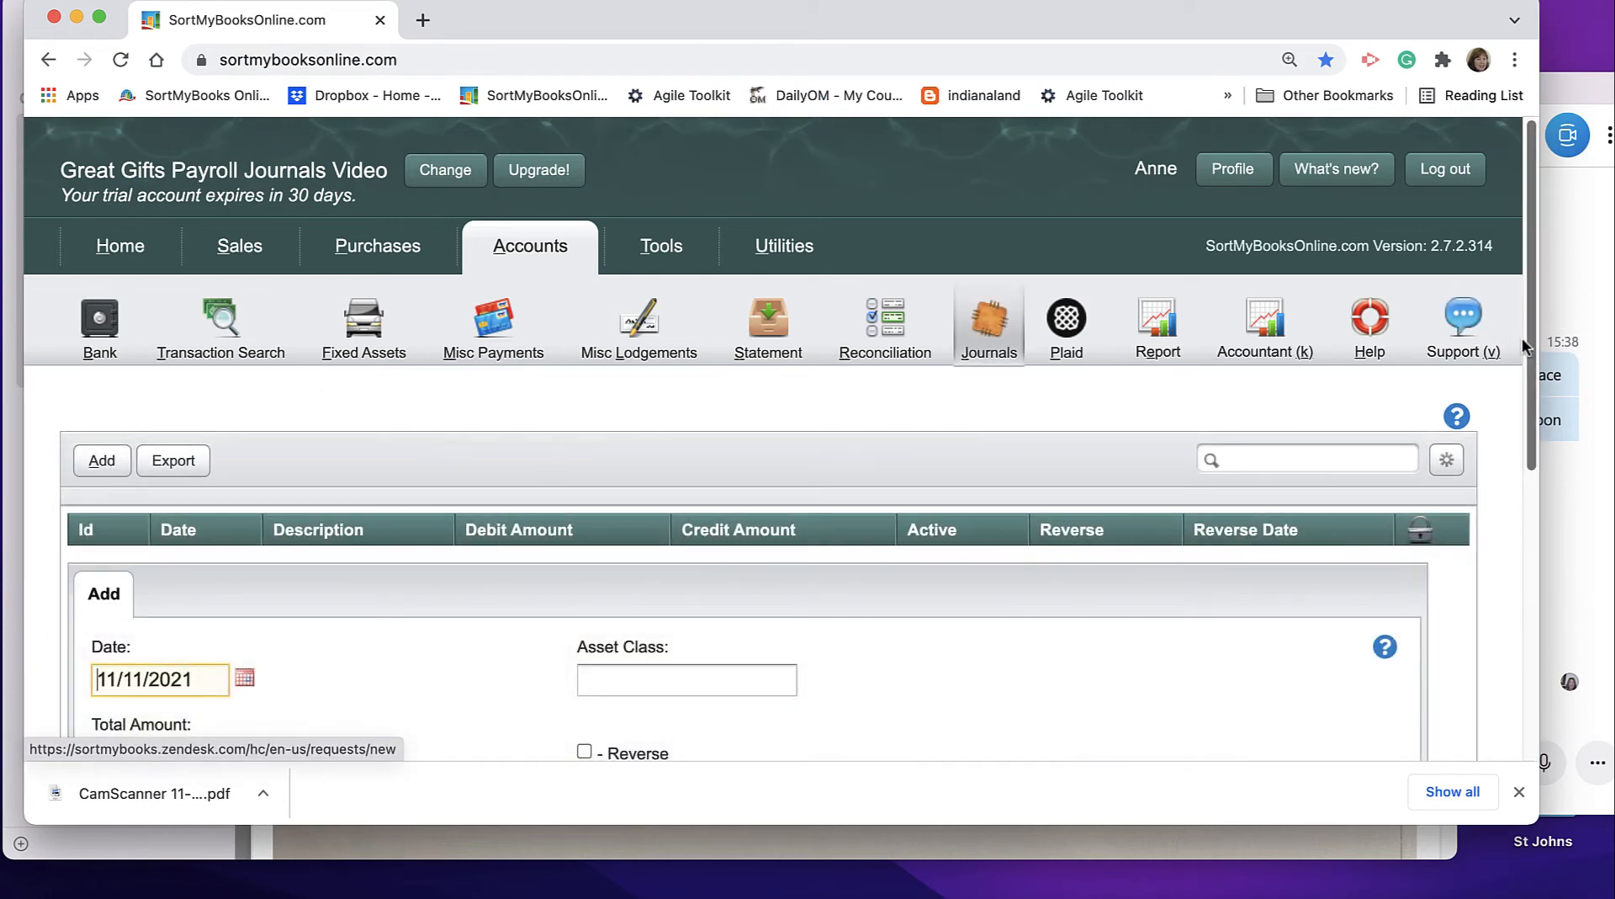
drag(1522, 338, 1521, 475)
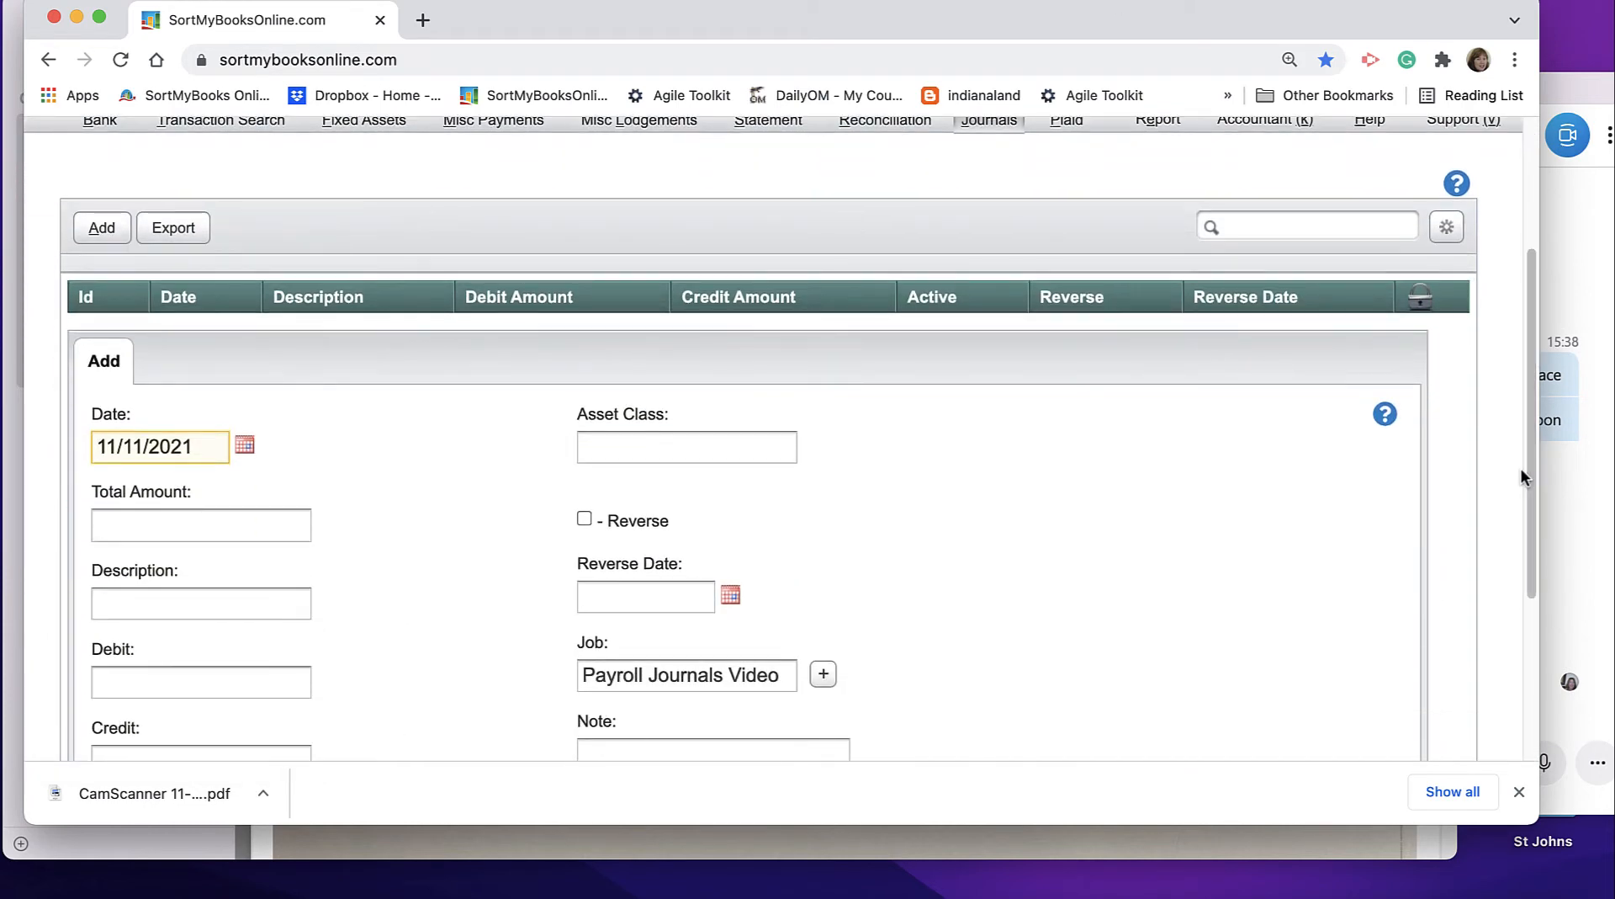
key(super+a)
text(310)
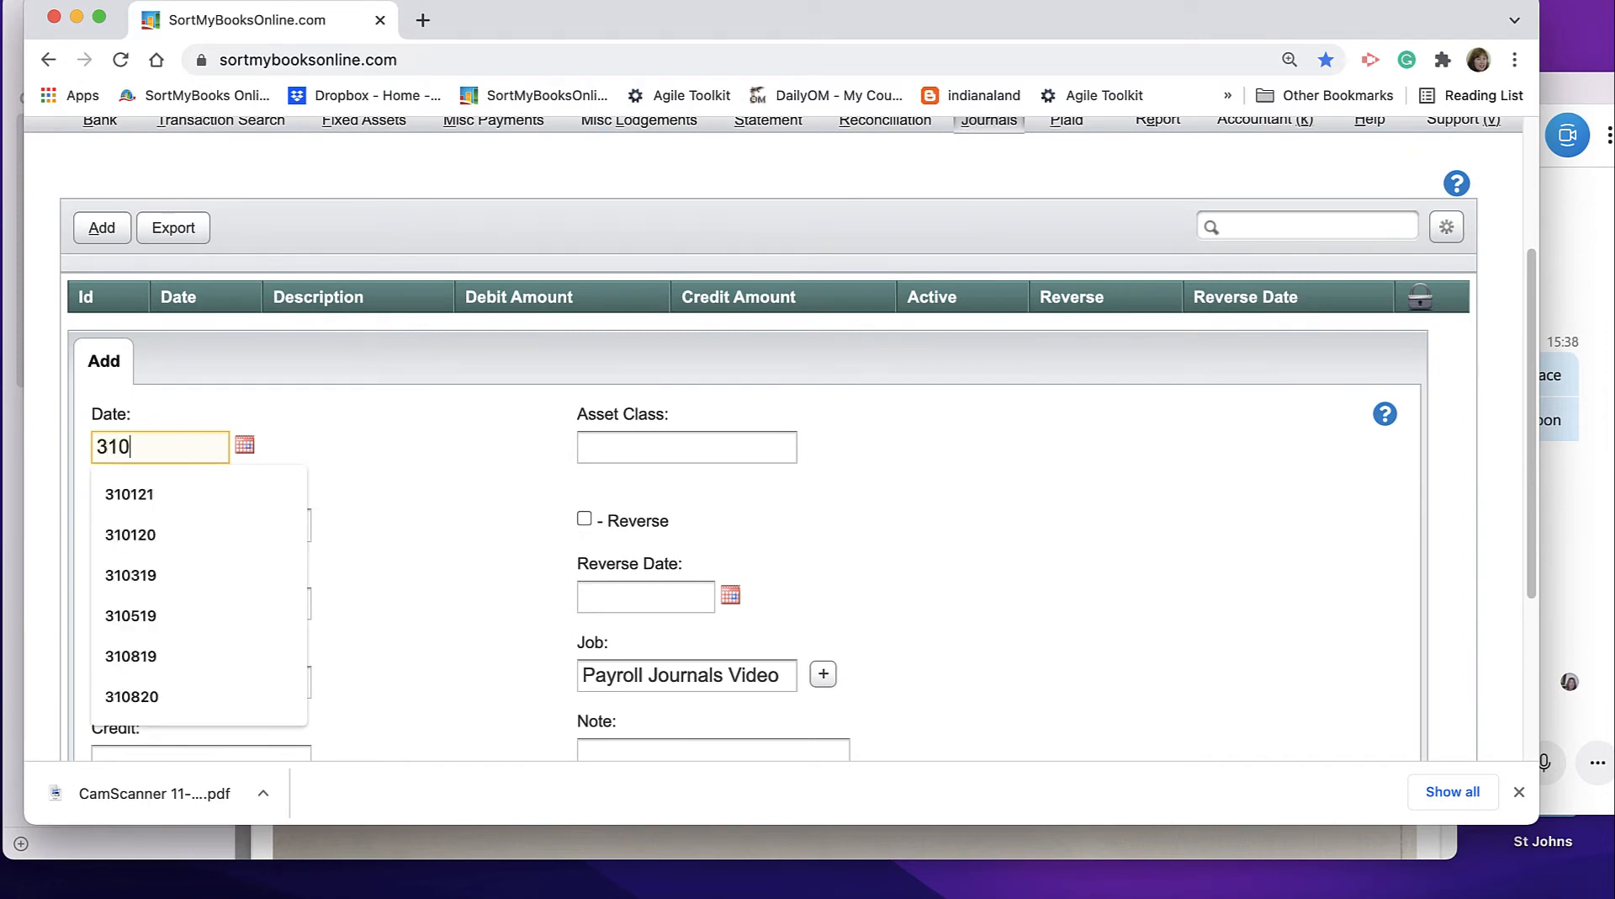
text(121)
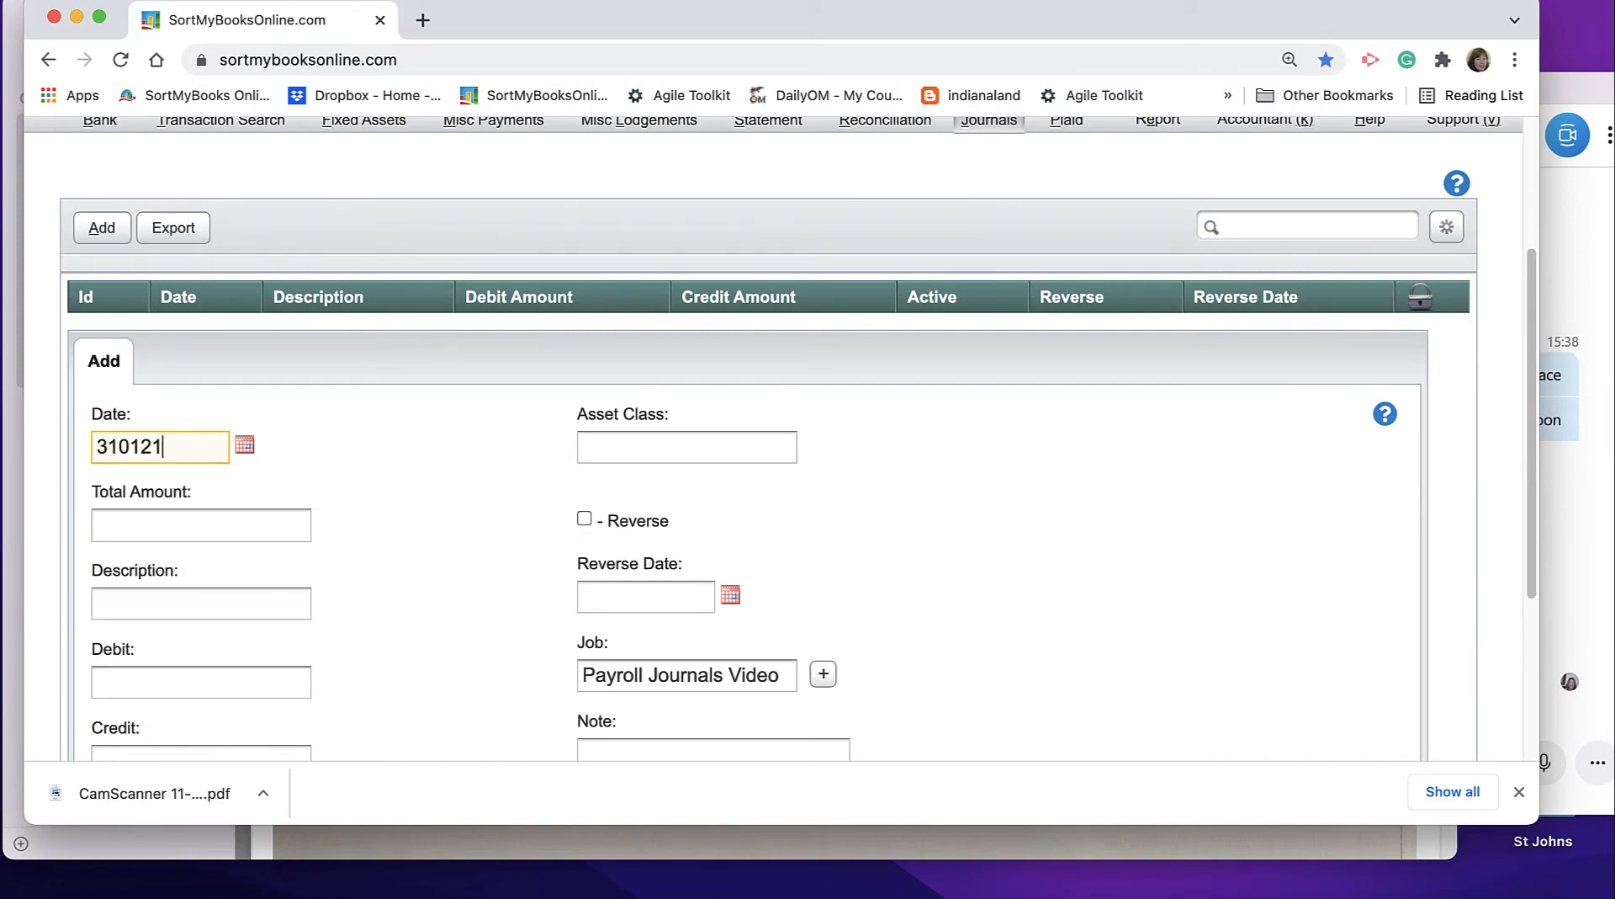
key(Tab)
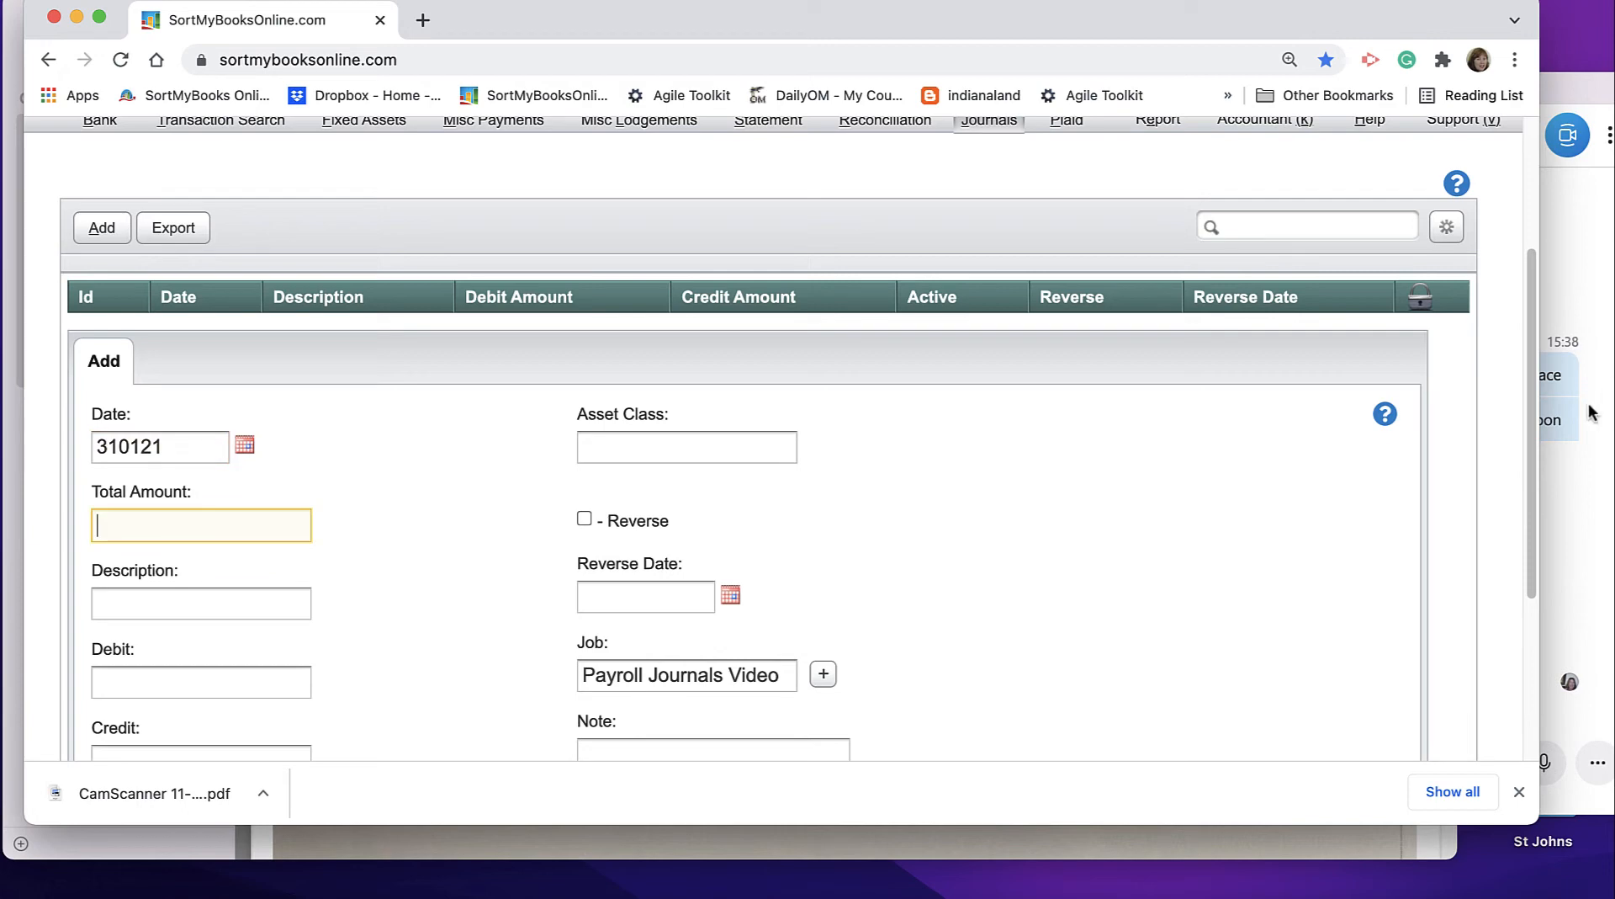
drag(1532, 420, 1518, 520)
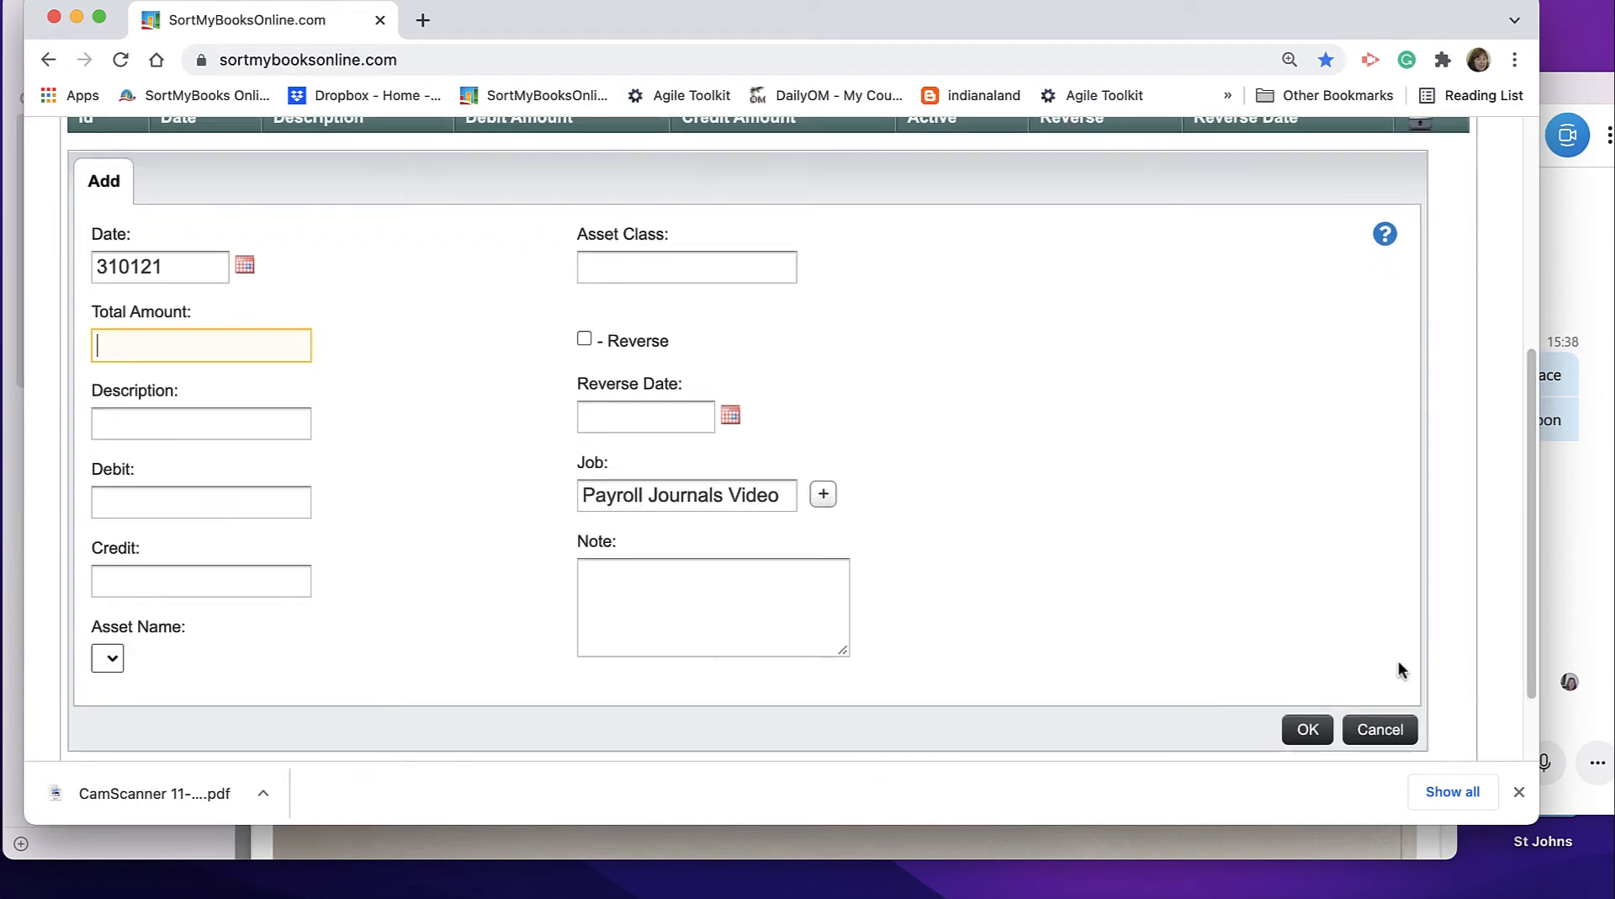
click(1316, 741)
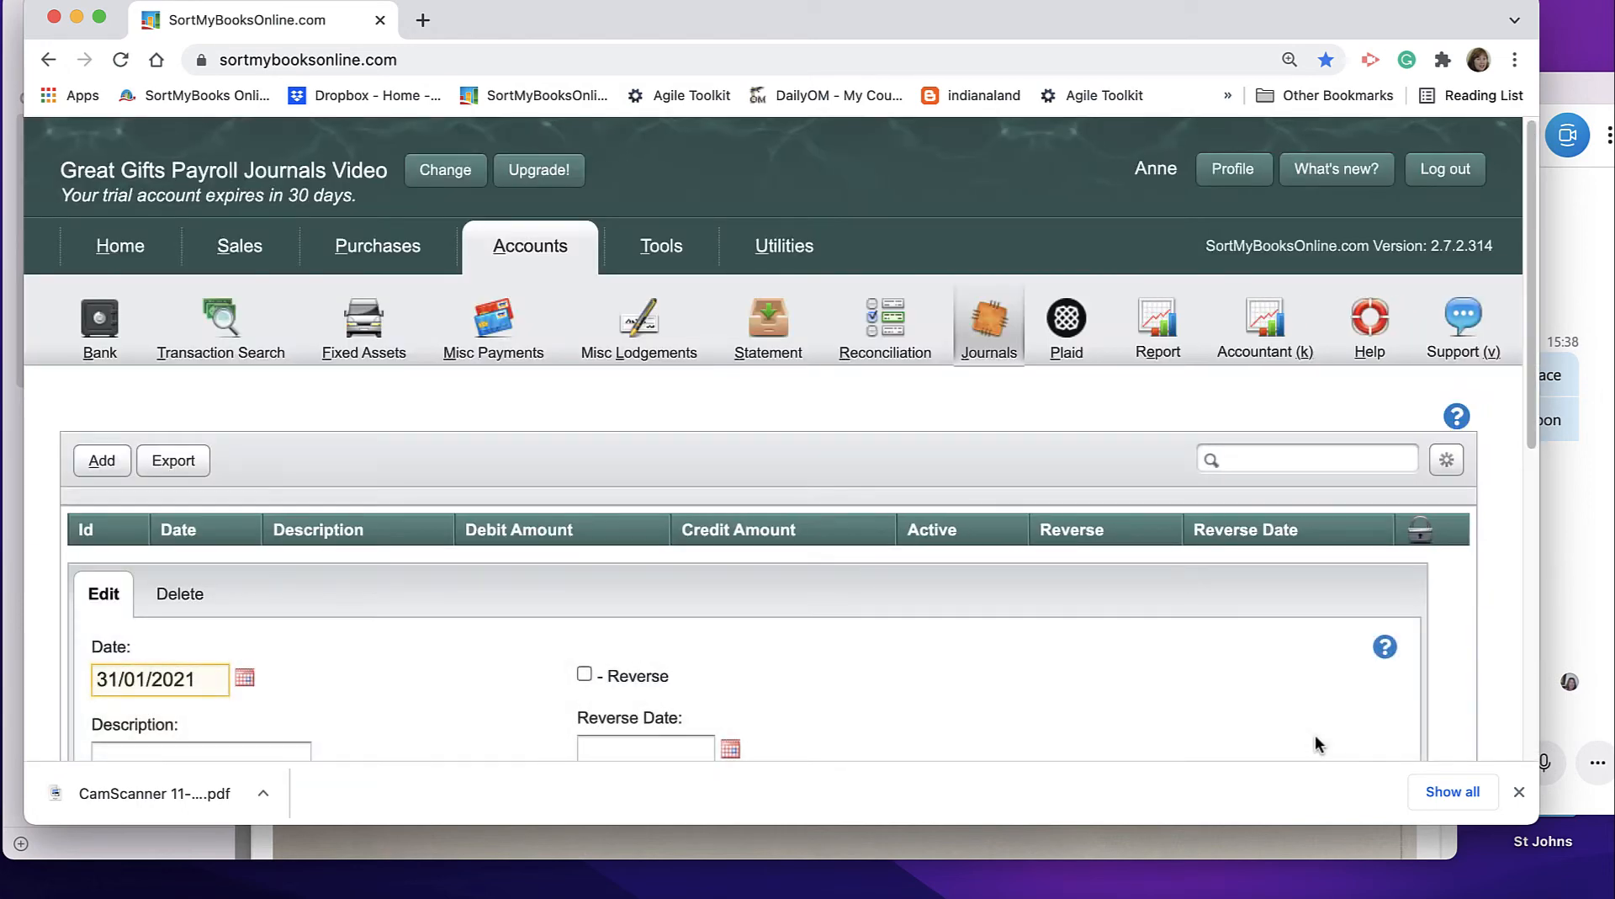
Set the new journal's description to "Jan 21 Payroll"
drag(1526, 422, 1533, 700)
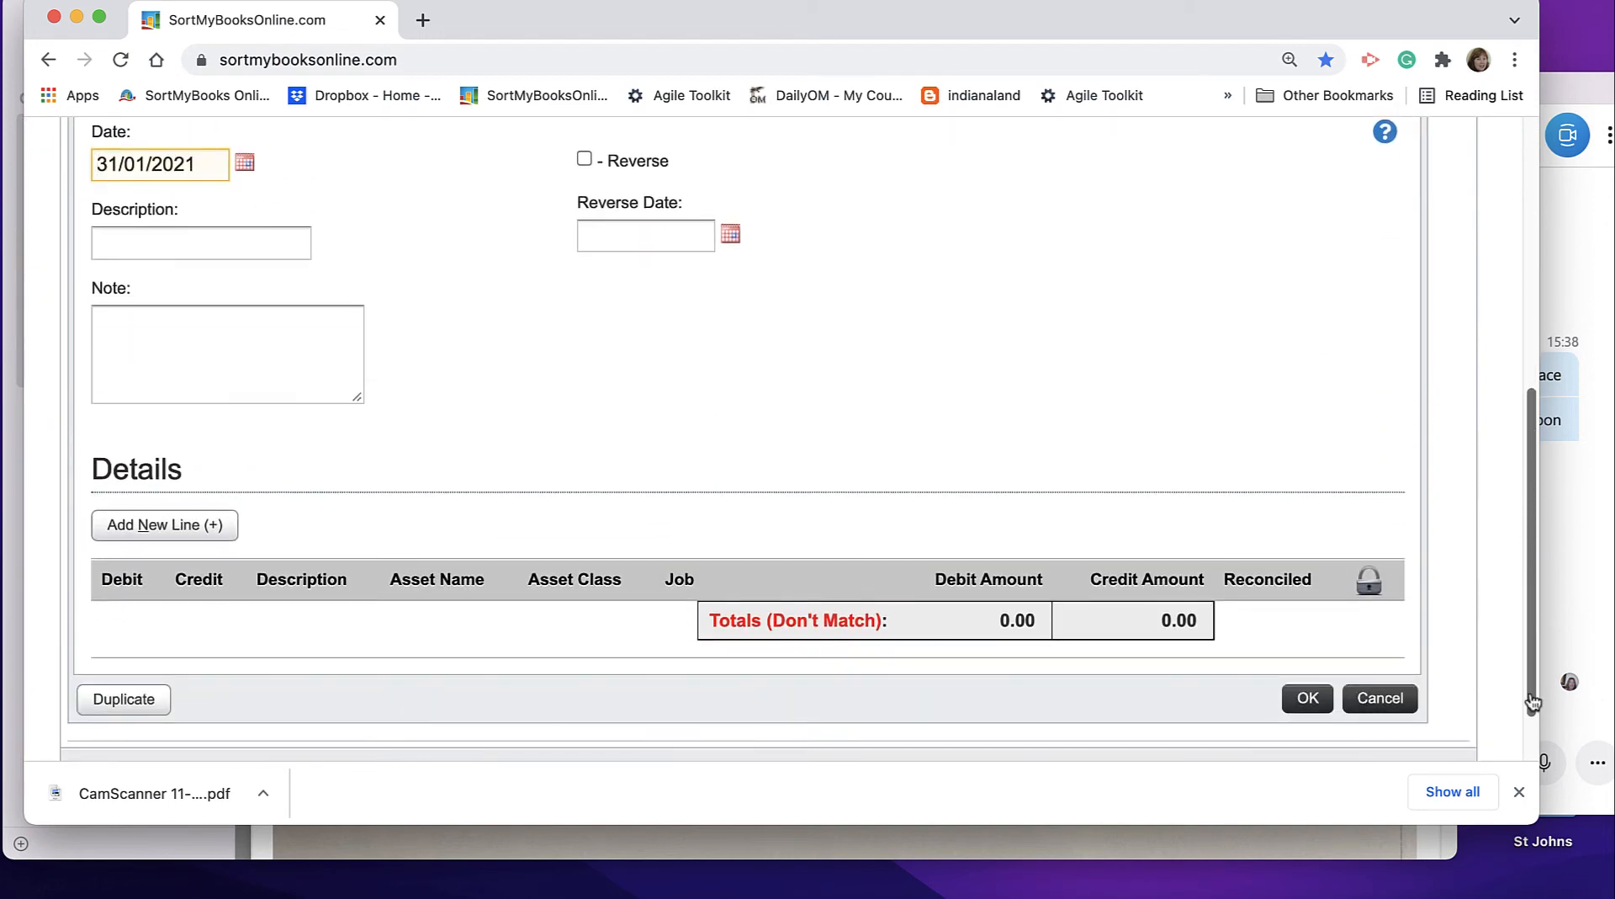
click(146, 250)
text(Jan)
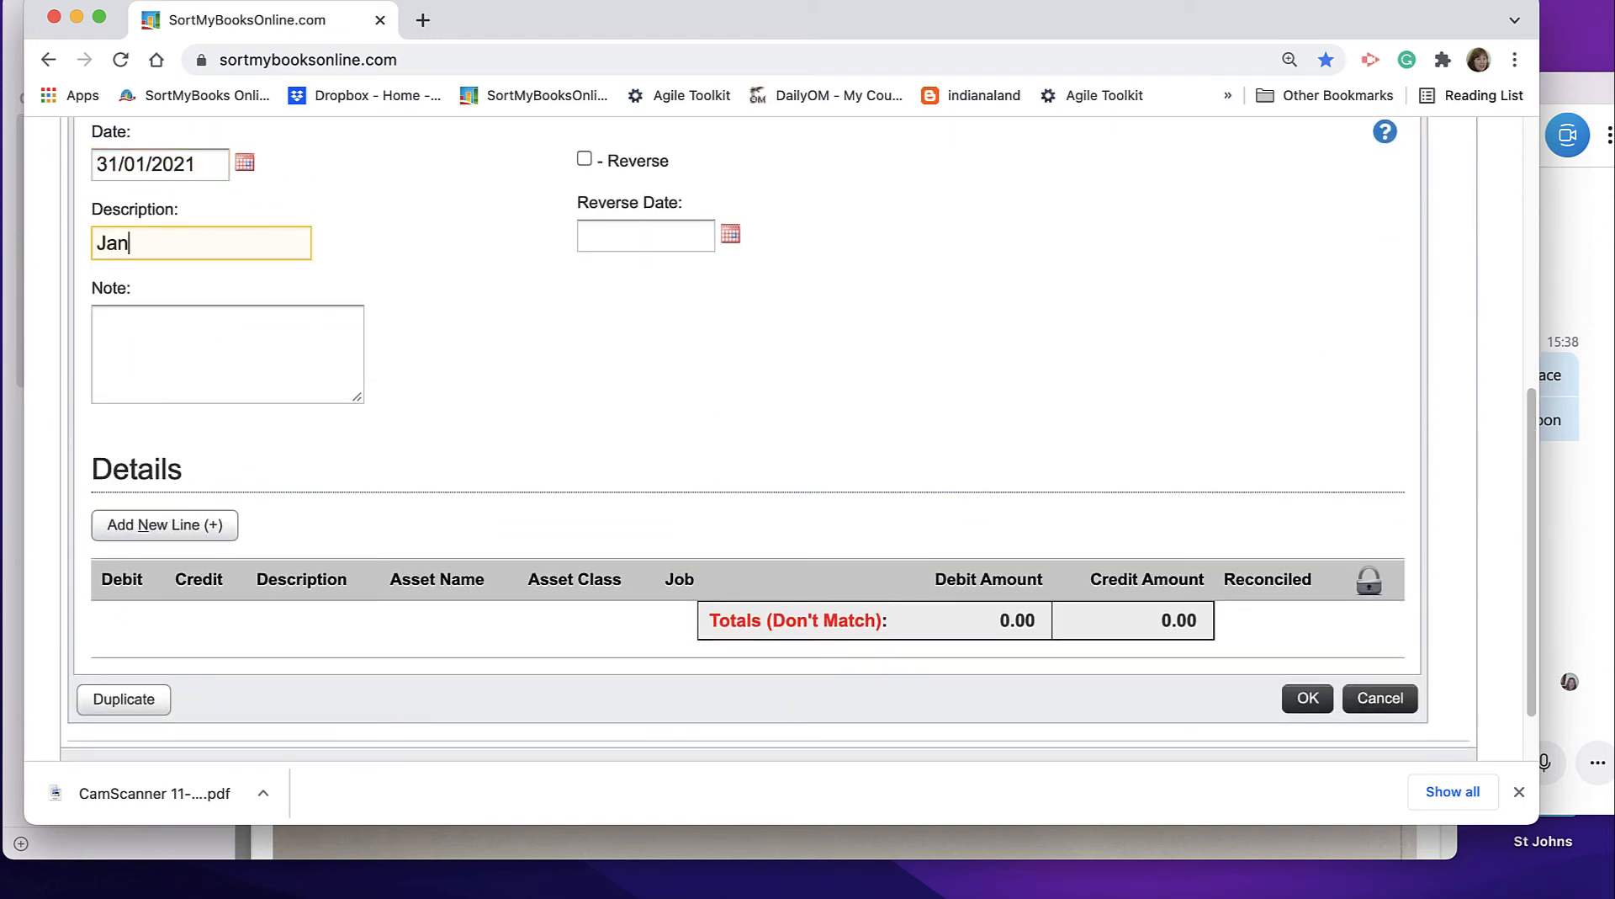
text( 21 Payroll)
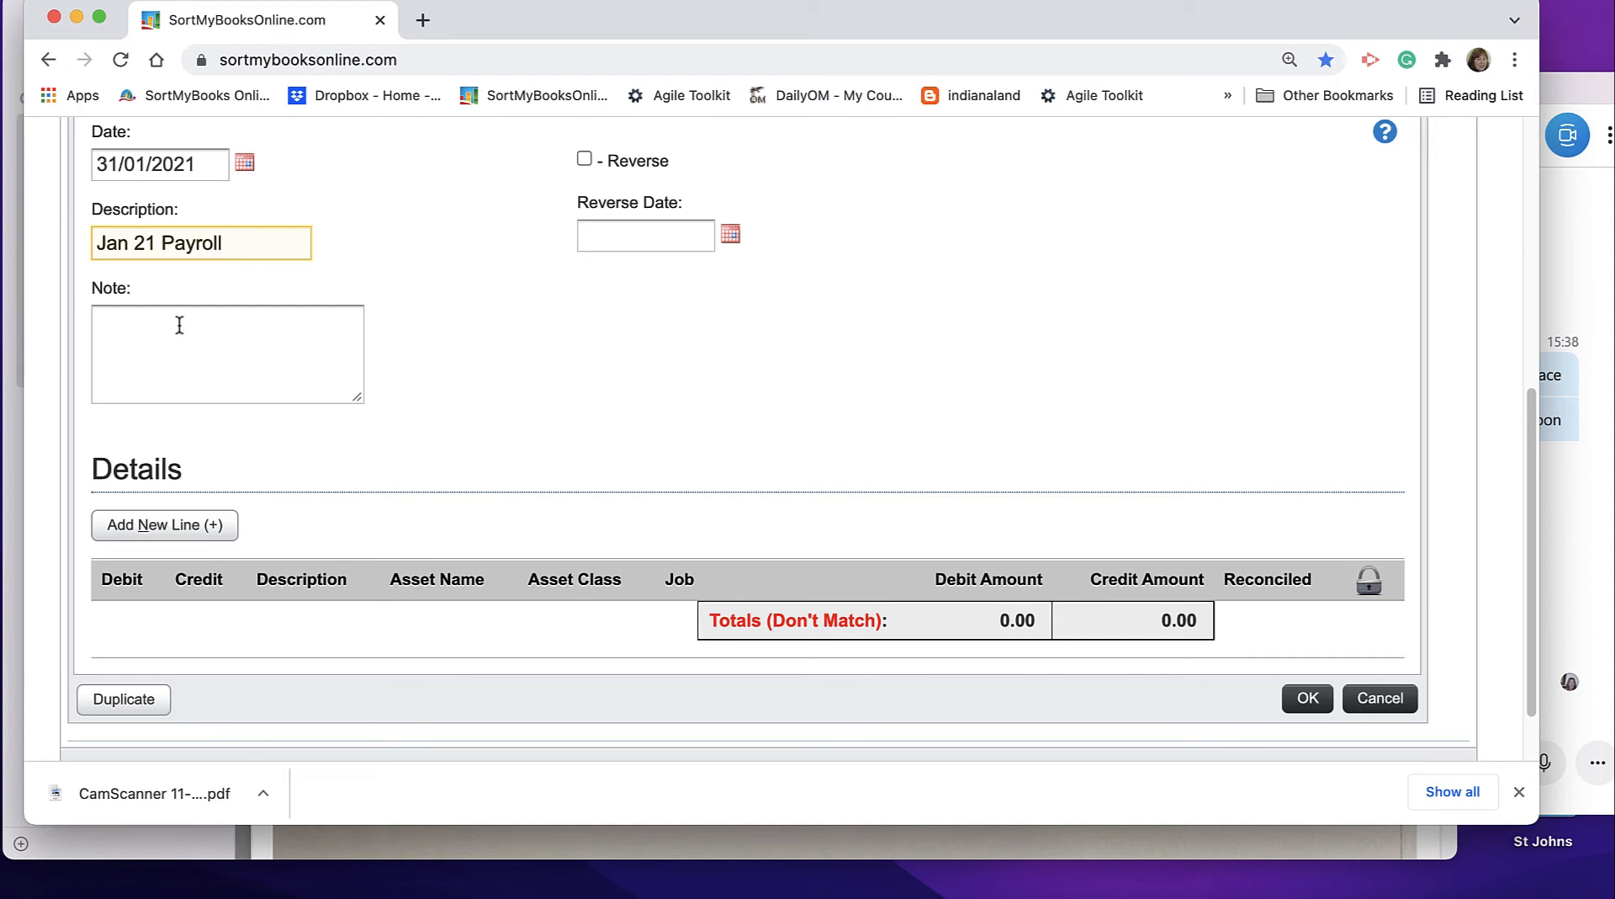
Add a journal detail line with debit nominal Employee Payroll and the description "Gross Pay"
click(209, 526)
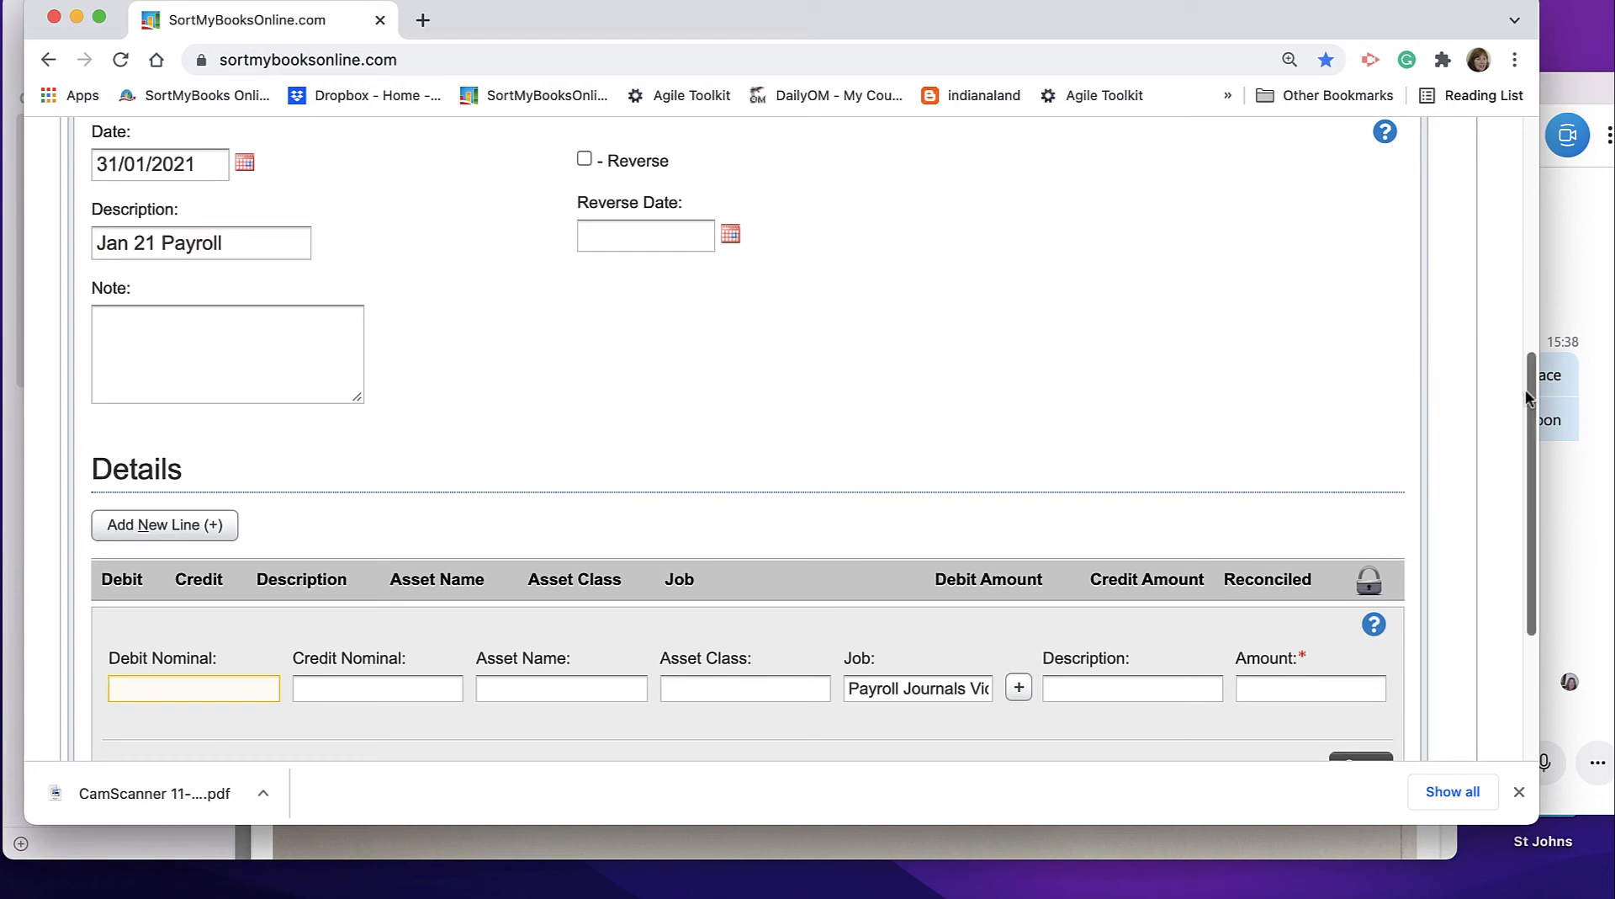
drag(1526, 389, 1521, 477)
text(empl)
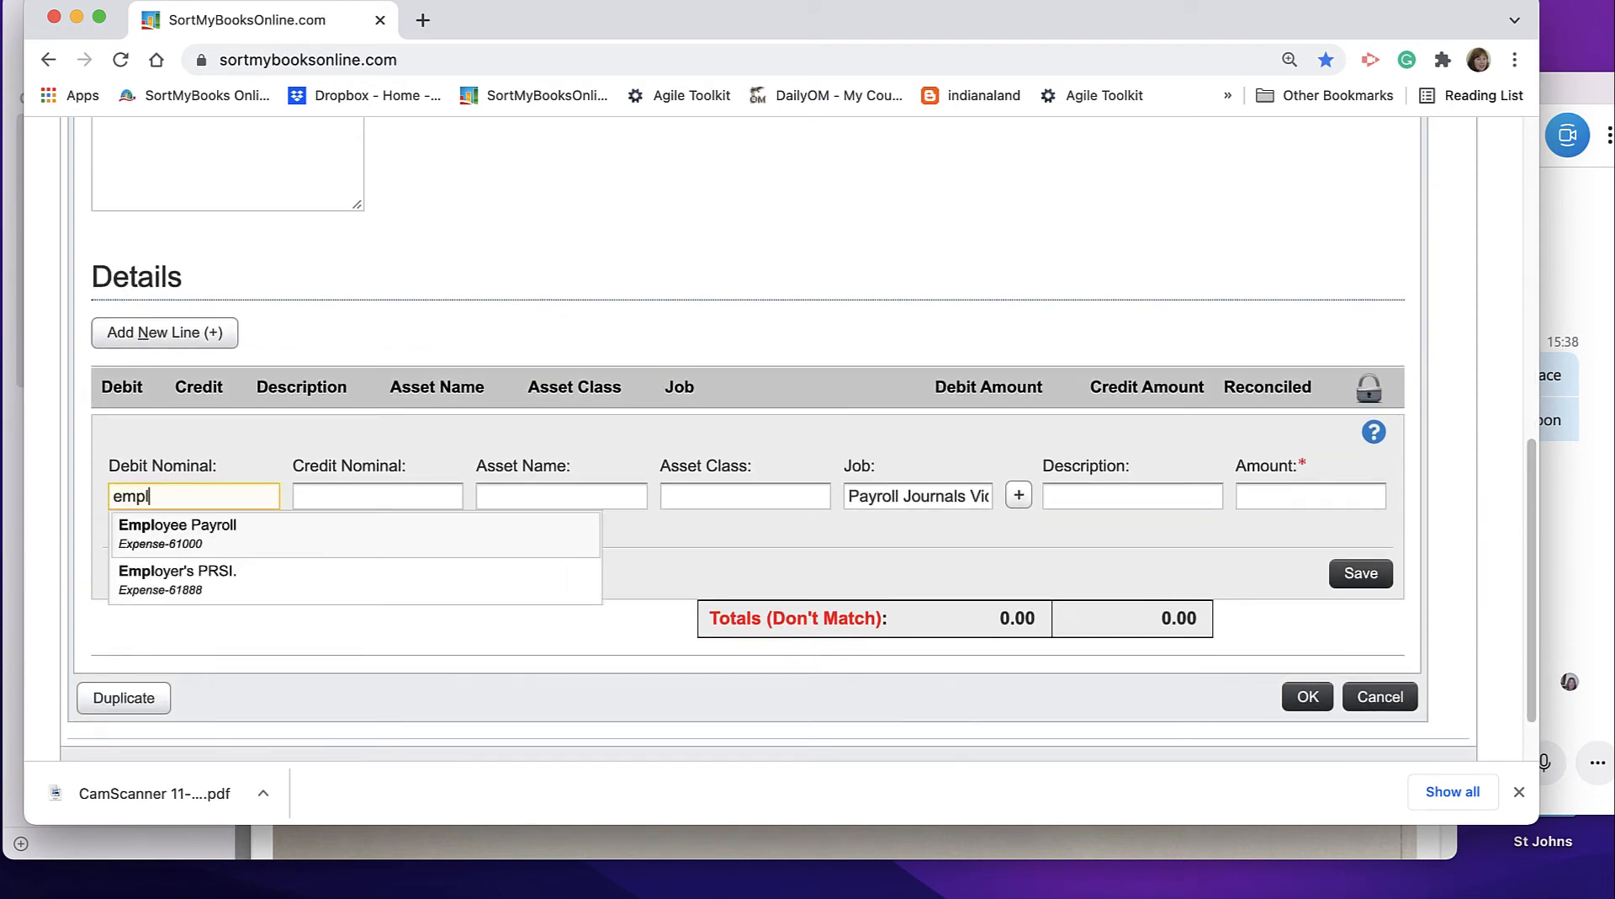
key(Down)
key(Return)
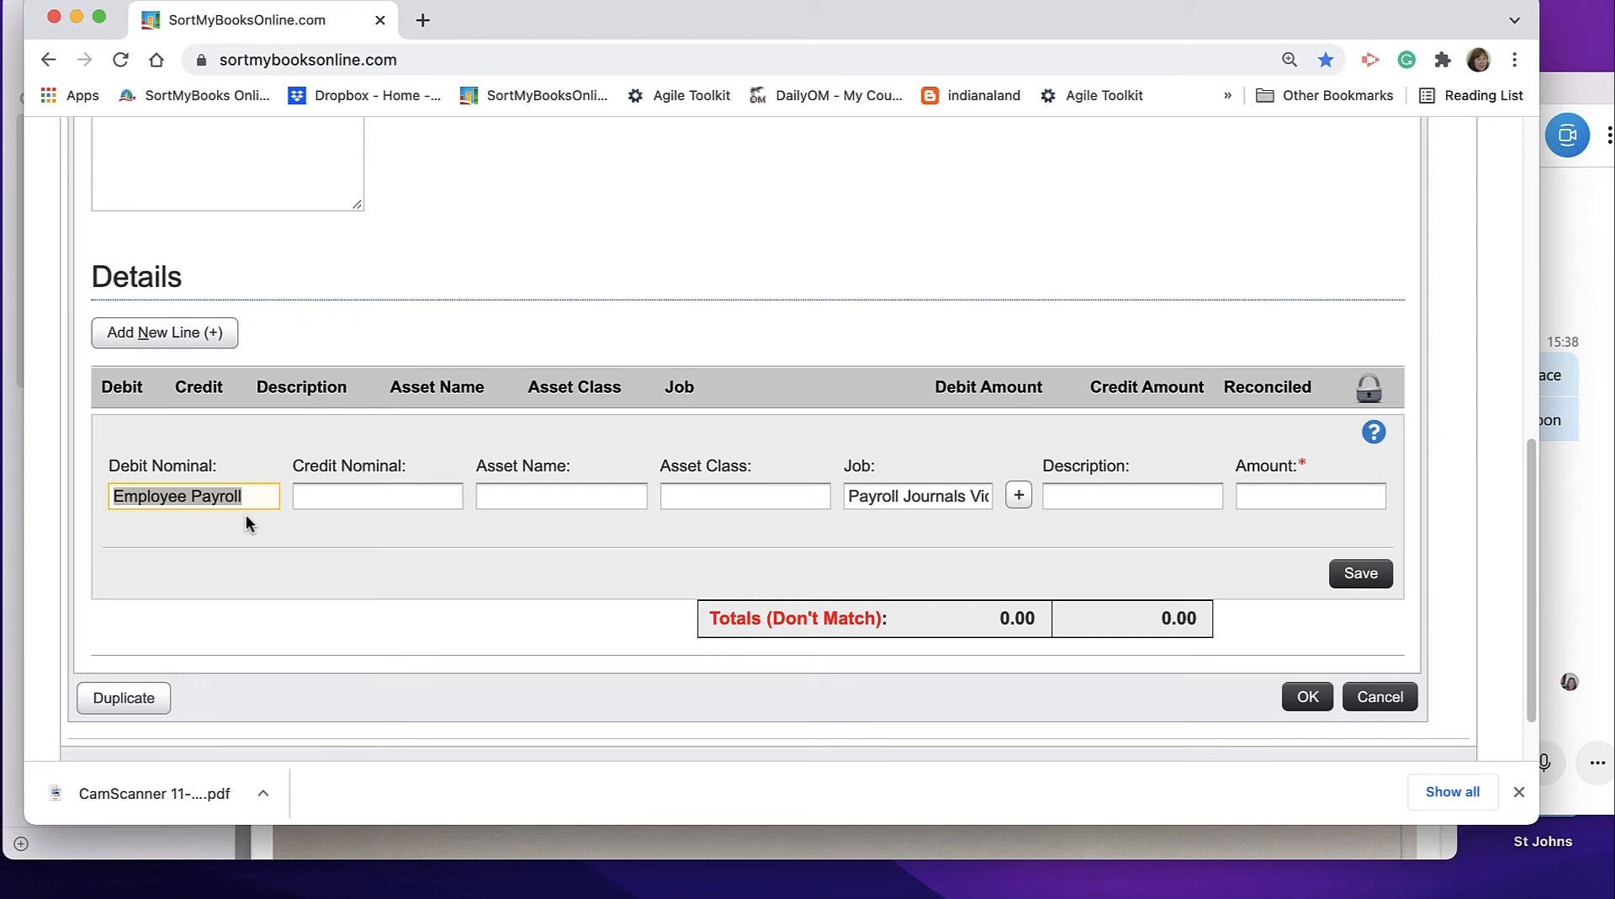
click(1076, 498)
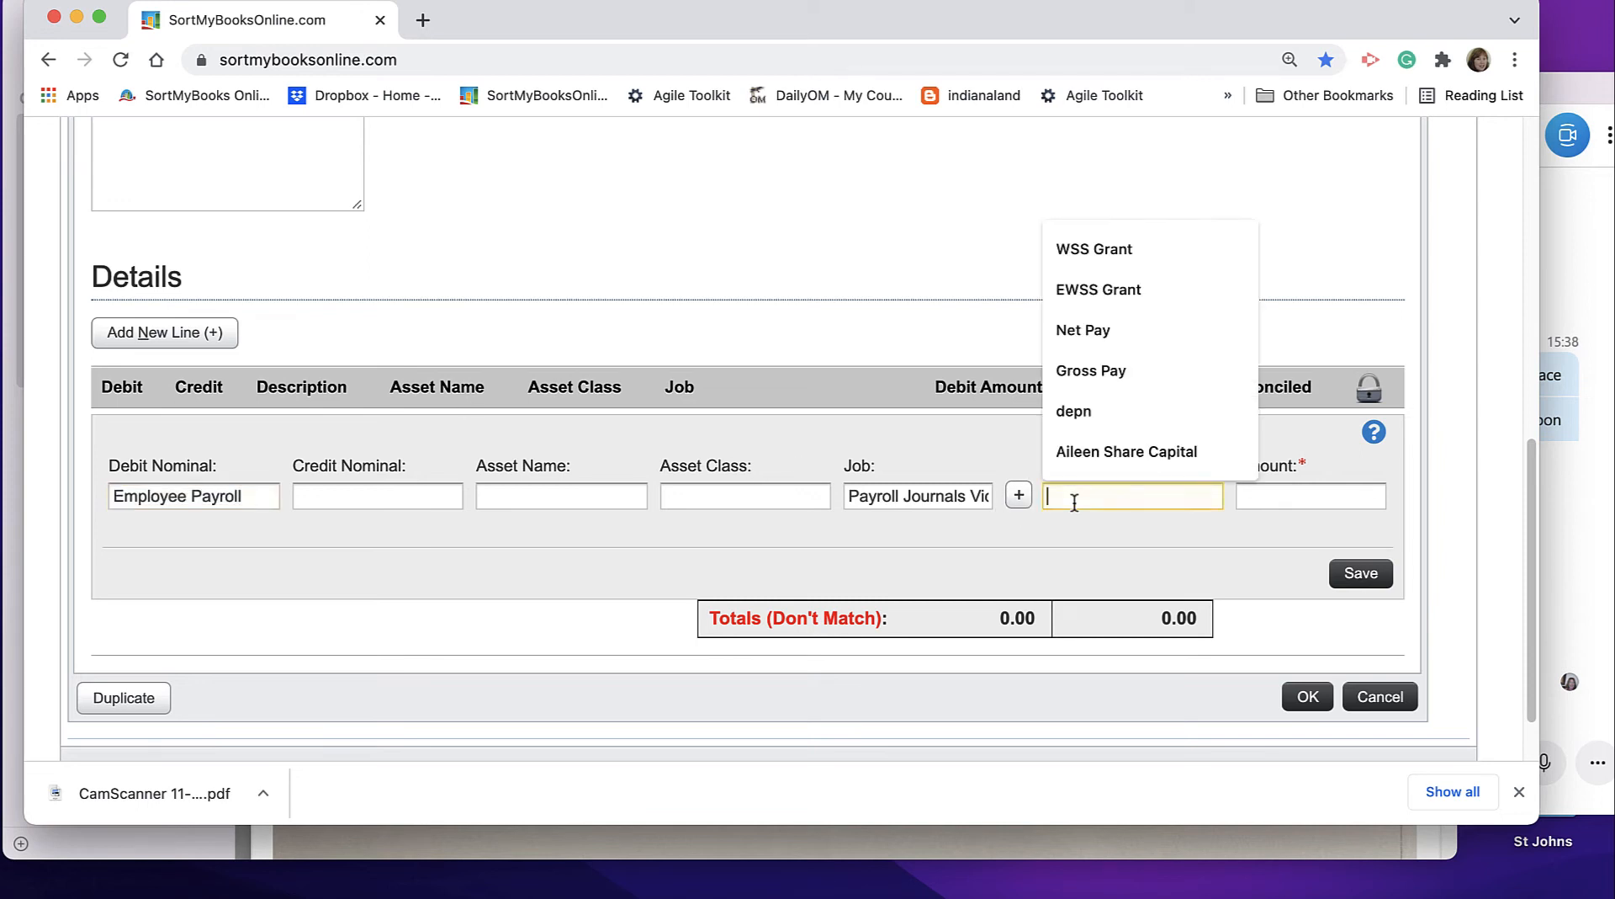
text(Gross Payr)
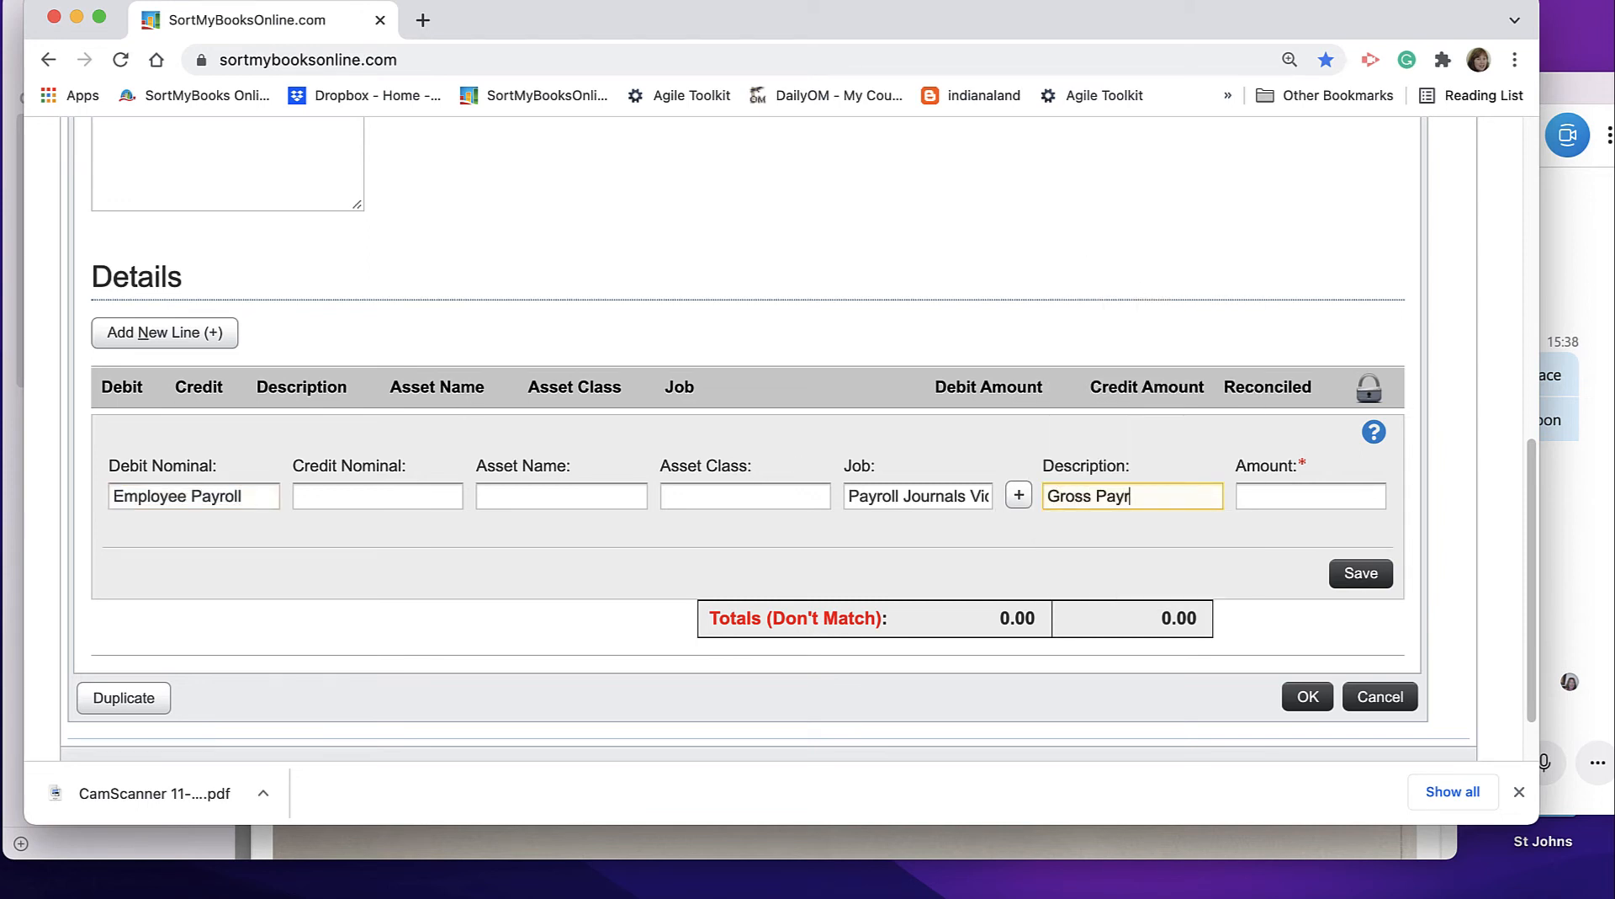
key(BackSpace)
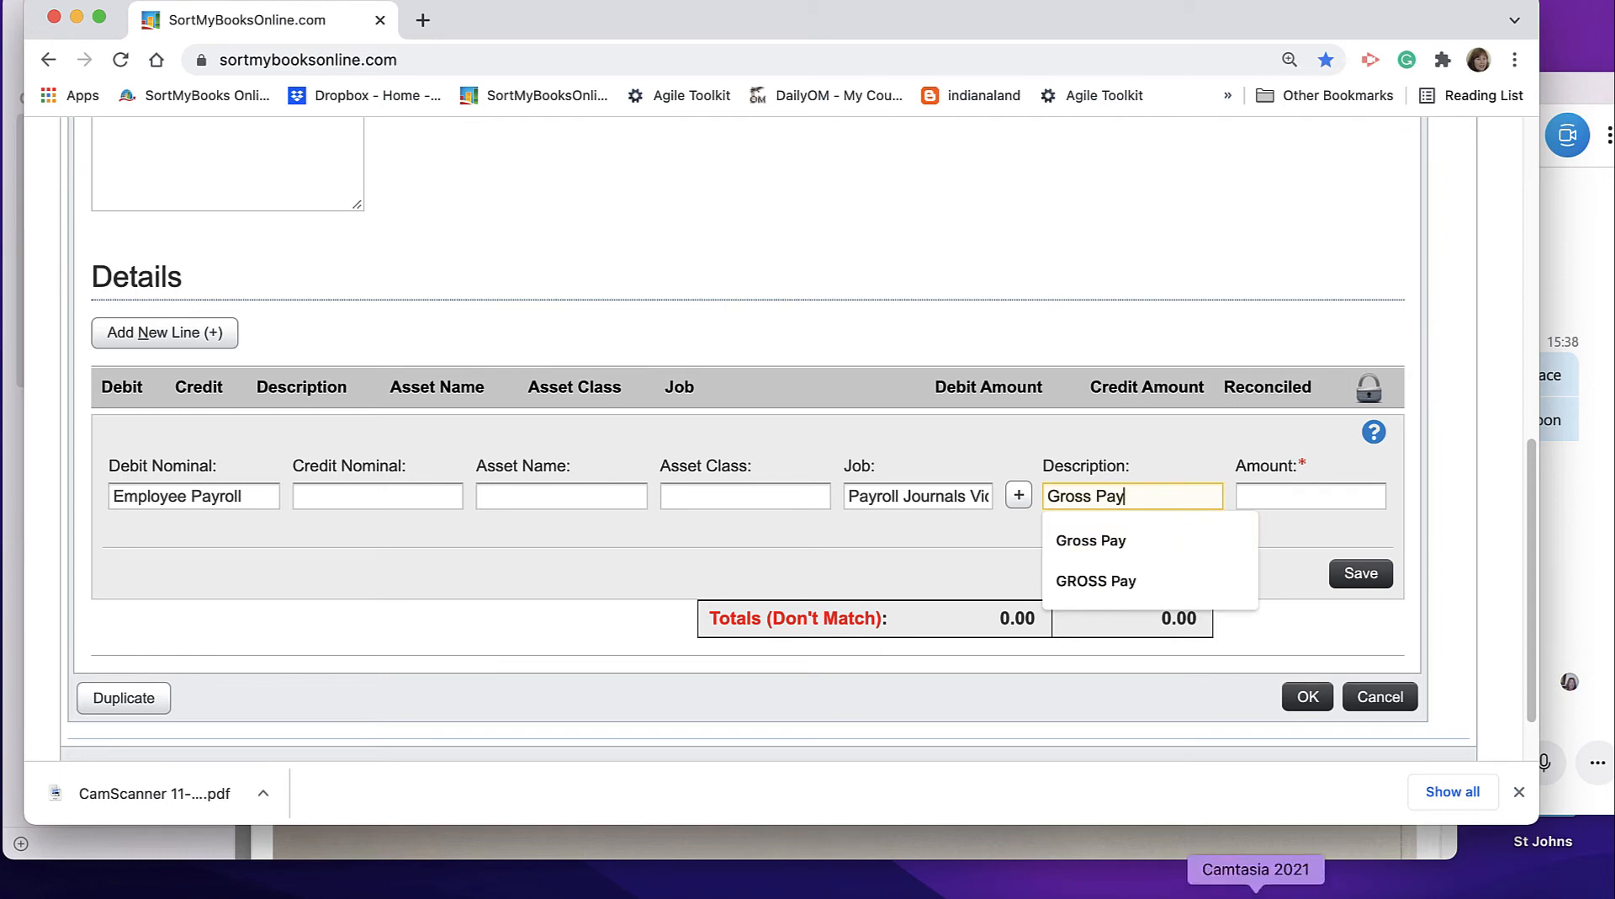
Check the gross total in the Preview report, return to Chrome, enter 9250 as the Gross Pay amount and save the line
click(1309, 897)
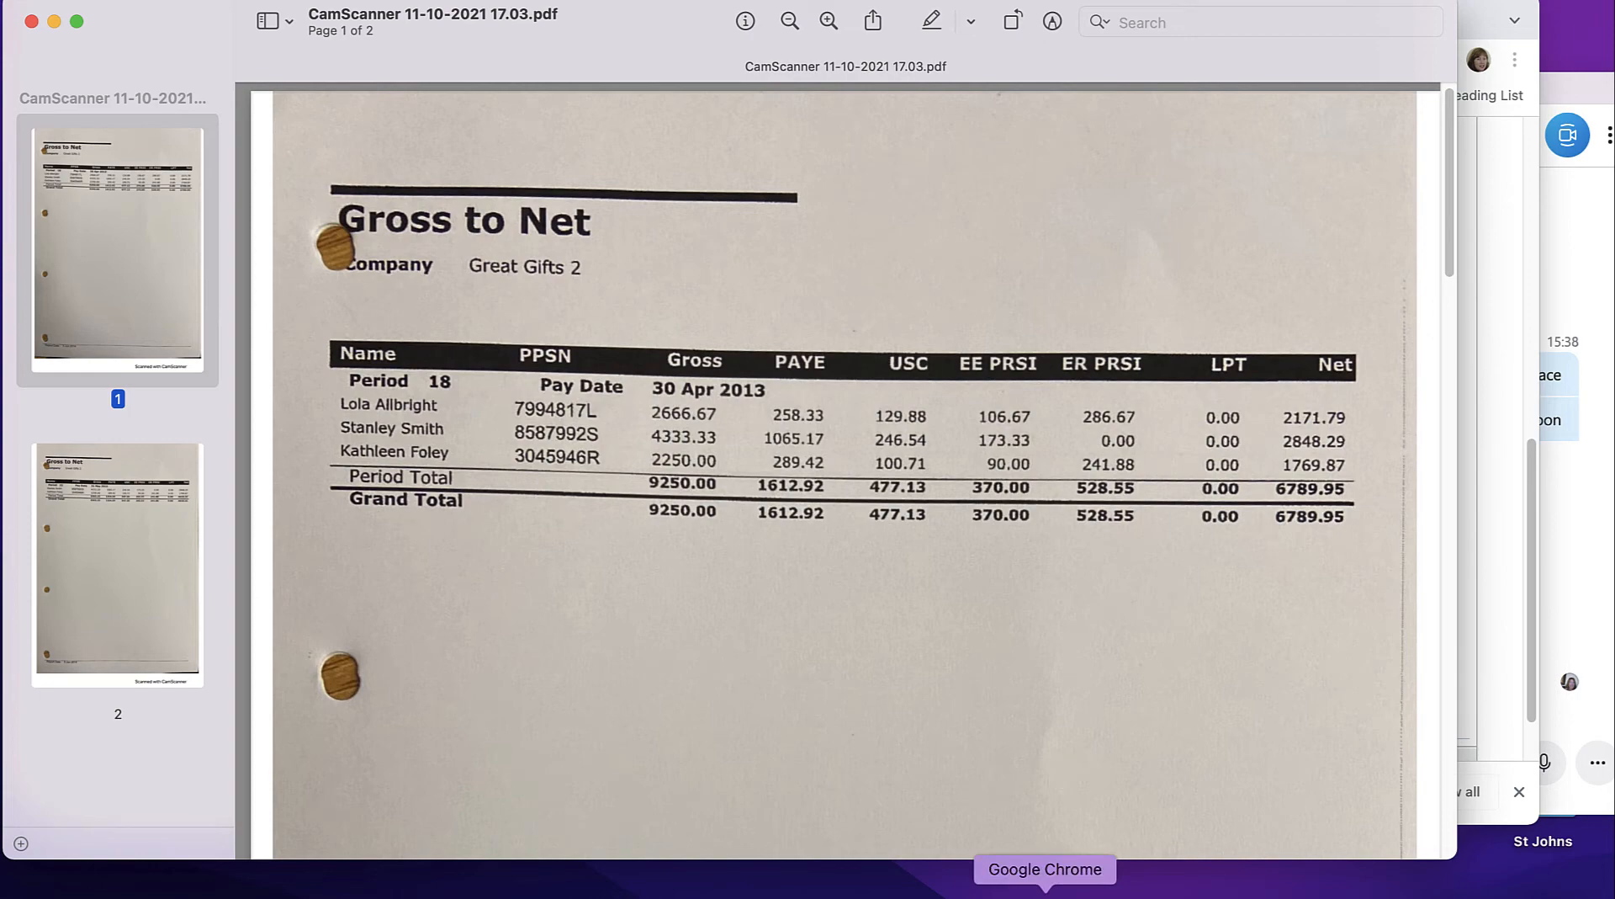
click(1045, 892)
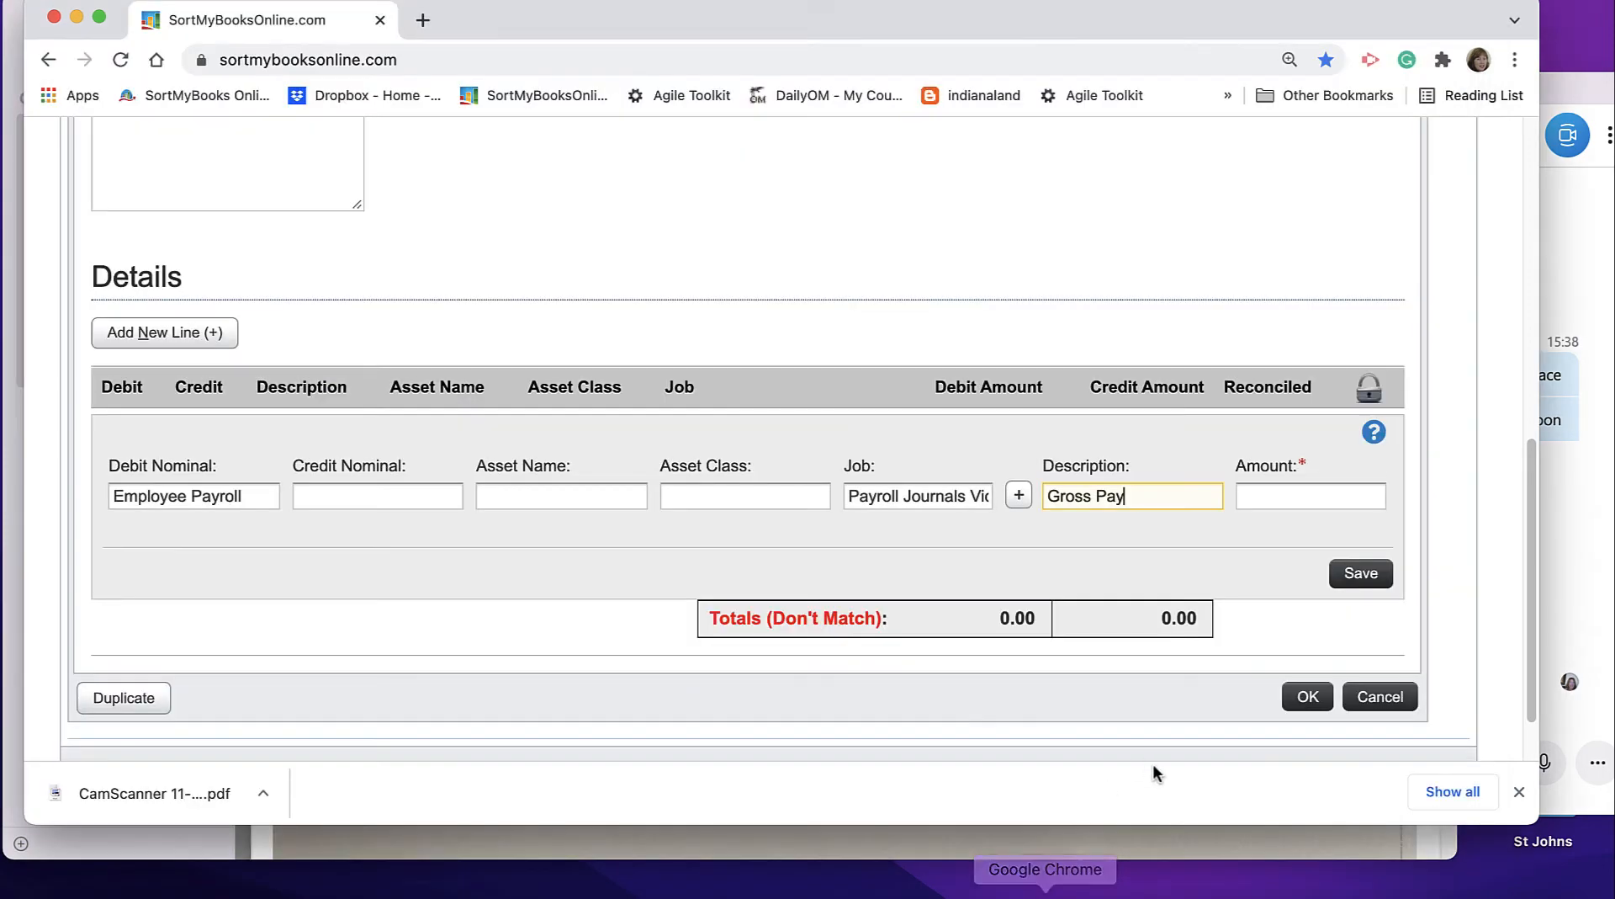
text(8)
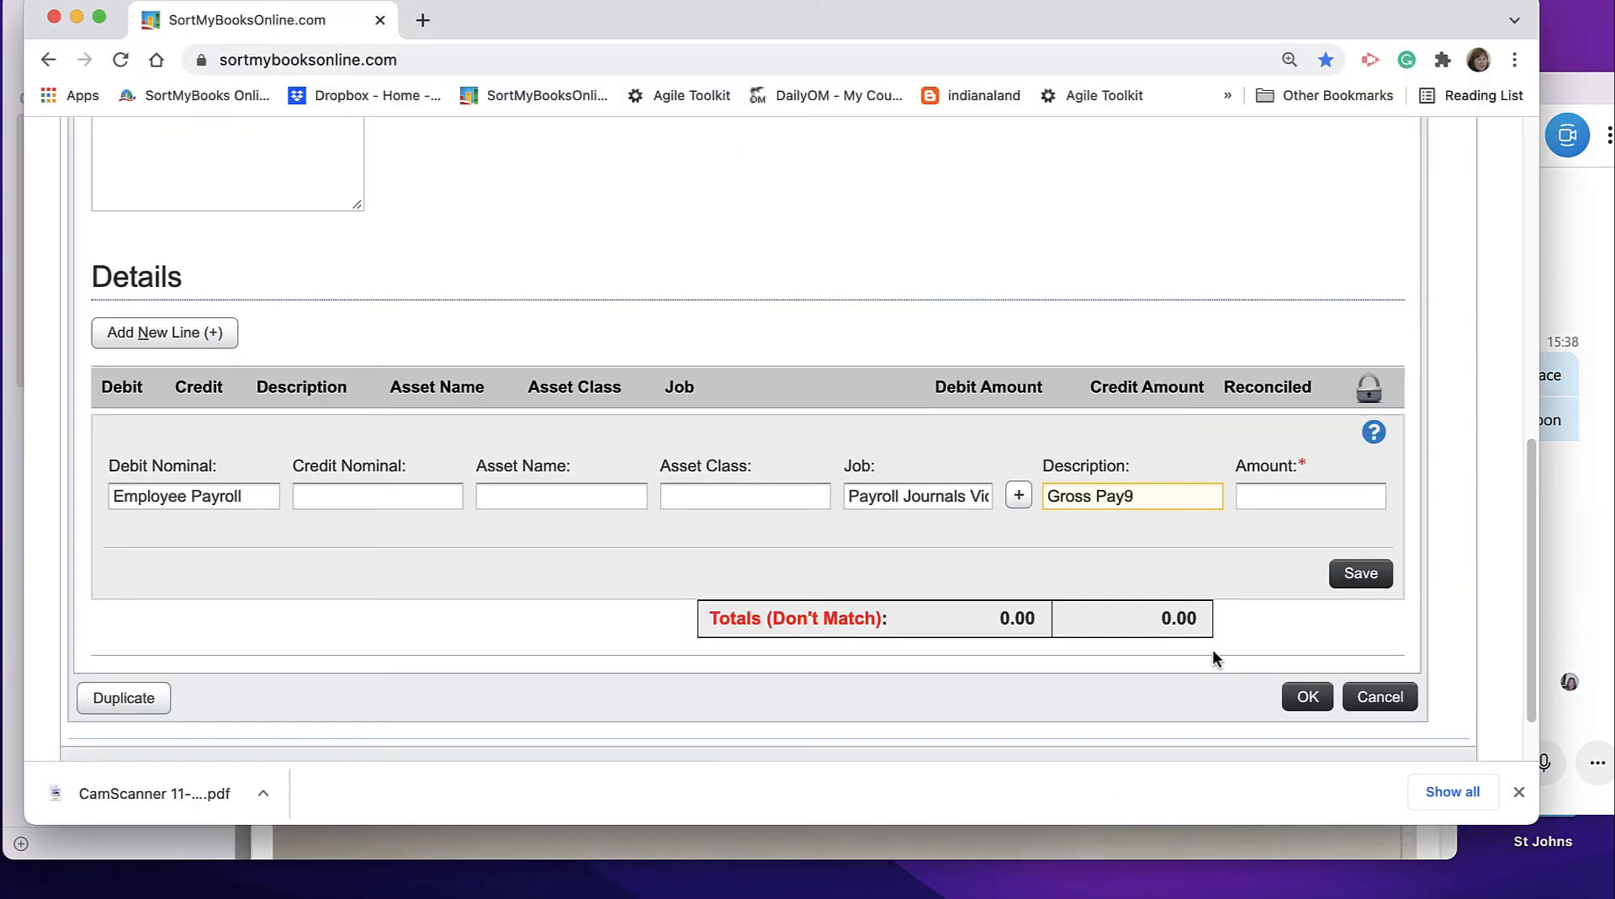
key(BackSpace)
click(1276, 496)
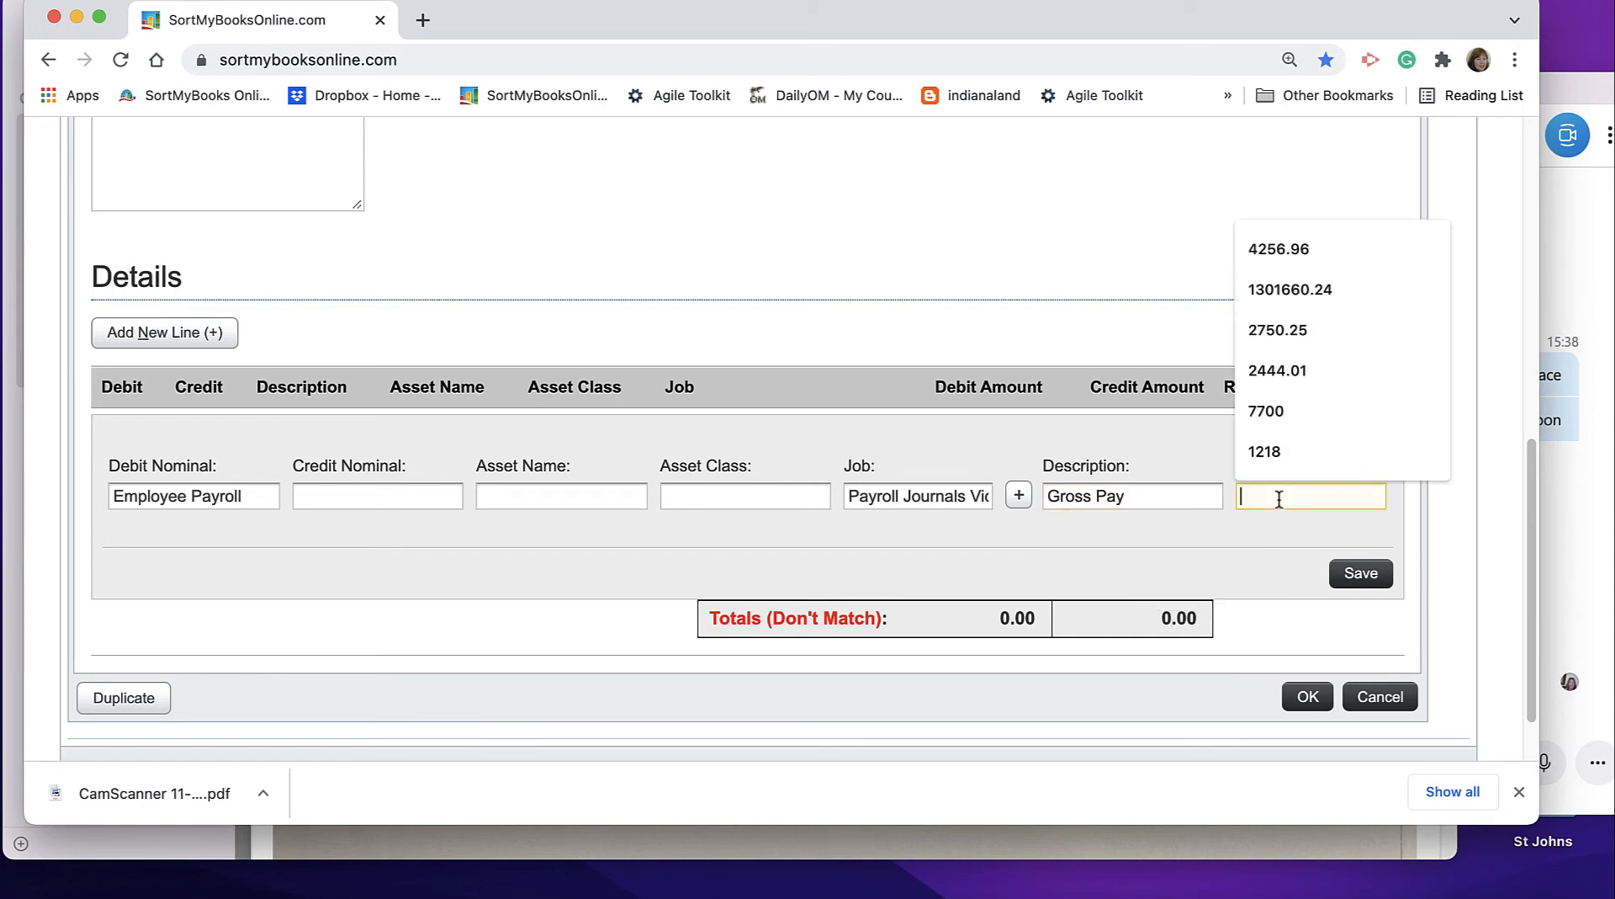
text(9250)
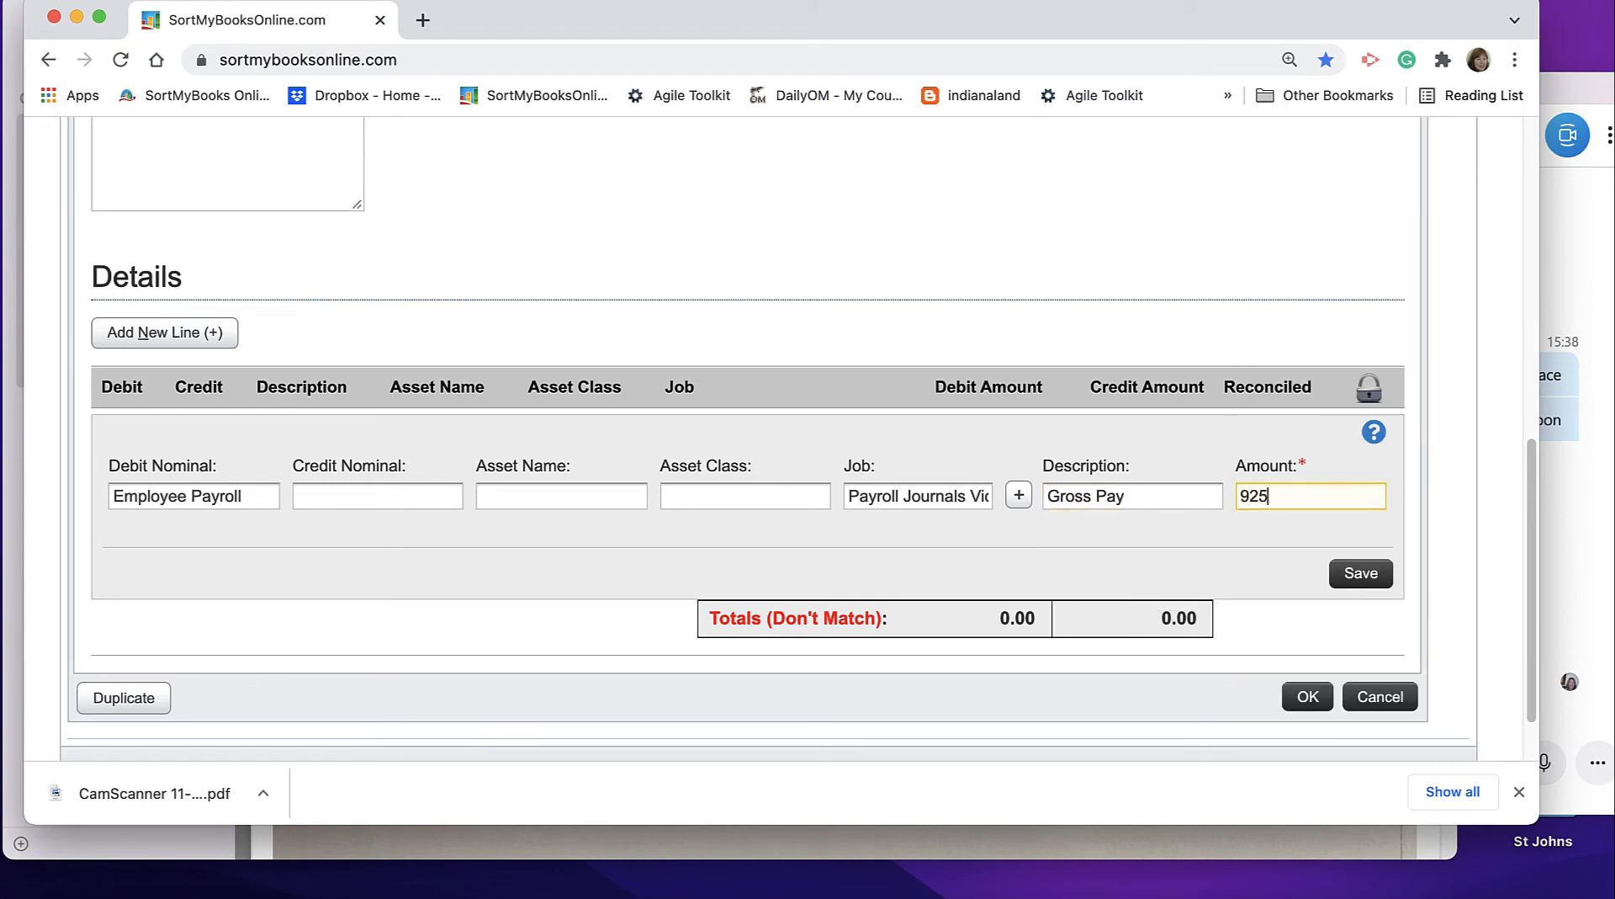
click(1341, 575)
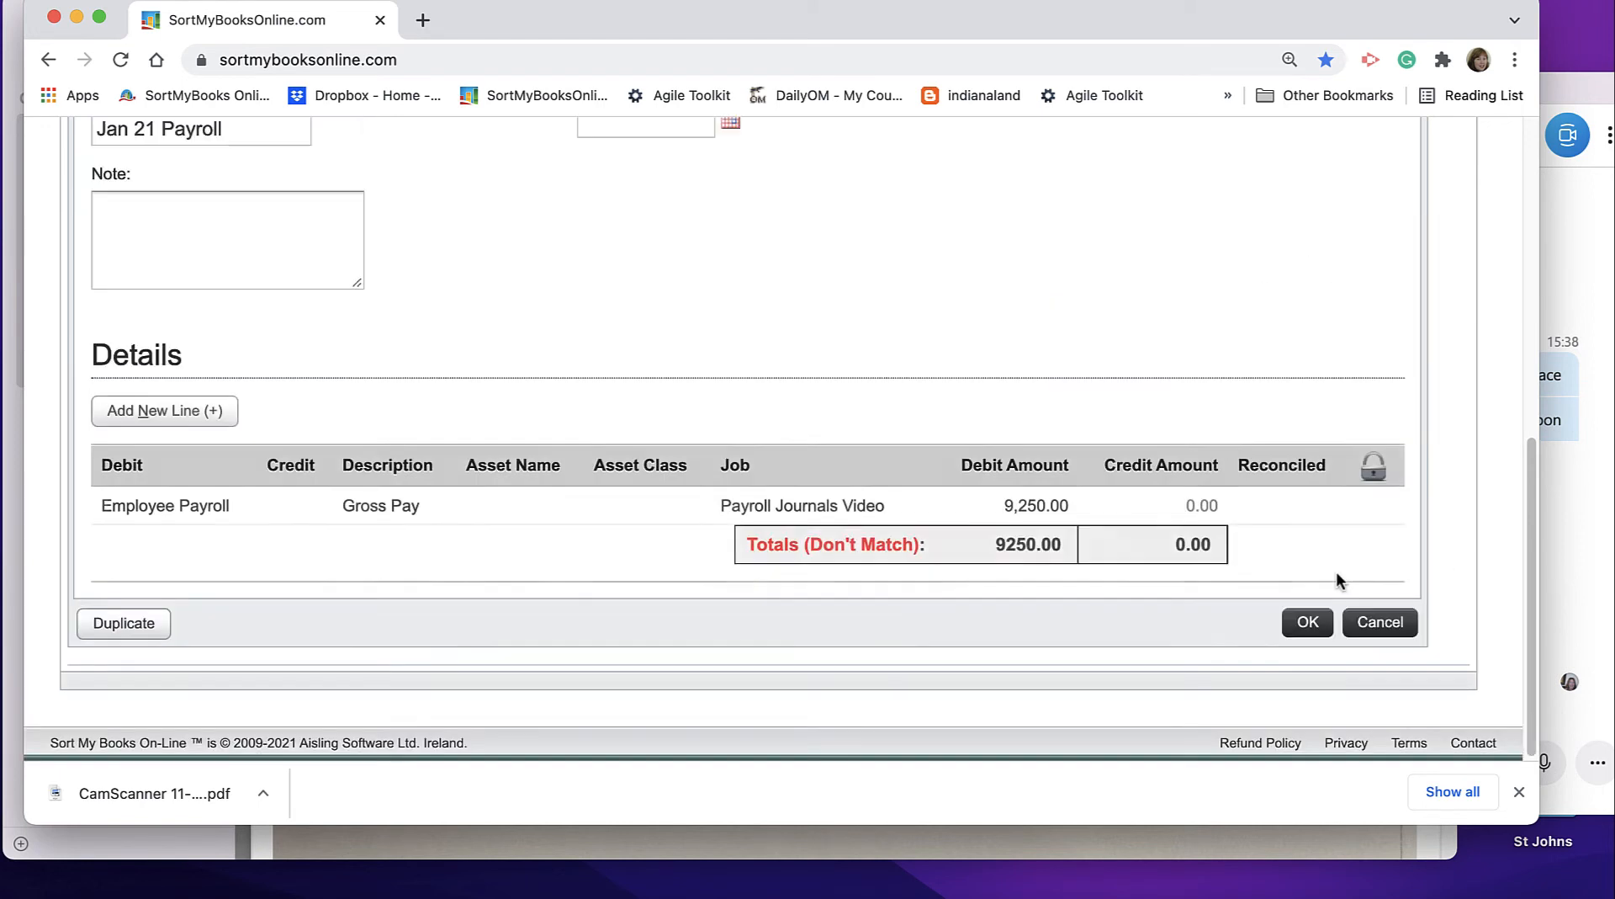
Add another journal detail line with debit nominal Employer's PRSI. and the description "ER PRSI"
click(162, 412)
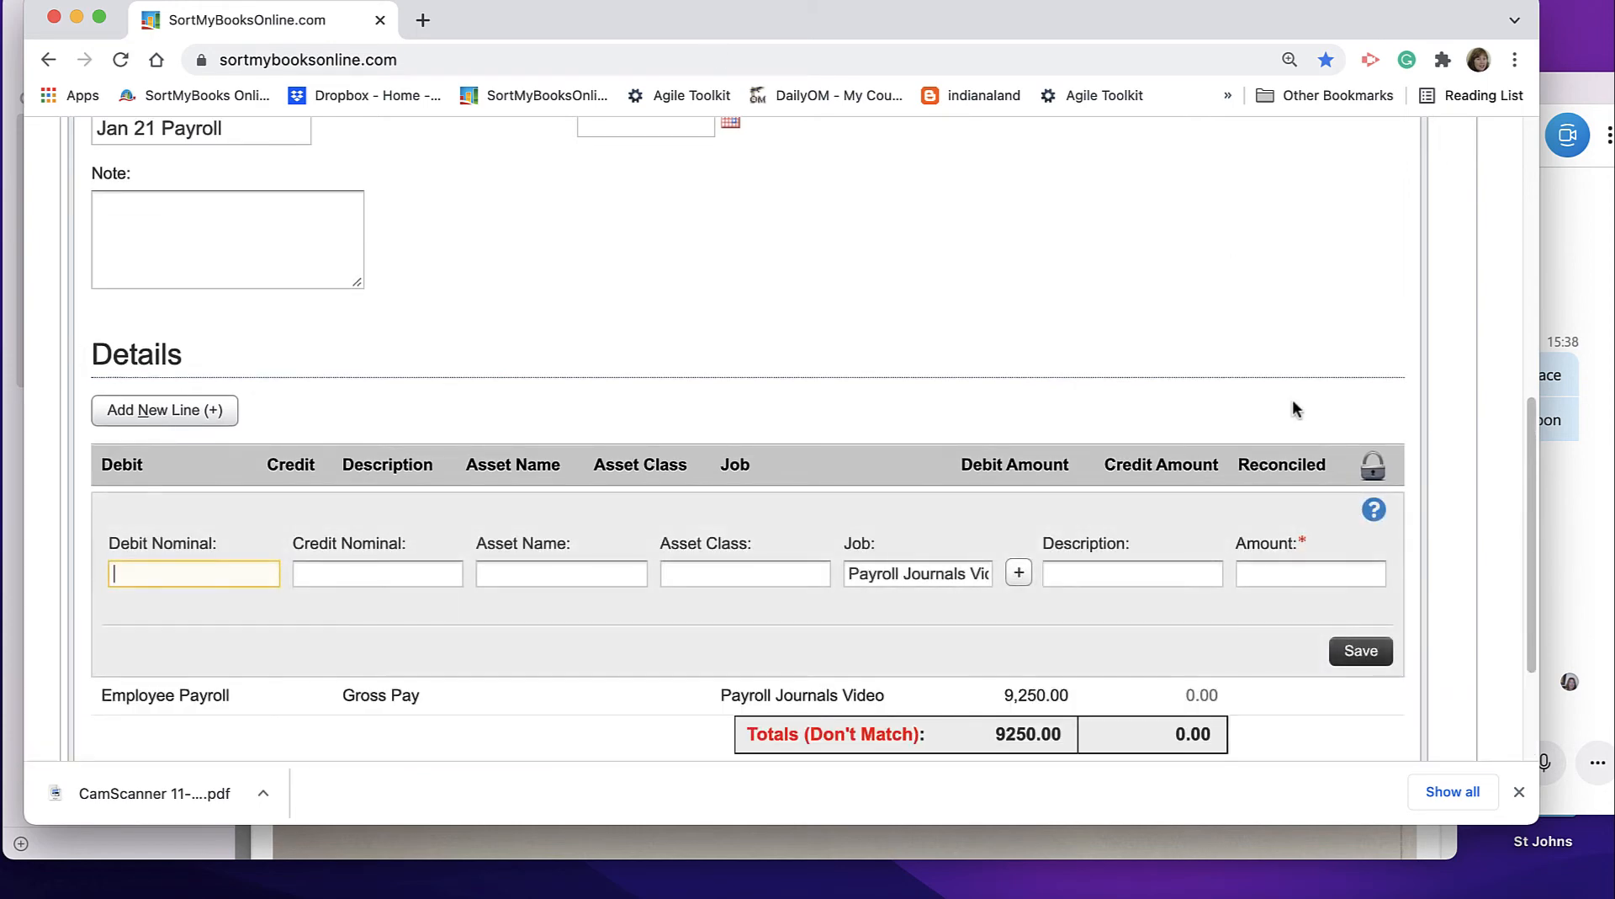
text(empl)
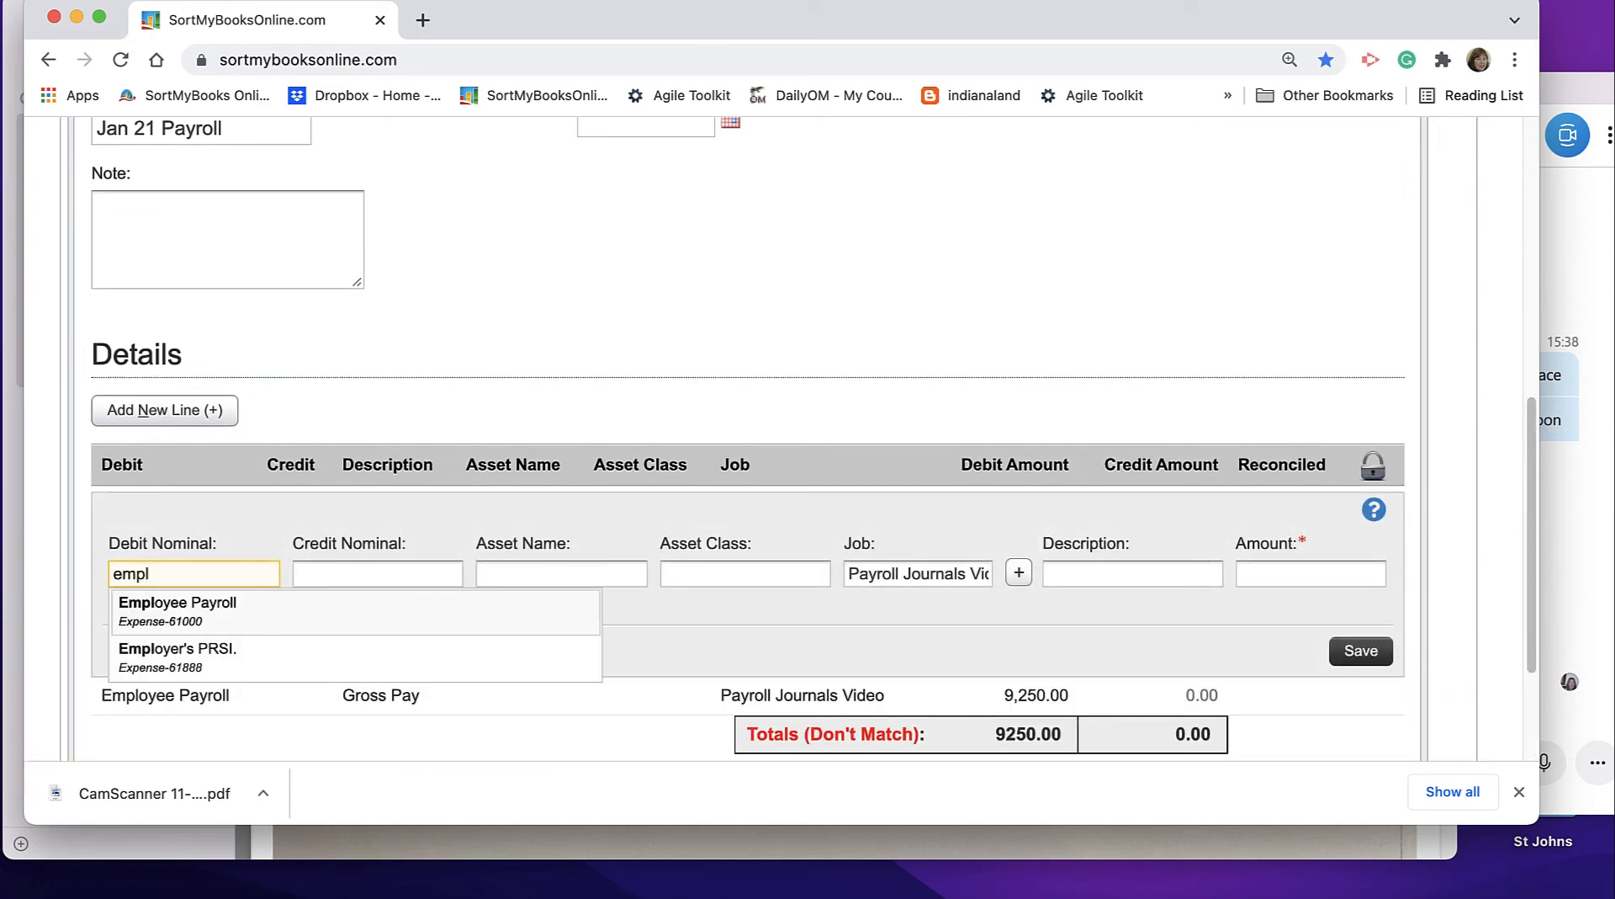
key(Return)
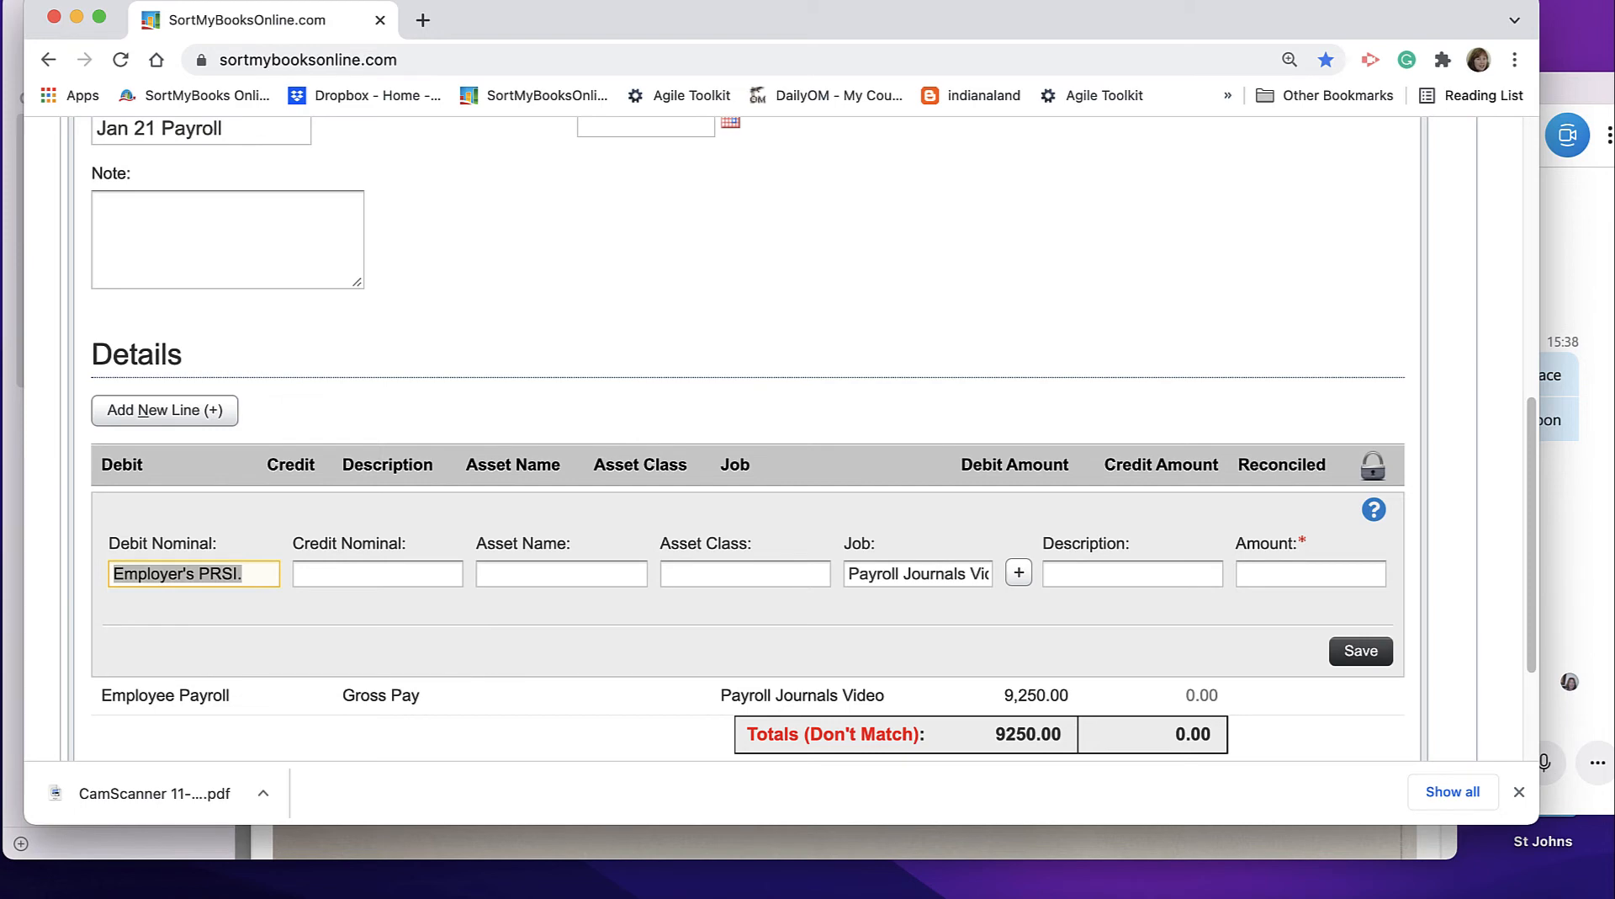
key(Tab)
key(Tab)
key(Tab)
key(Tab)
key(Tab)
key(Tab)
text(ER)
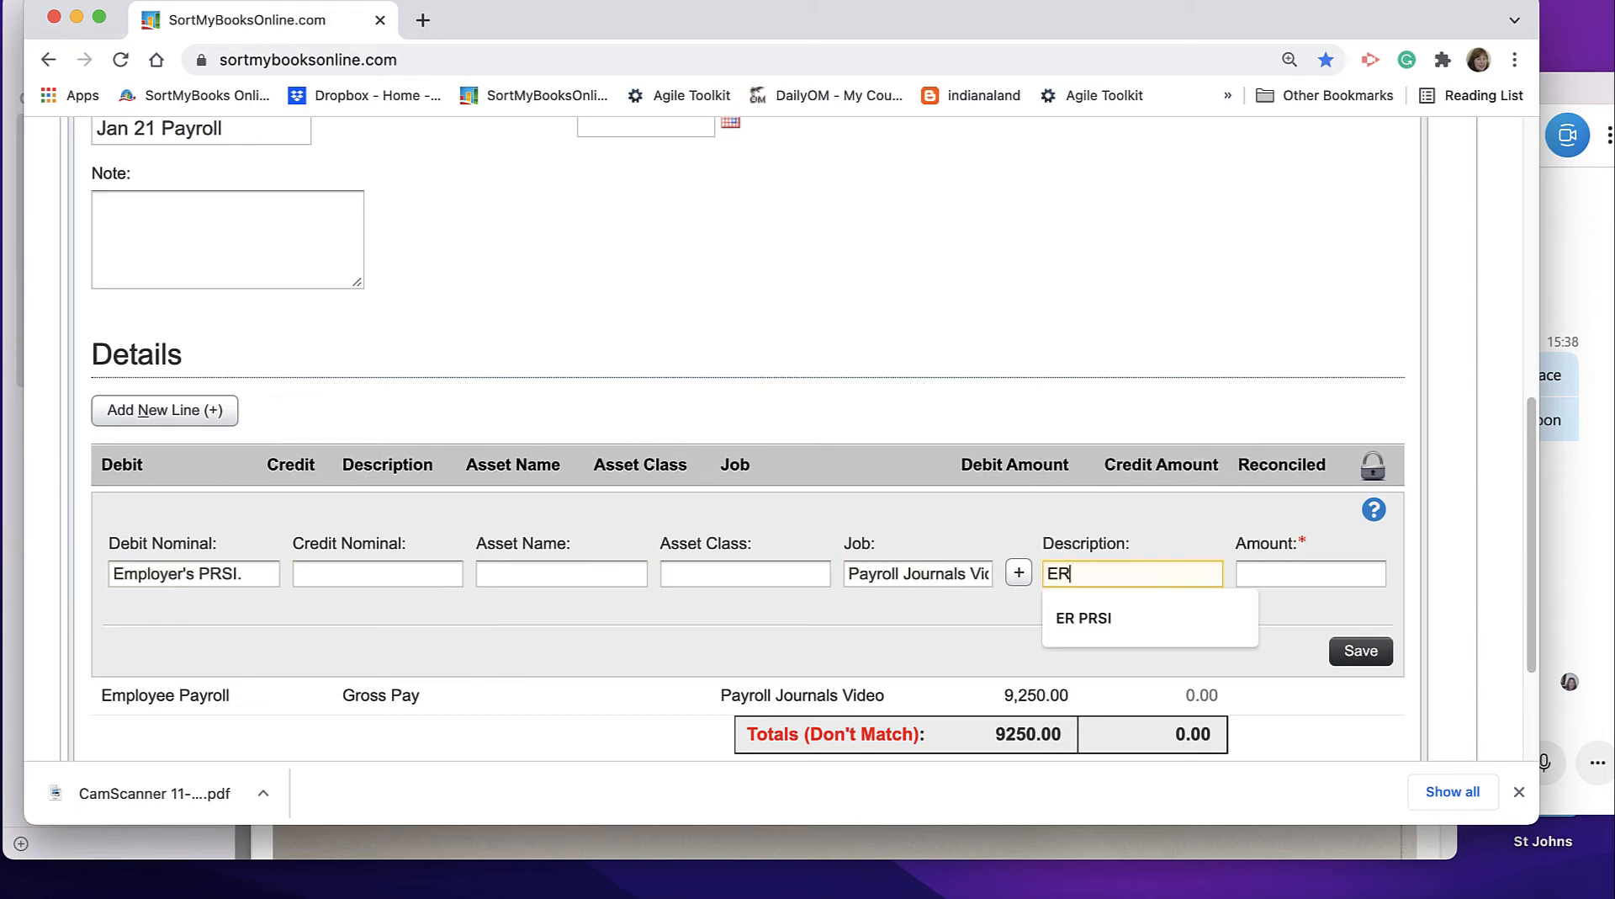
key(Down)
key(Tab)
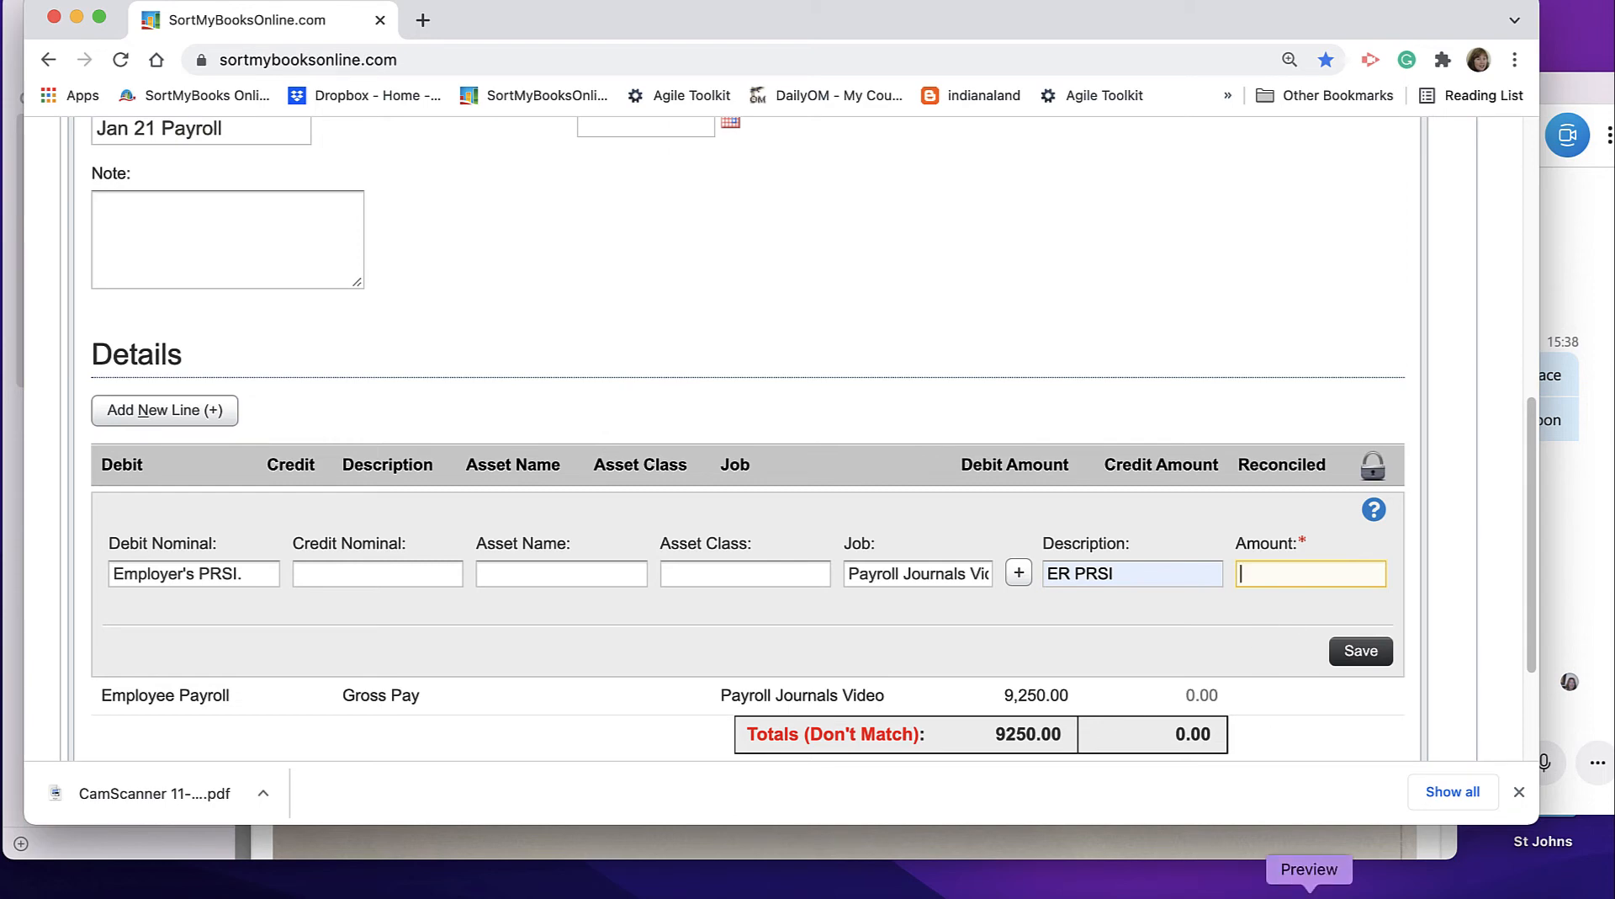
Check the ER PRSI total in the Preview report, return to Chrome, enter 528.55 as the line's amount and save it
click(1309, 890)
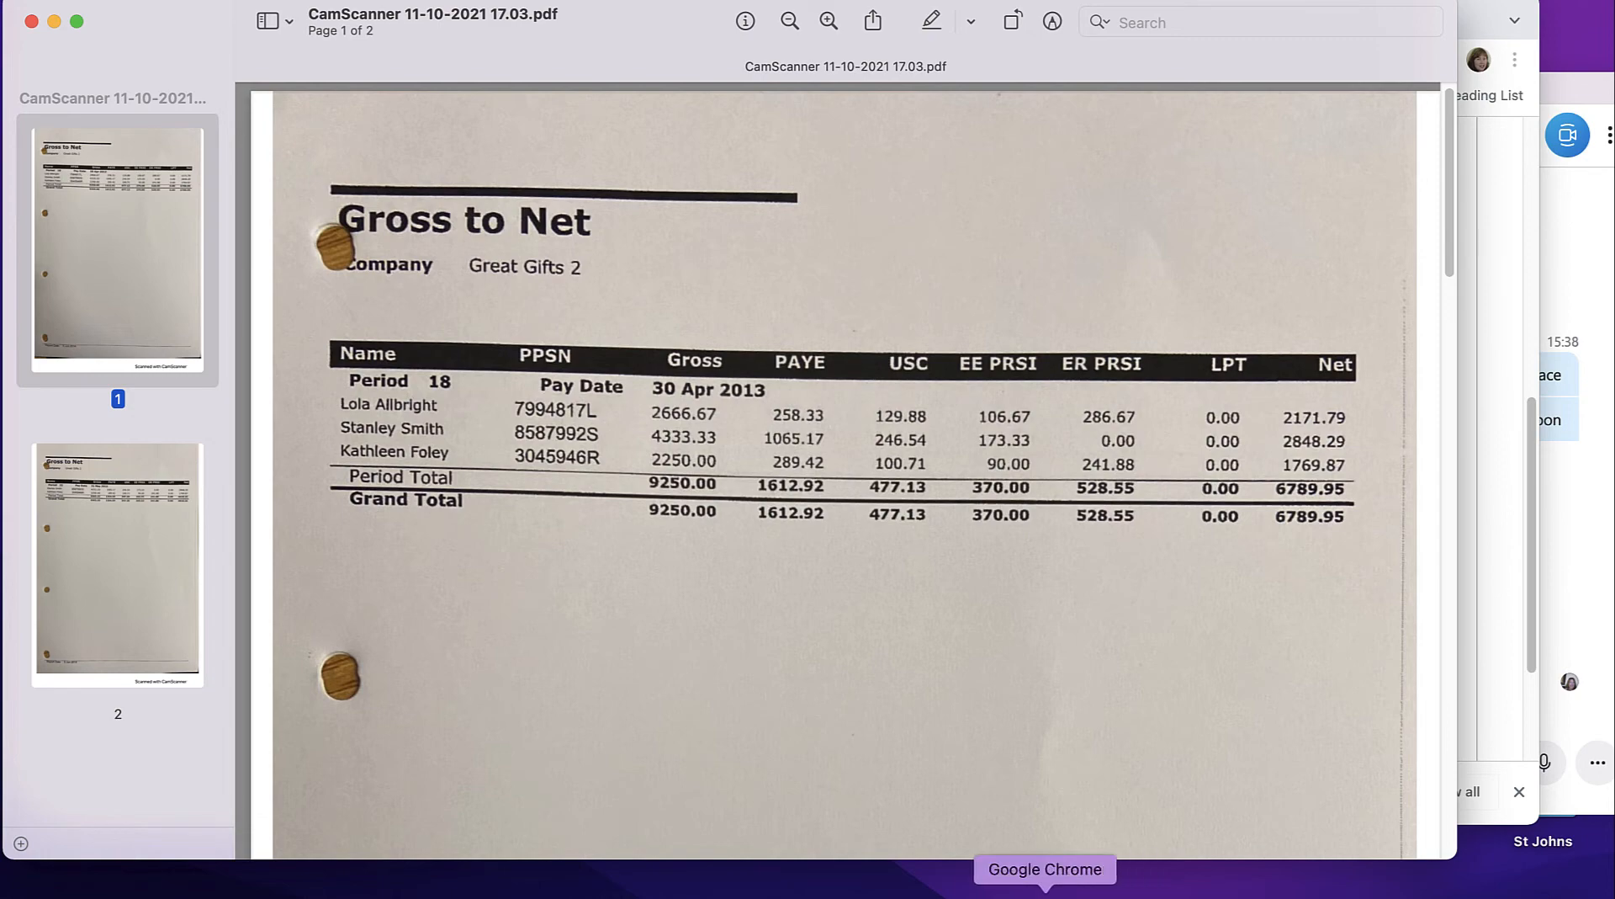
click(1045, 890)
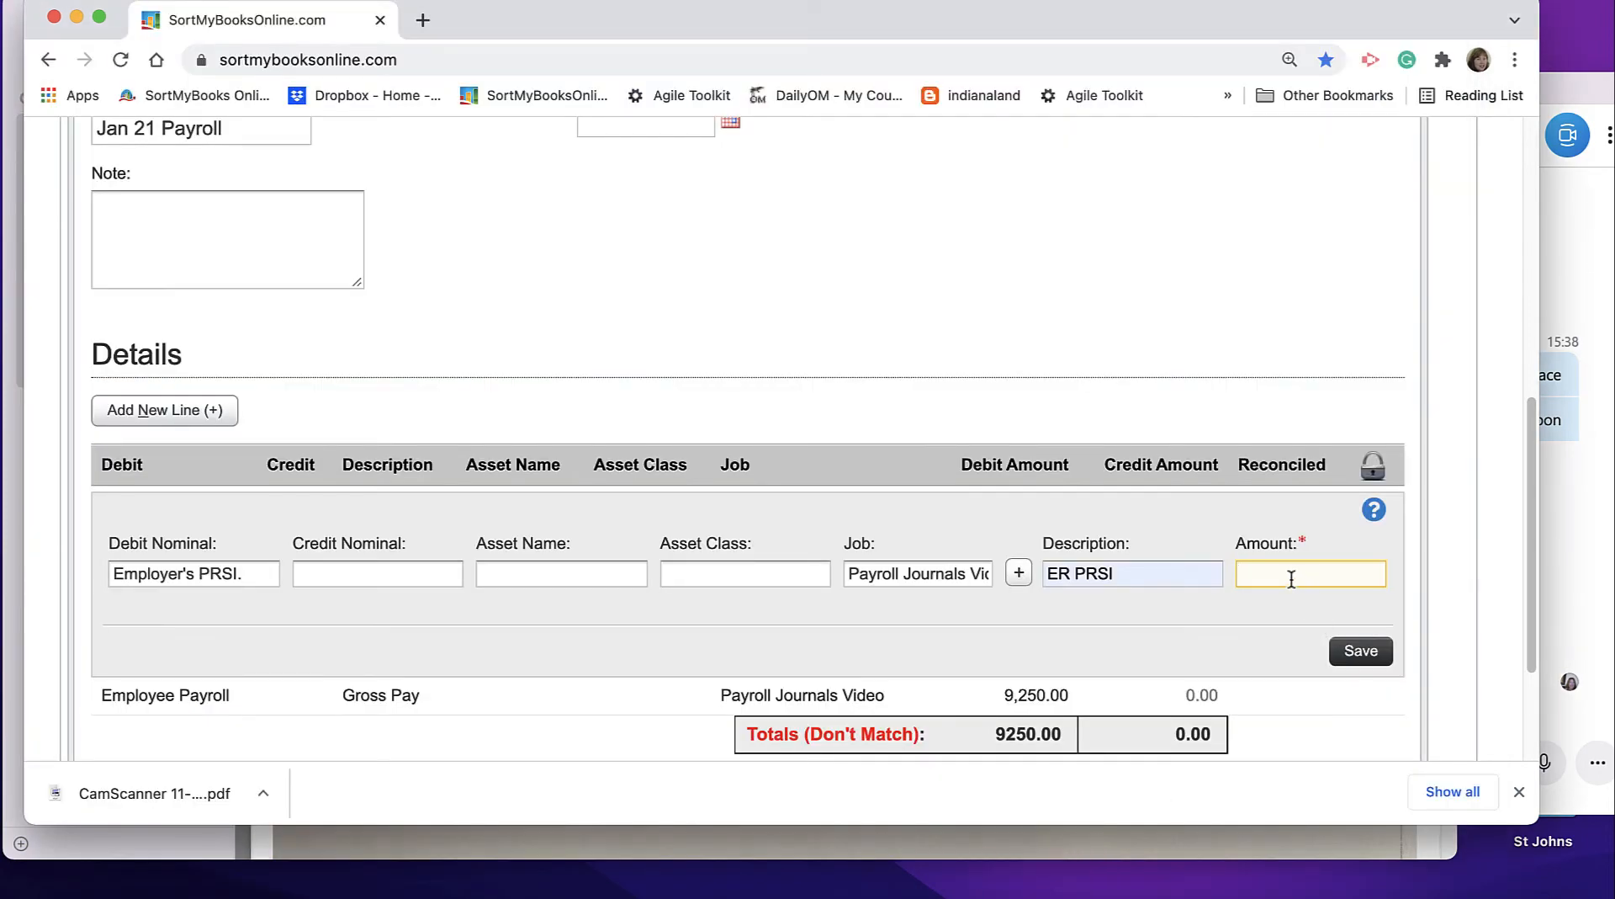
text(528.55)
click(1356, 654)
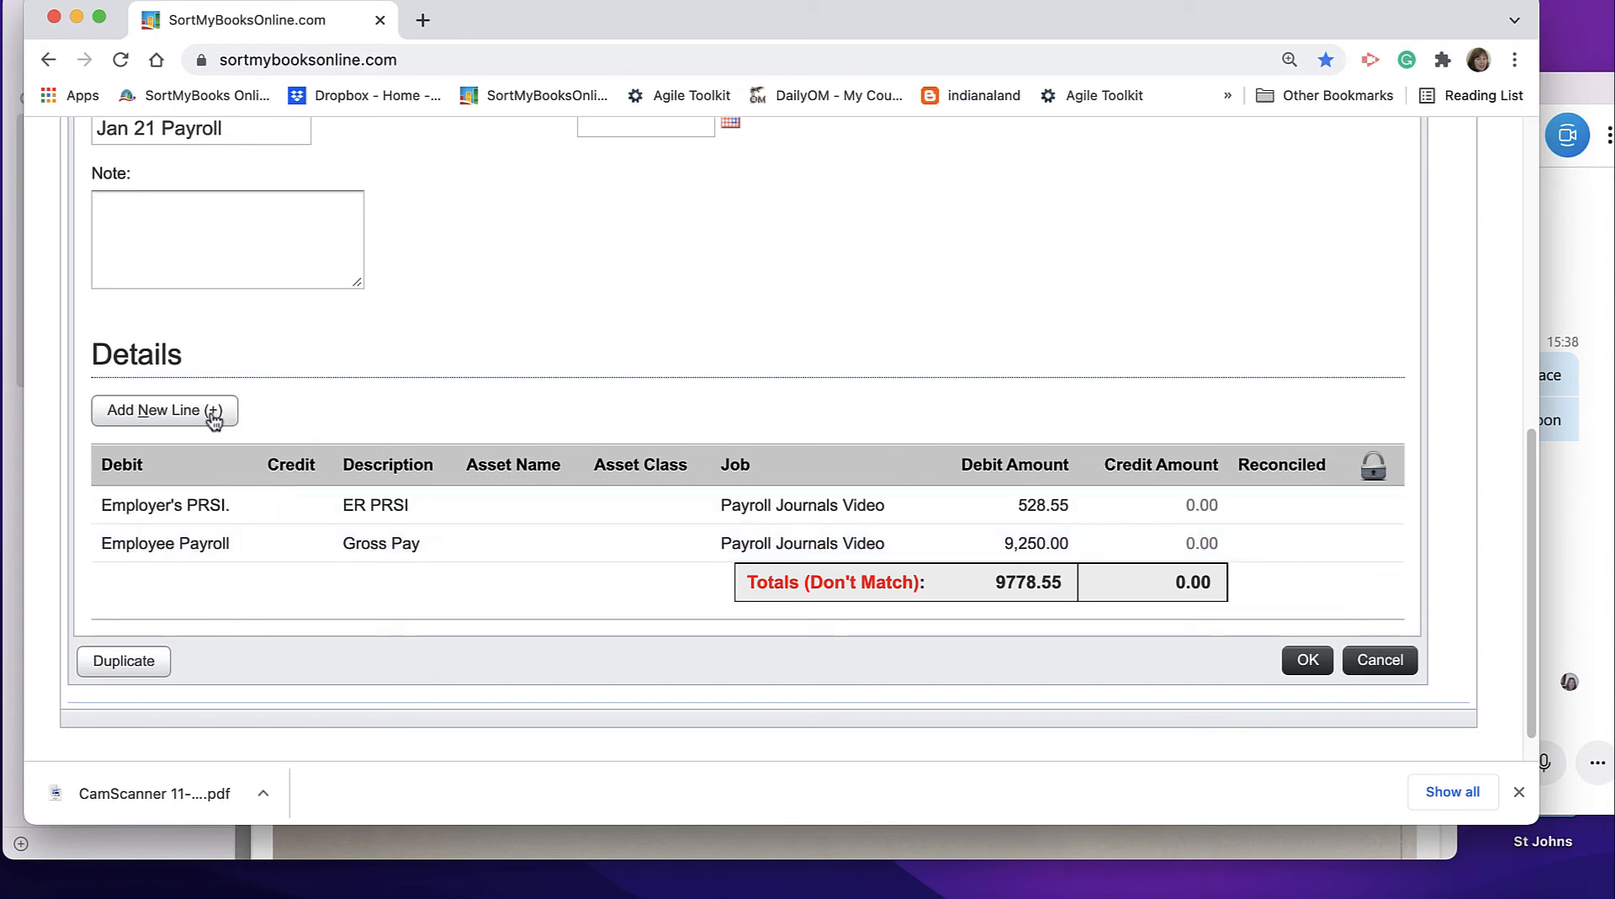
Add a journal detail line with credit nominal Payroll:Wages Control and the description "Net Pay"
click(165, 410)
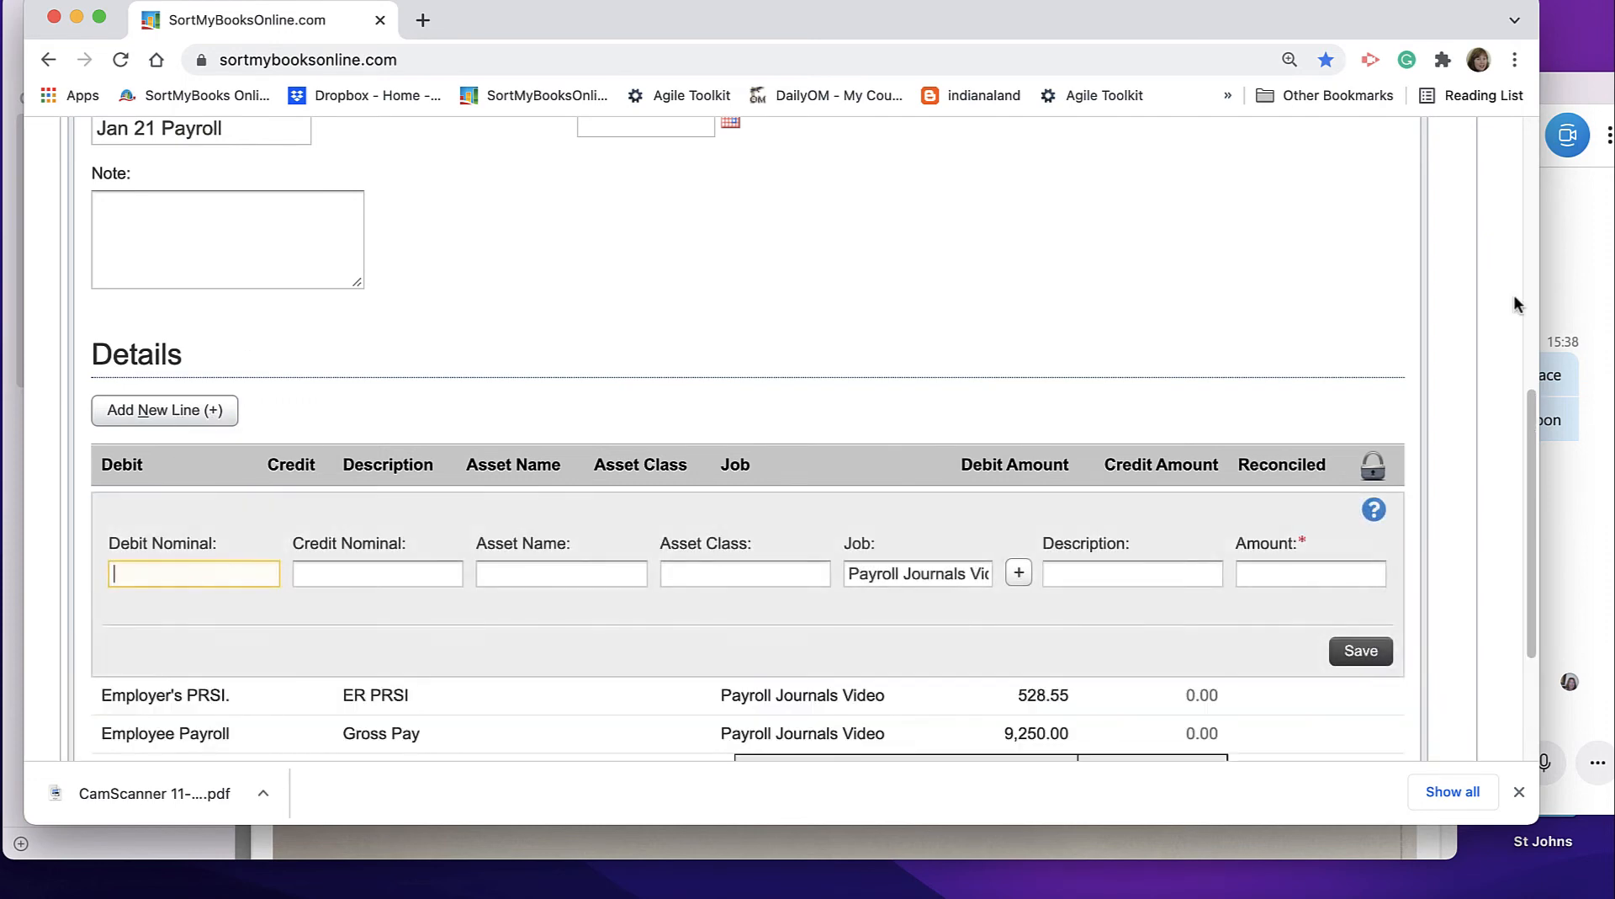
drag(1528, 392, 1528, 462)
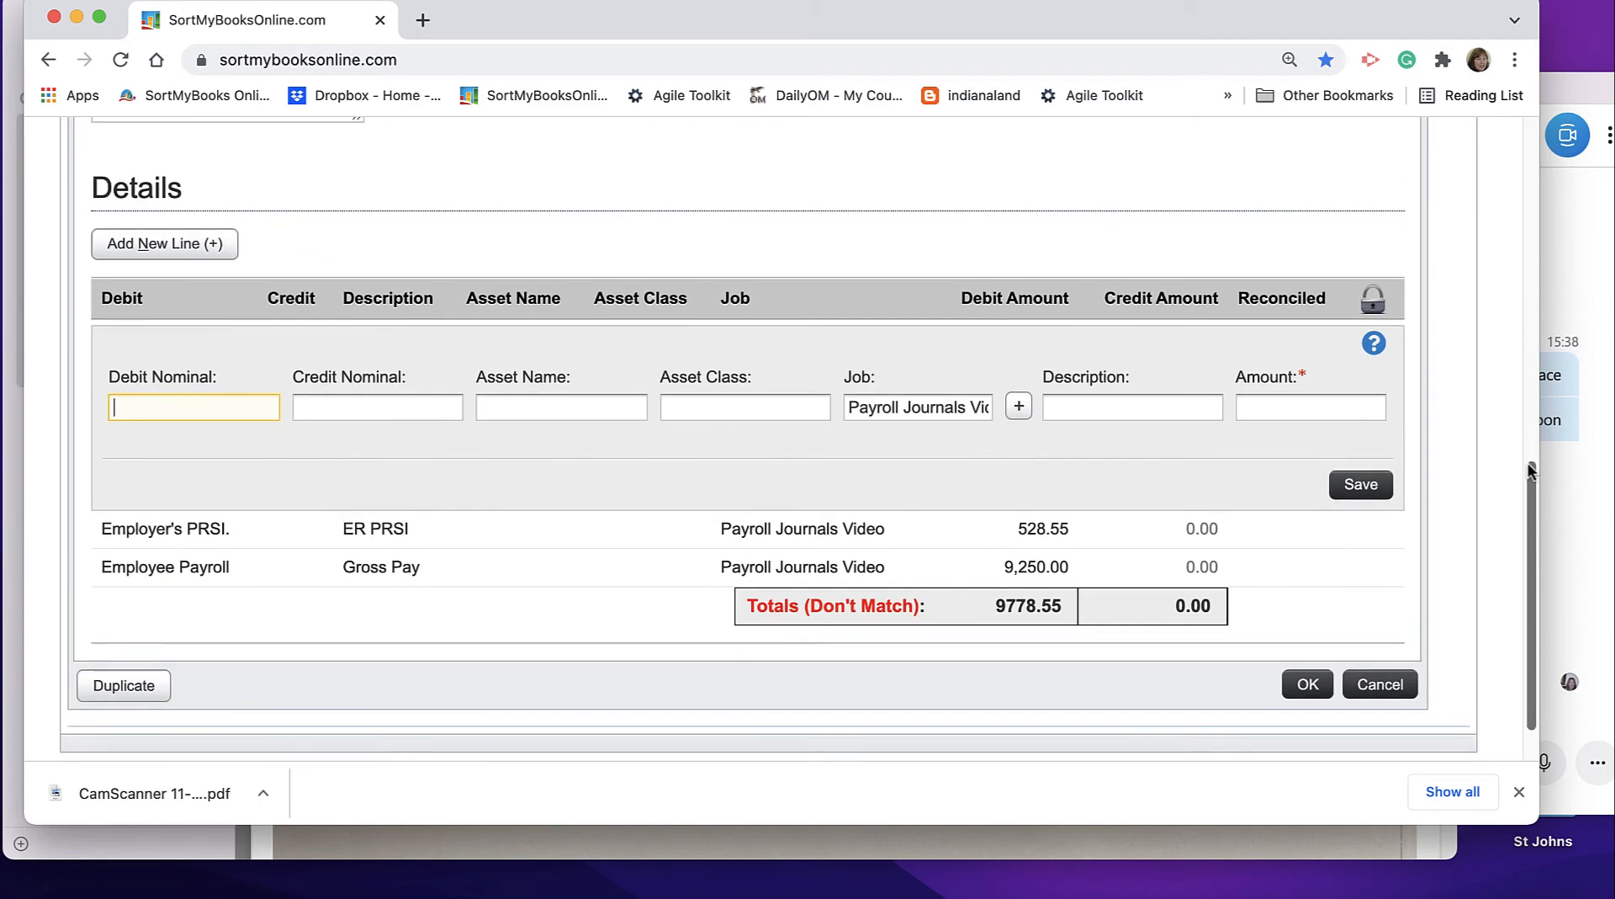
key(Tab)
text(wages)
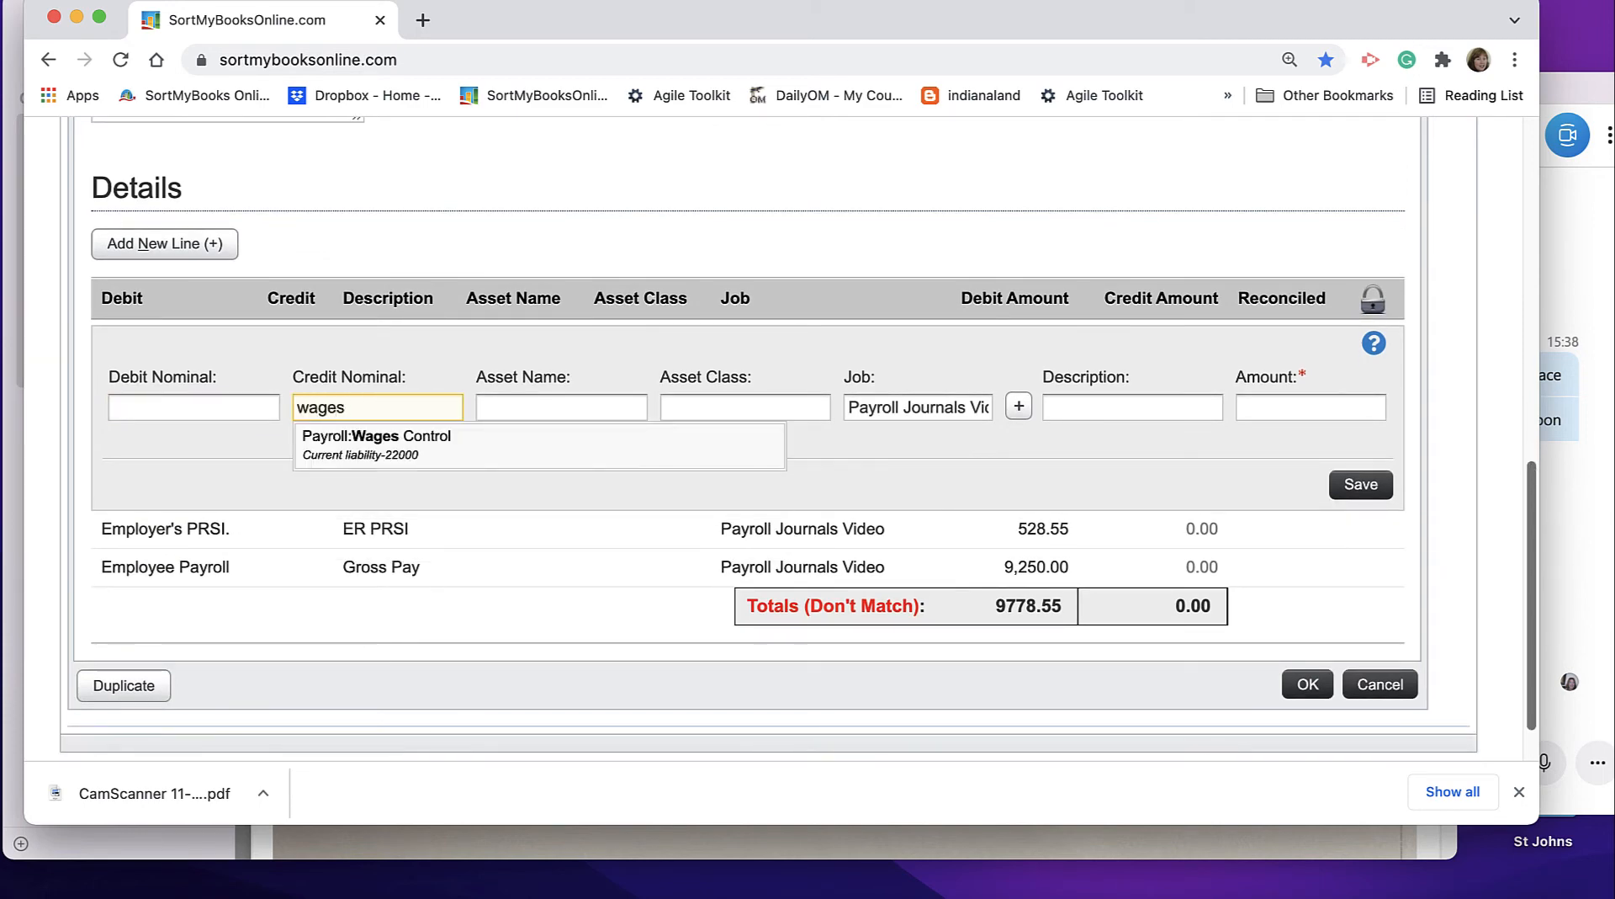
key(Return)
key(Tab)
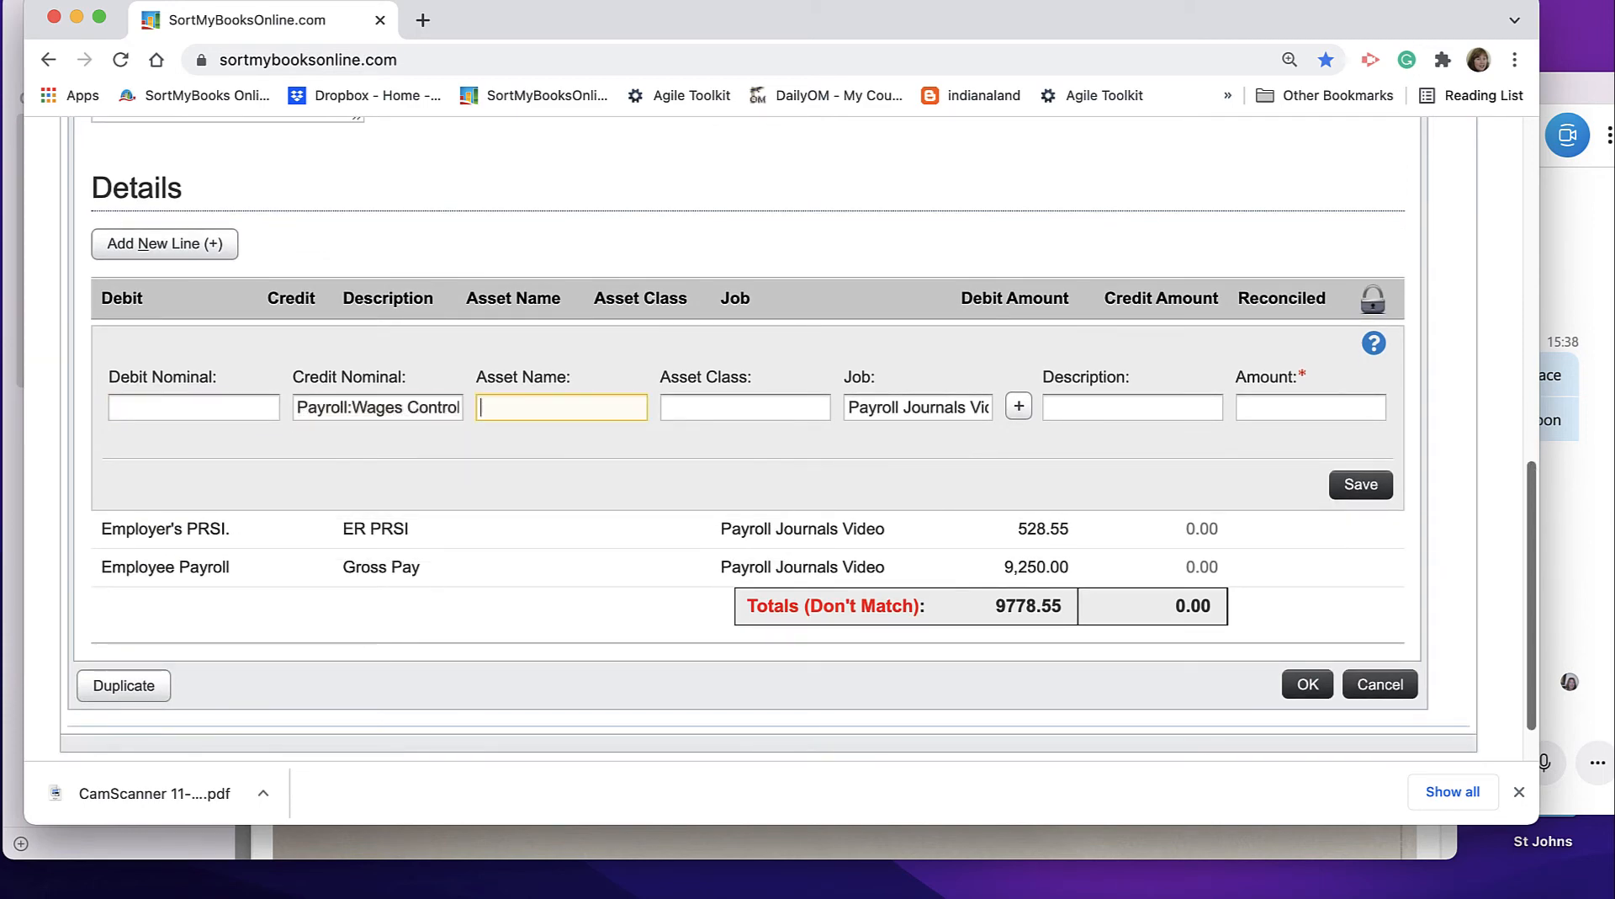
key(Tab)
key(Tab)
key(Tab)
text(Net P)
key(Return)
key(Tab)
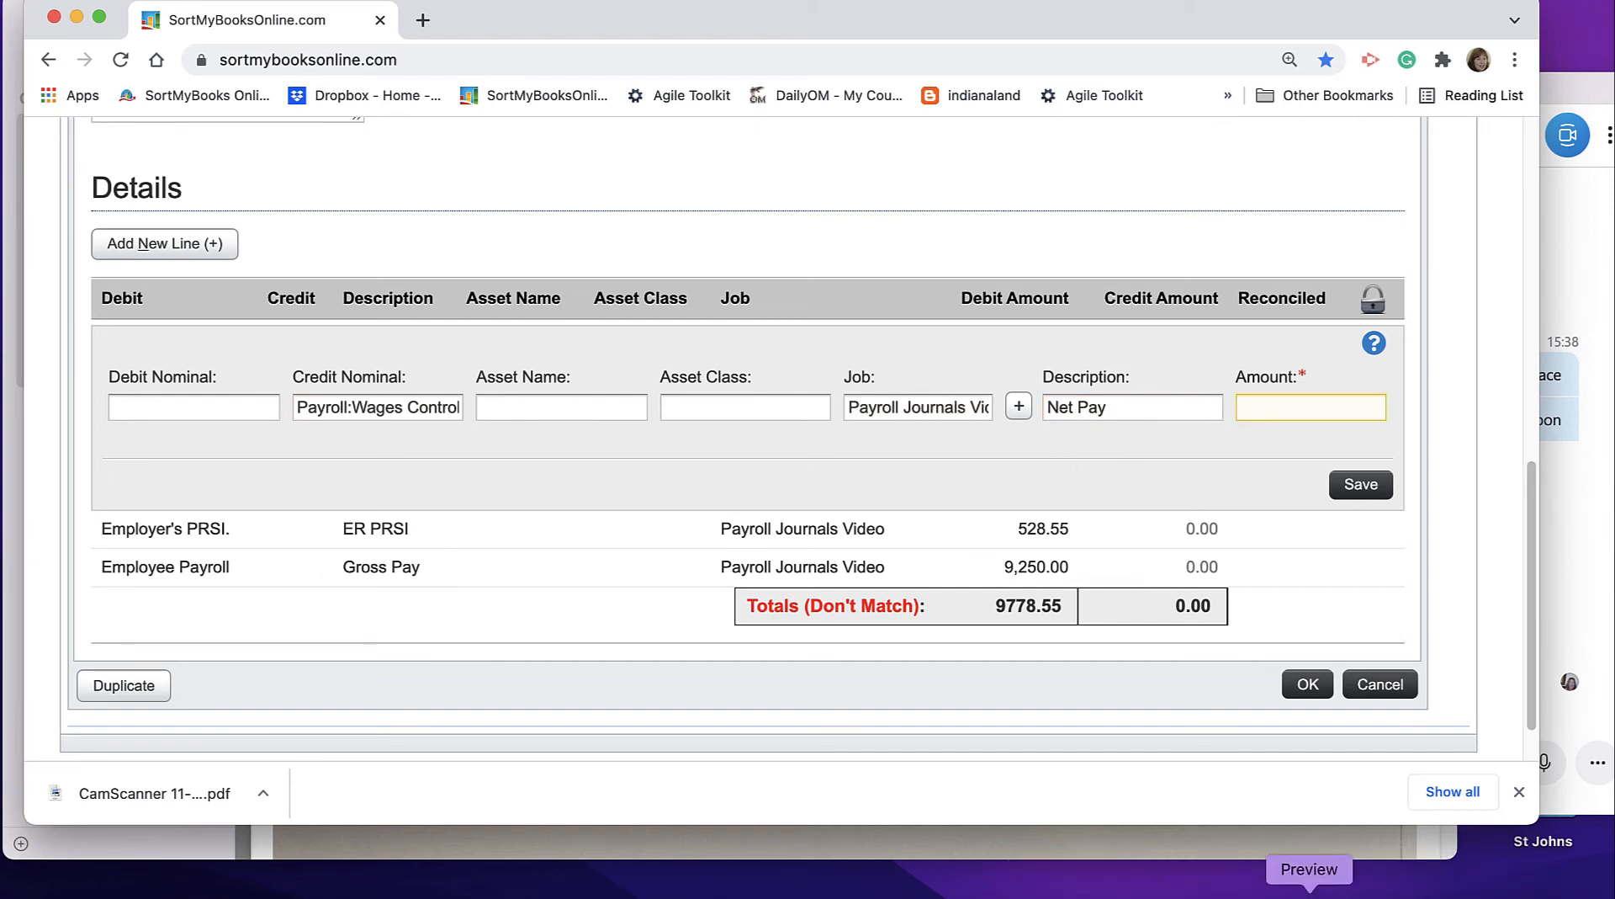
Check the net total in the Preview report, return to Chrome, enter 6789.95 as the Net Pay amount and save the line
click(1309, 890)
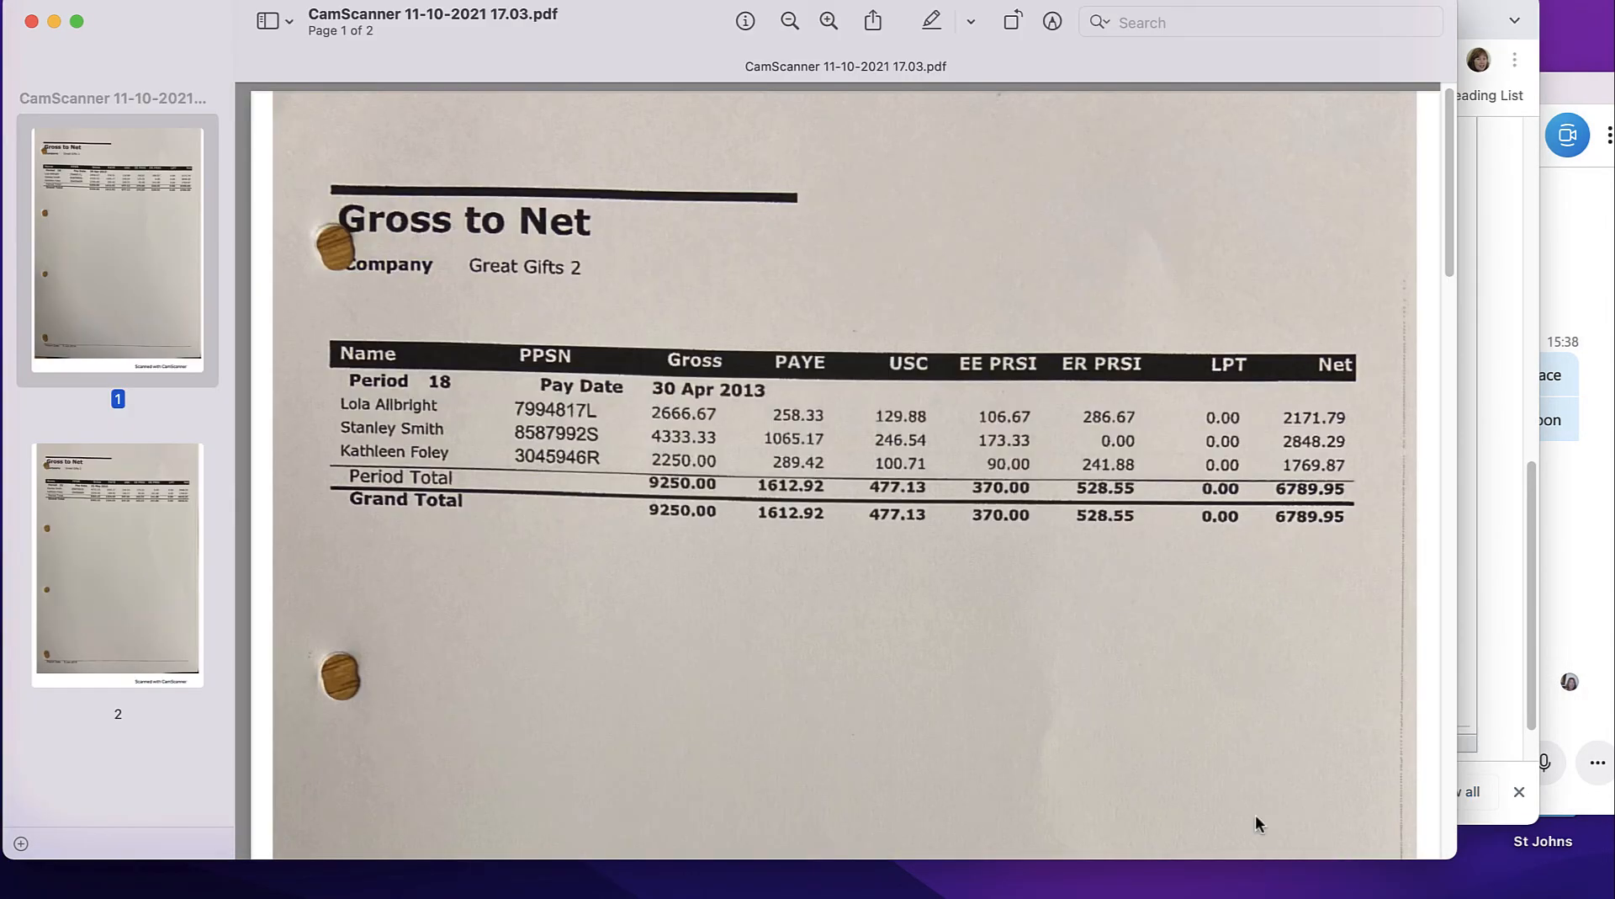
click(1045, 890)
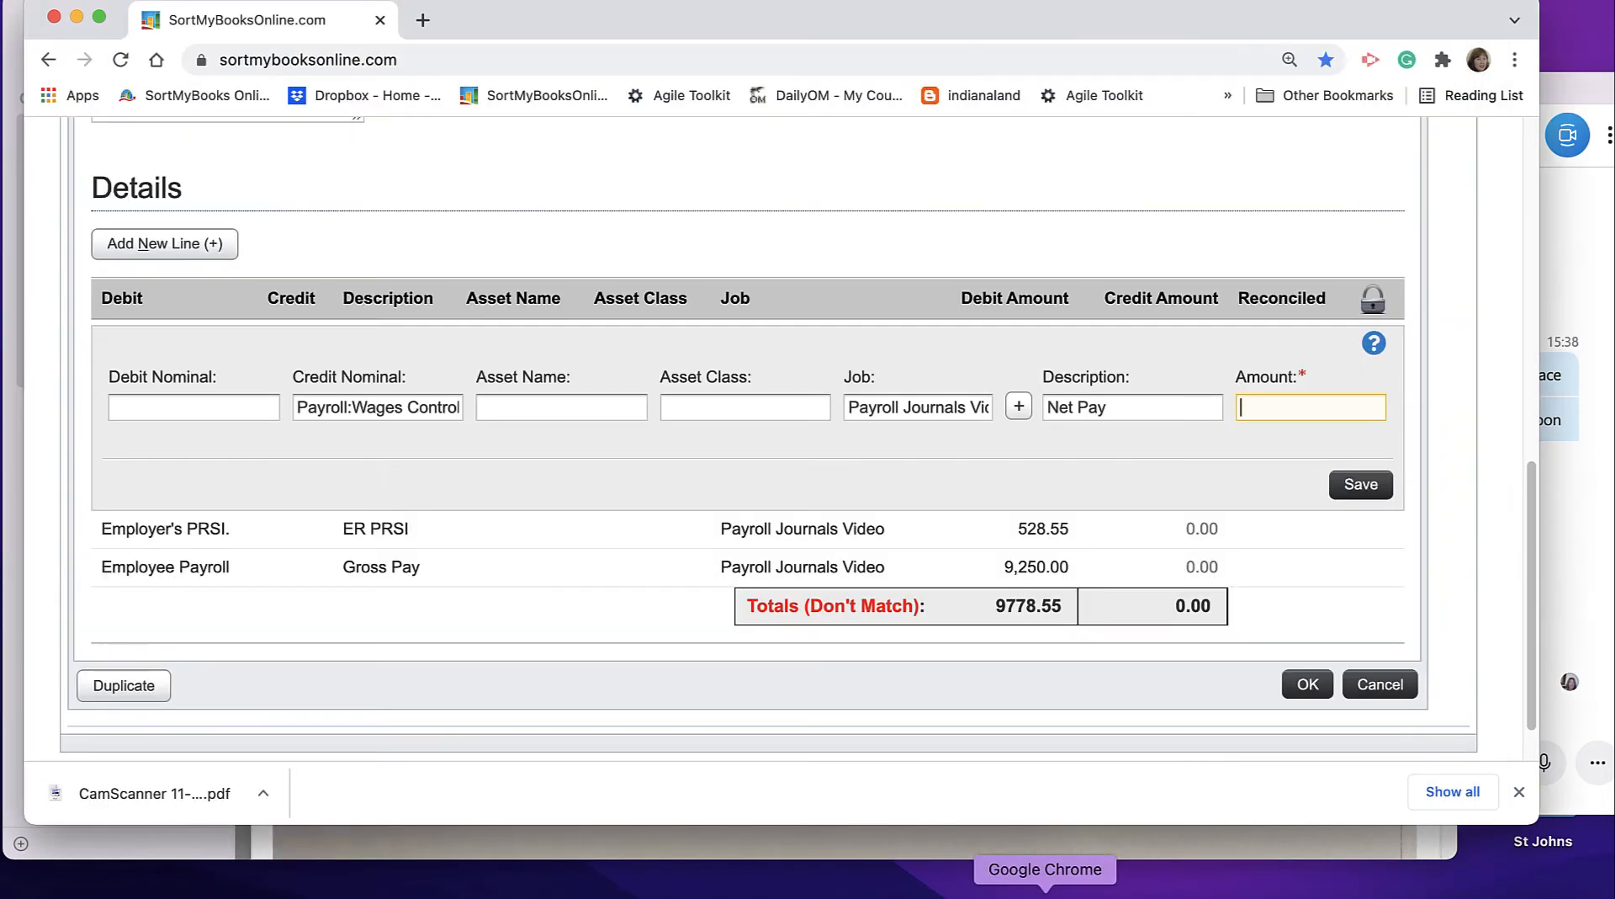
text(67)
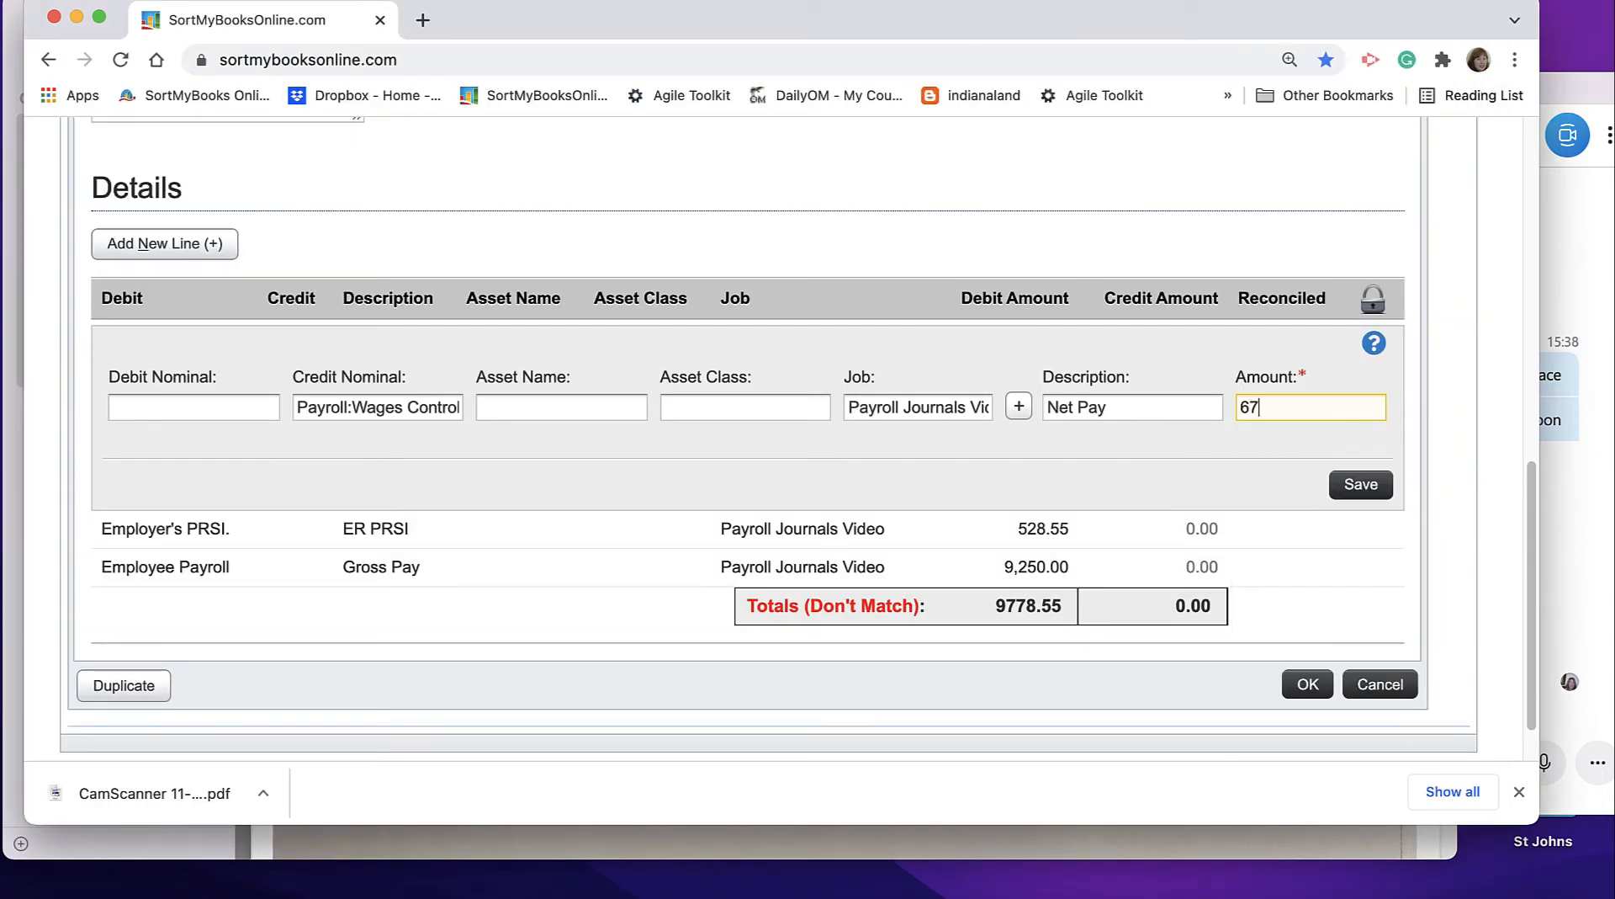
text(89.95)
click(1348, 485)
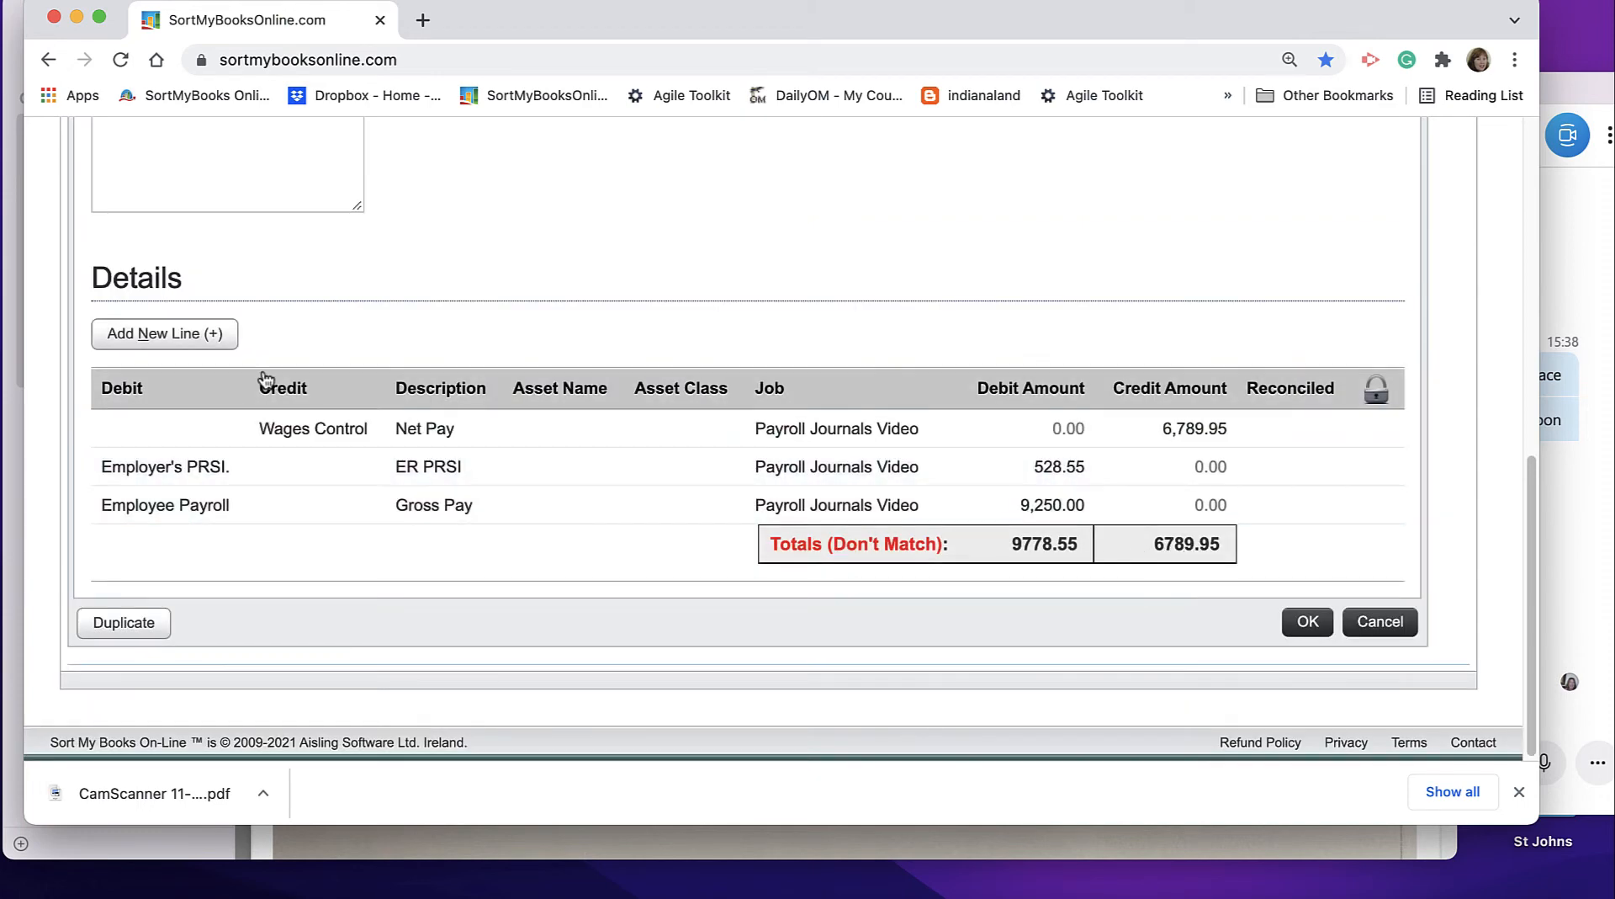
Add another journal detail line with credit nominal Payroll:PAYE/PRSI/USC and the description "PAYE/PRSI EE & ER/USC/LPT"
click(186, 334)
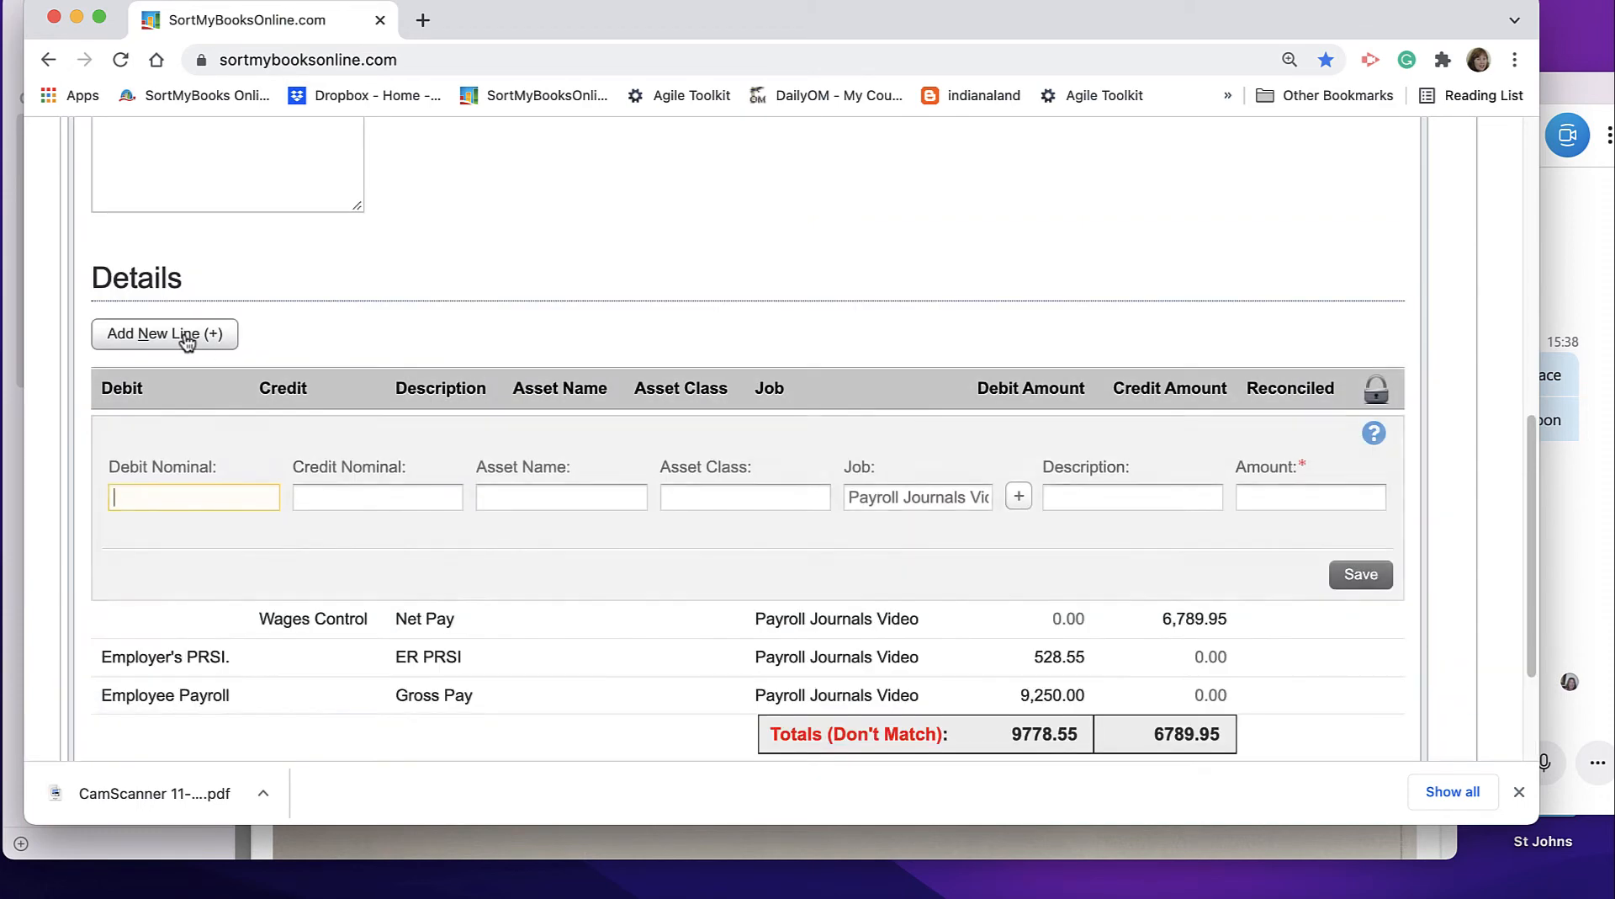
key(Tab)
text(paye)
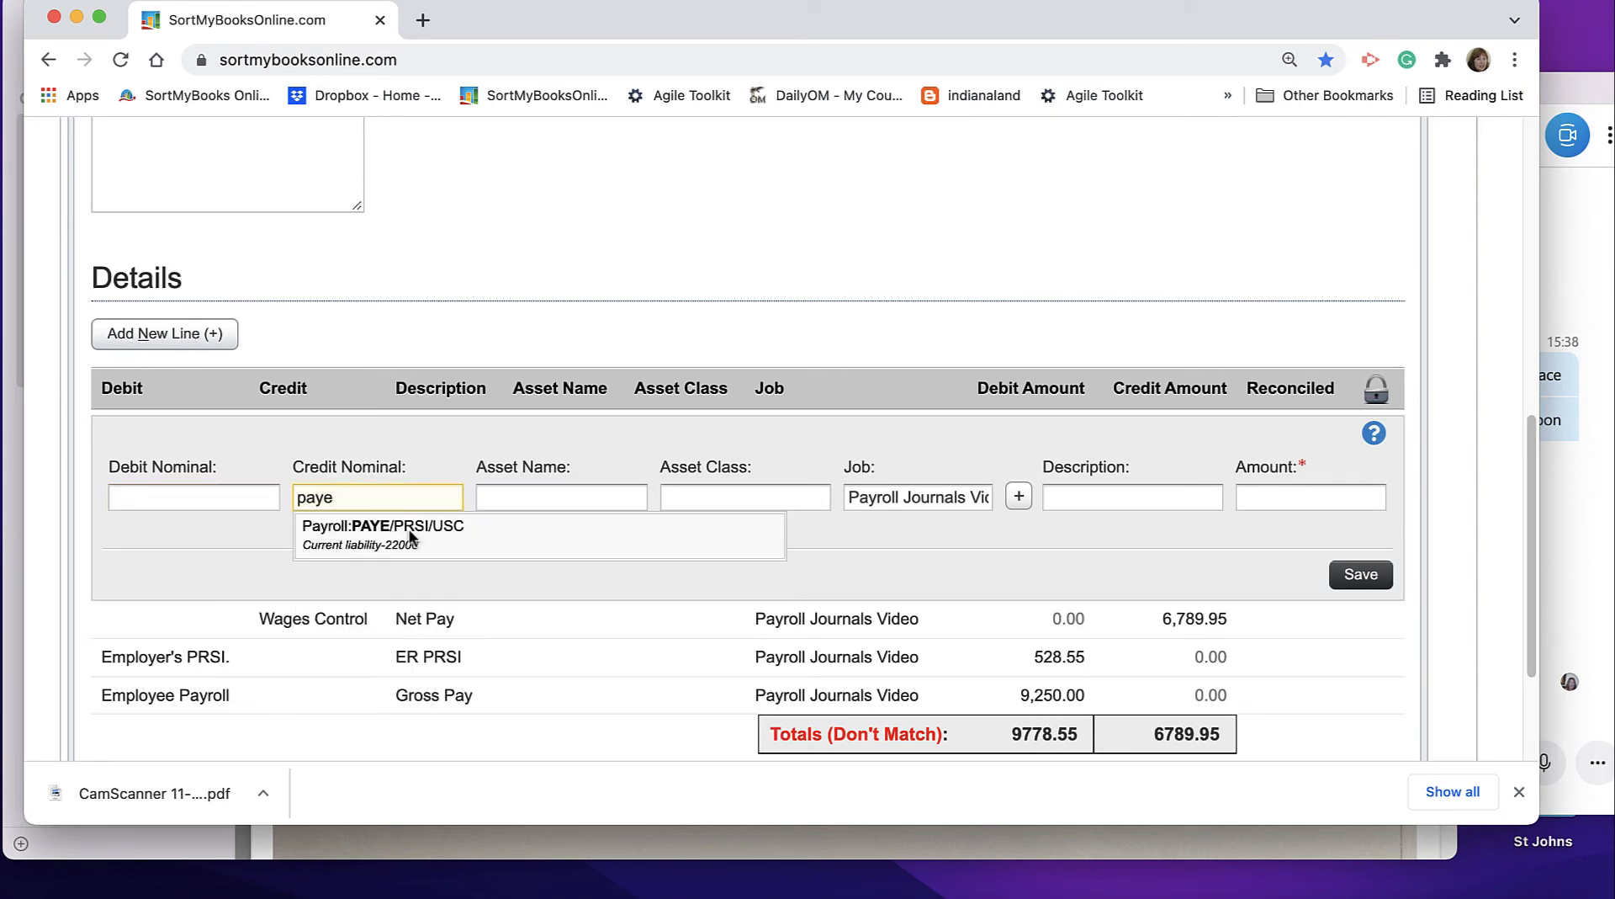
click(409, 529)
key(Tab)
key(Tab)
key(Tab)
key(Tab)
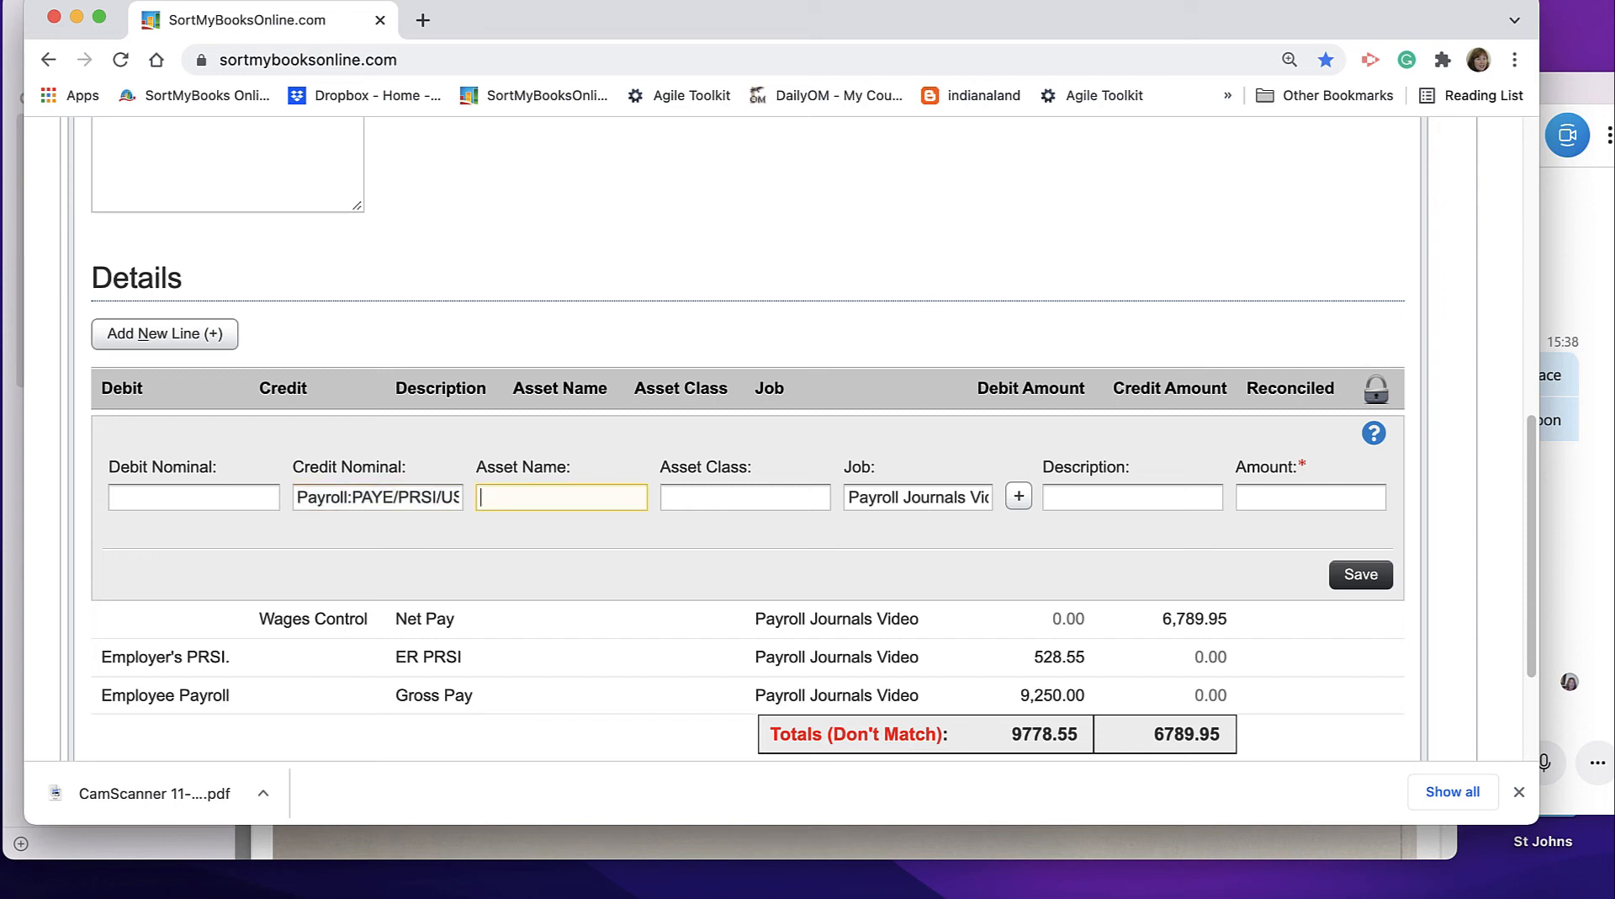
text(Payr)
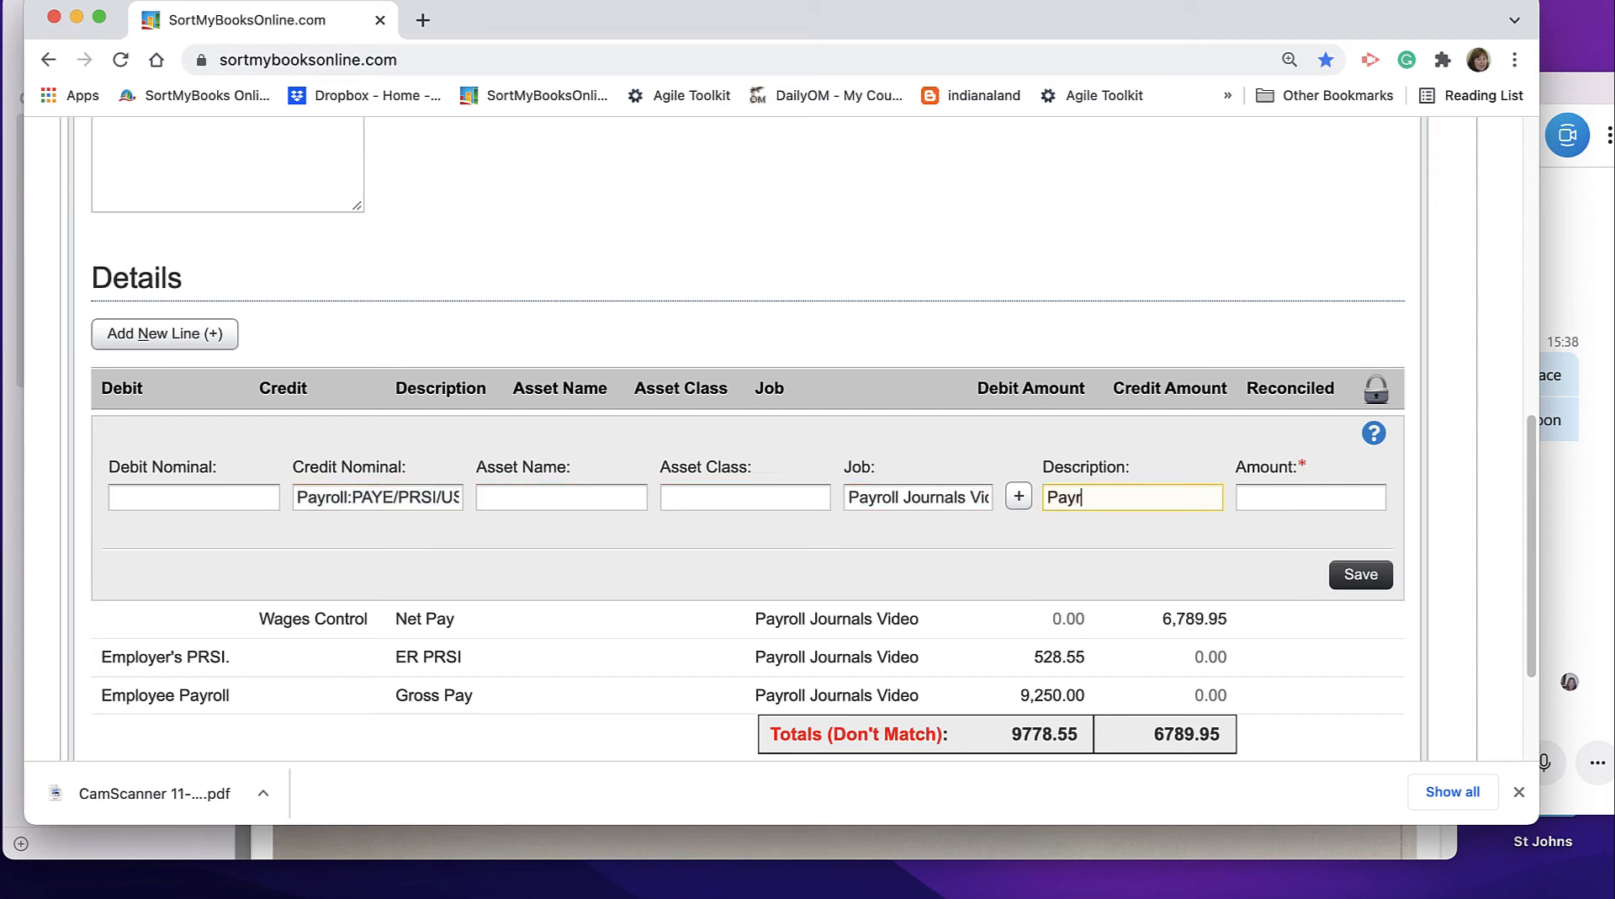
key(BackSpace)
key(BackSpace)
key(Down)
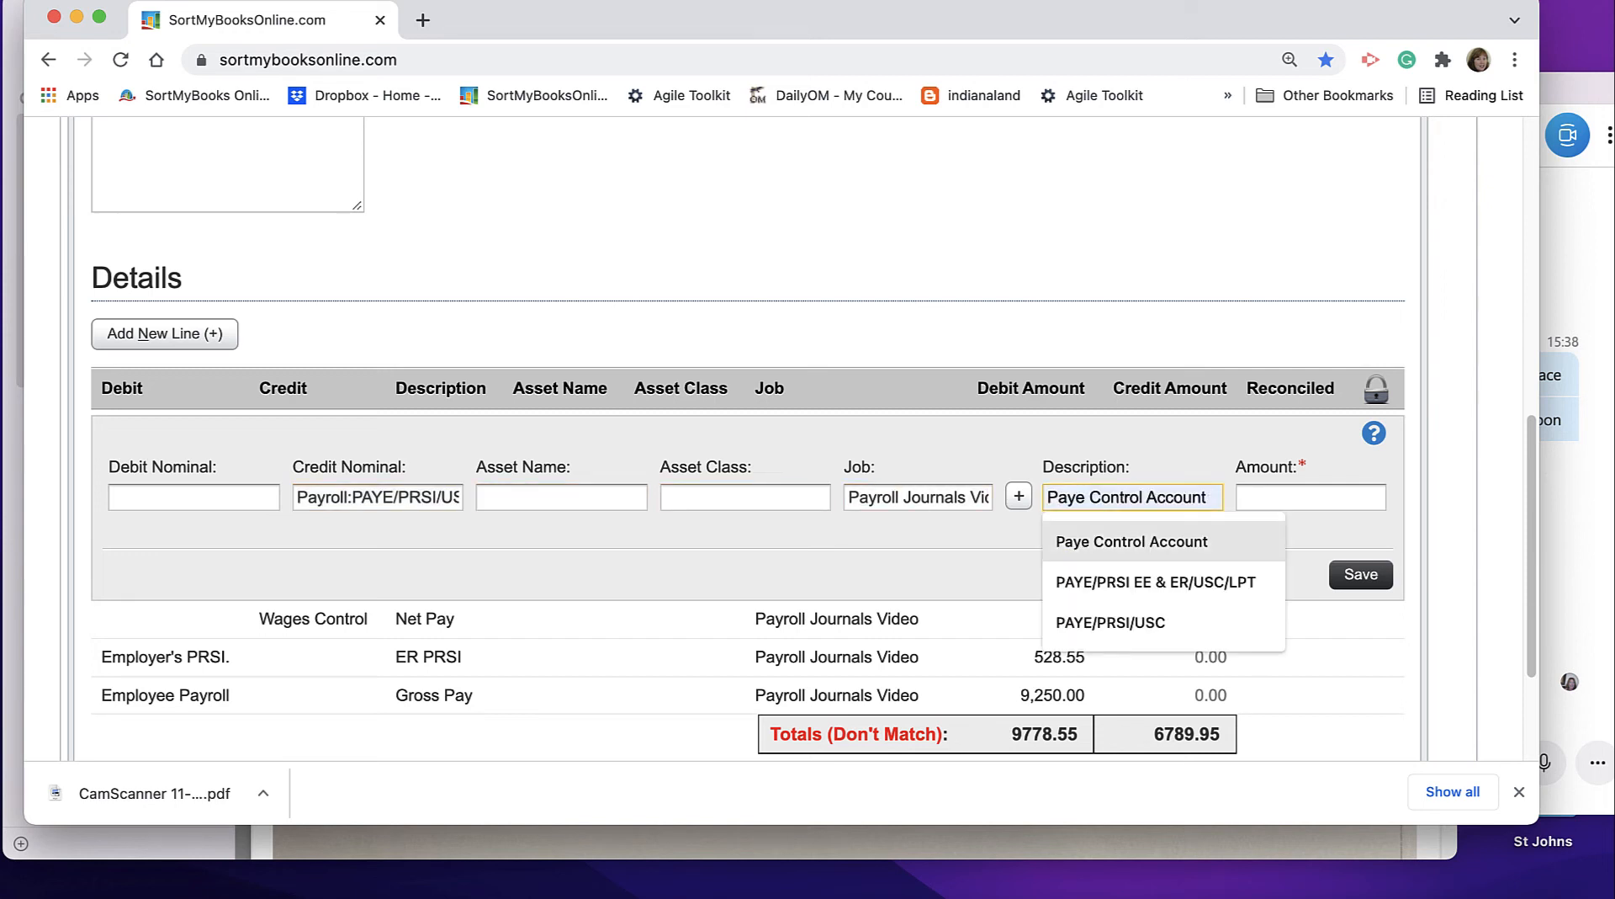
key(Down)
key(Tab)
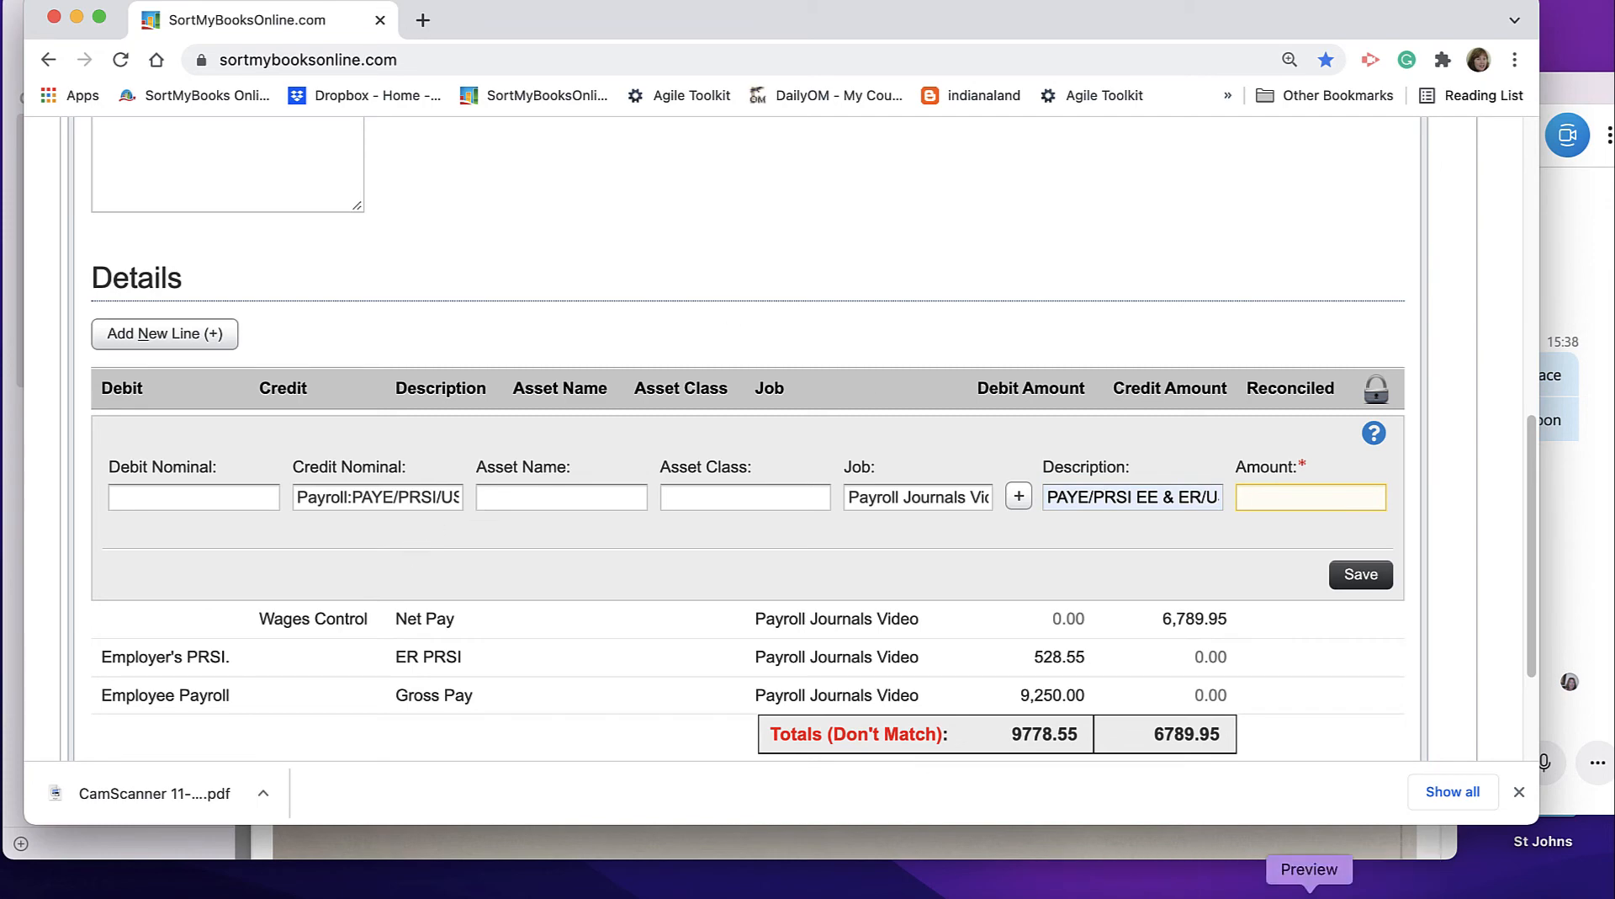
Check the PAYE, USC, PRSI and LPT totals in the Preview report, return to Chrome, enter 2988.6 as the line's amount and save it
click(1309, 890)
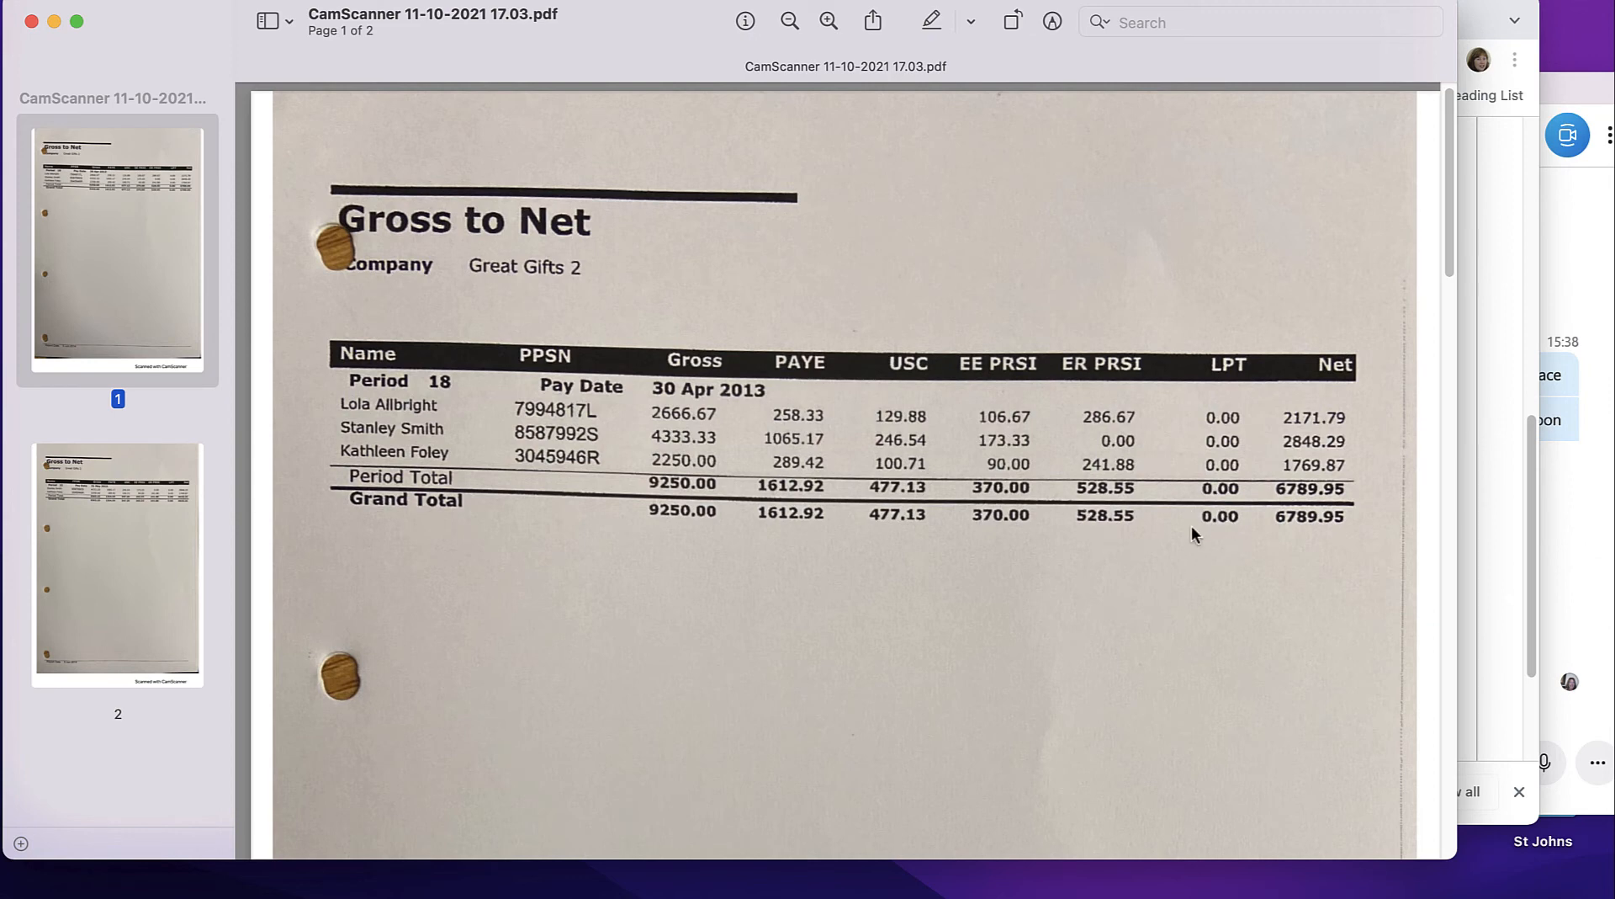
key(super+Tab)
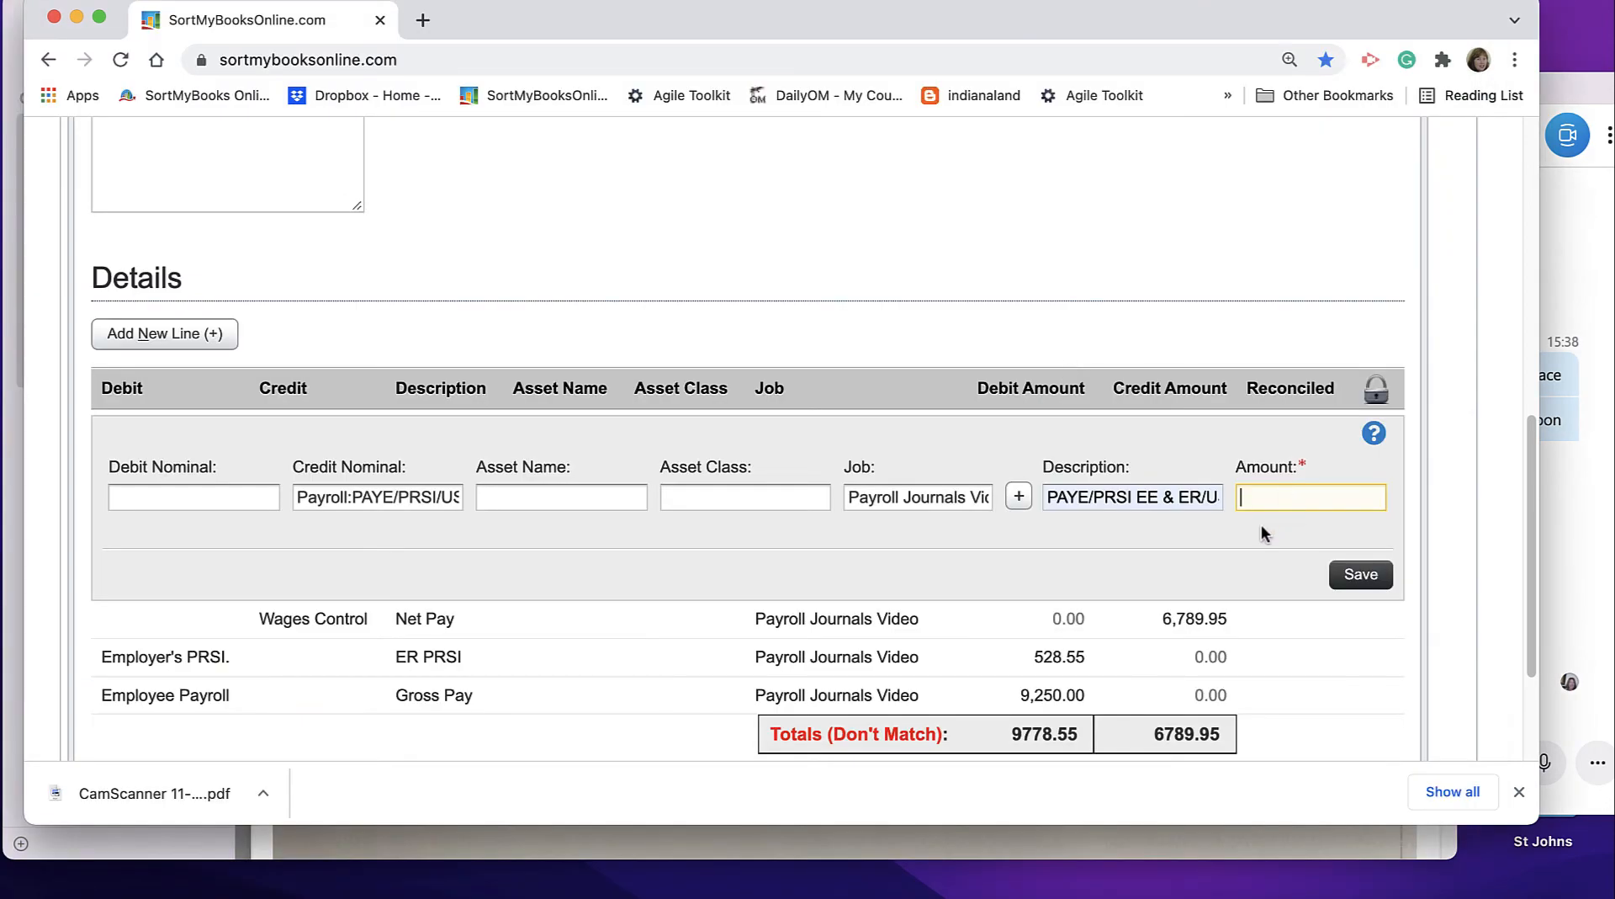
text(2)
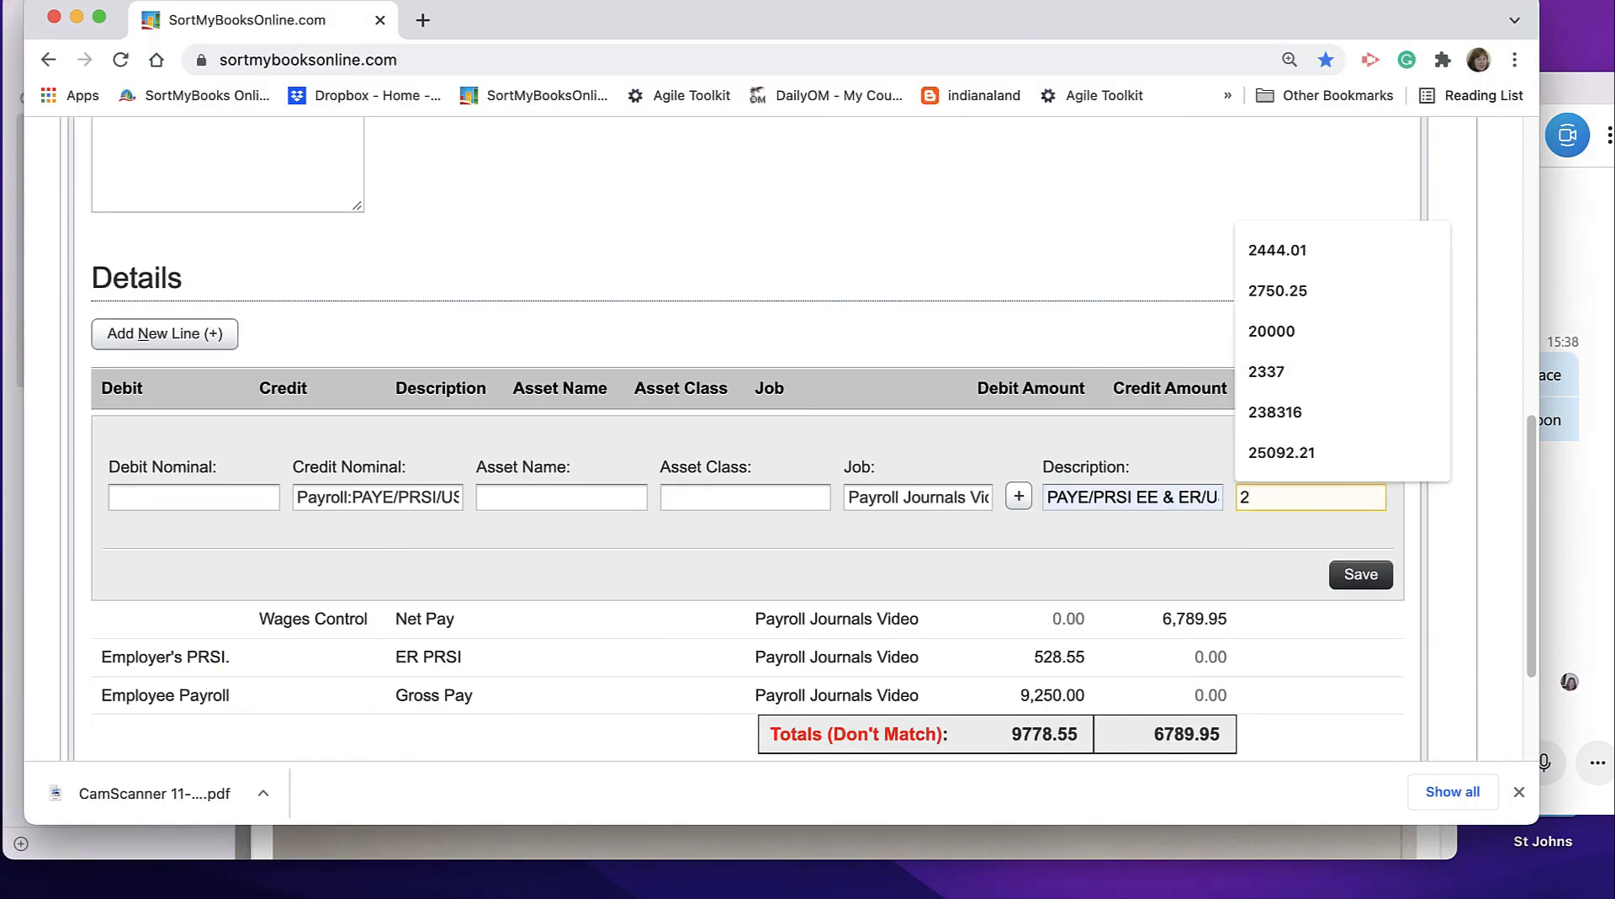
text(988)
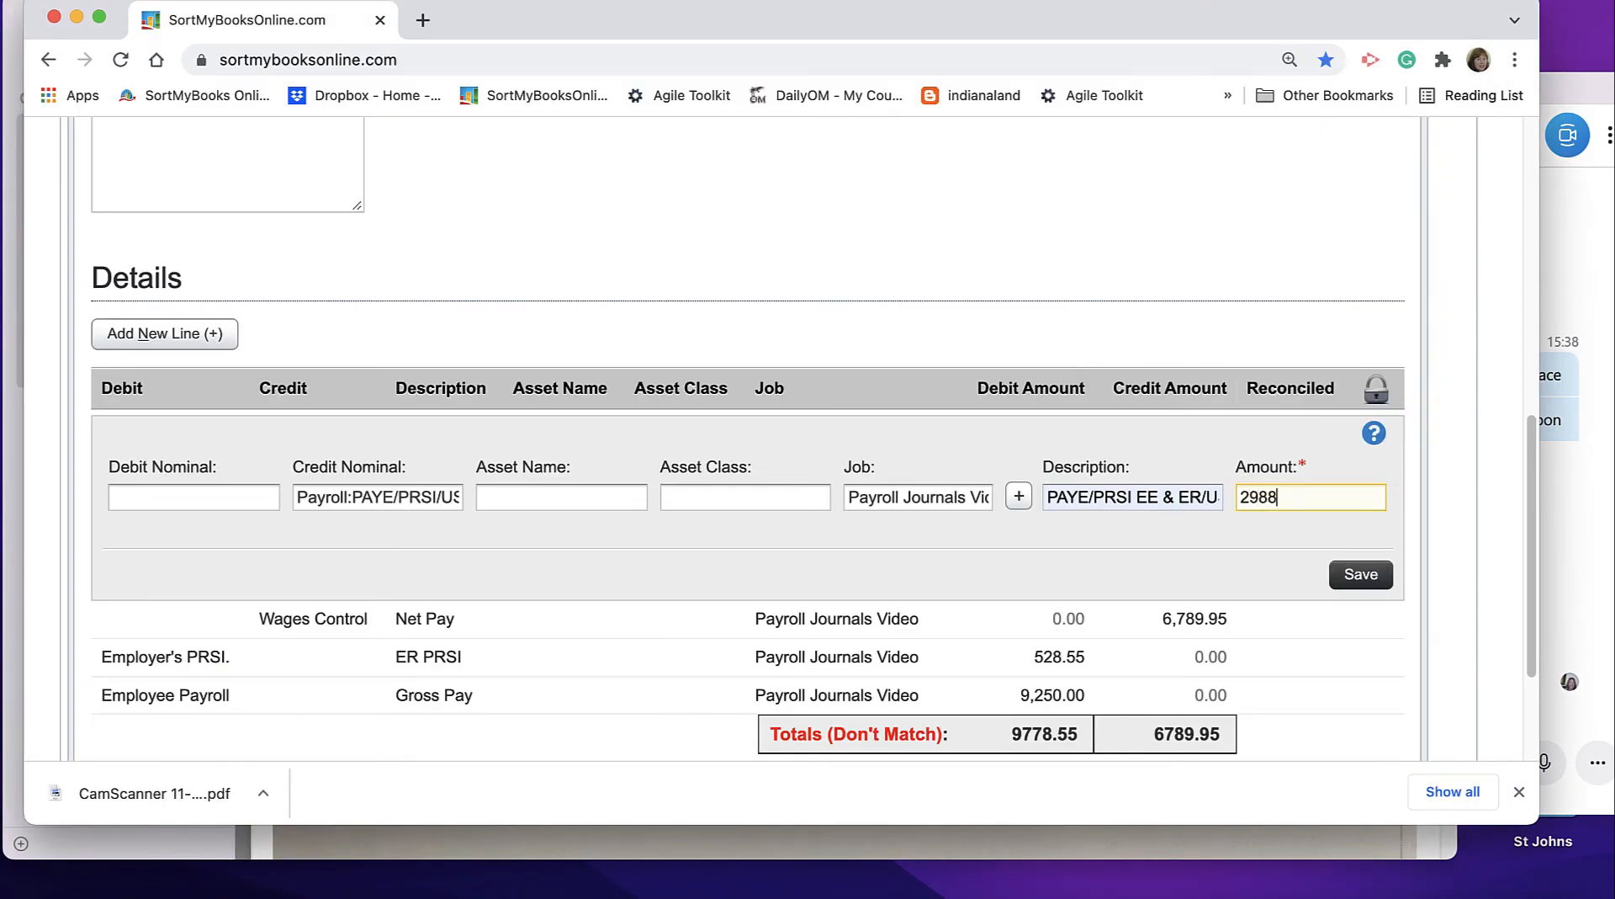
text(.6)
click(1354, 572)
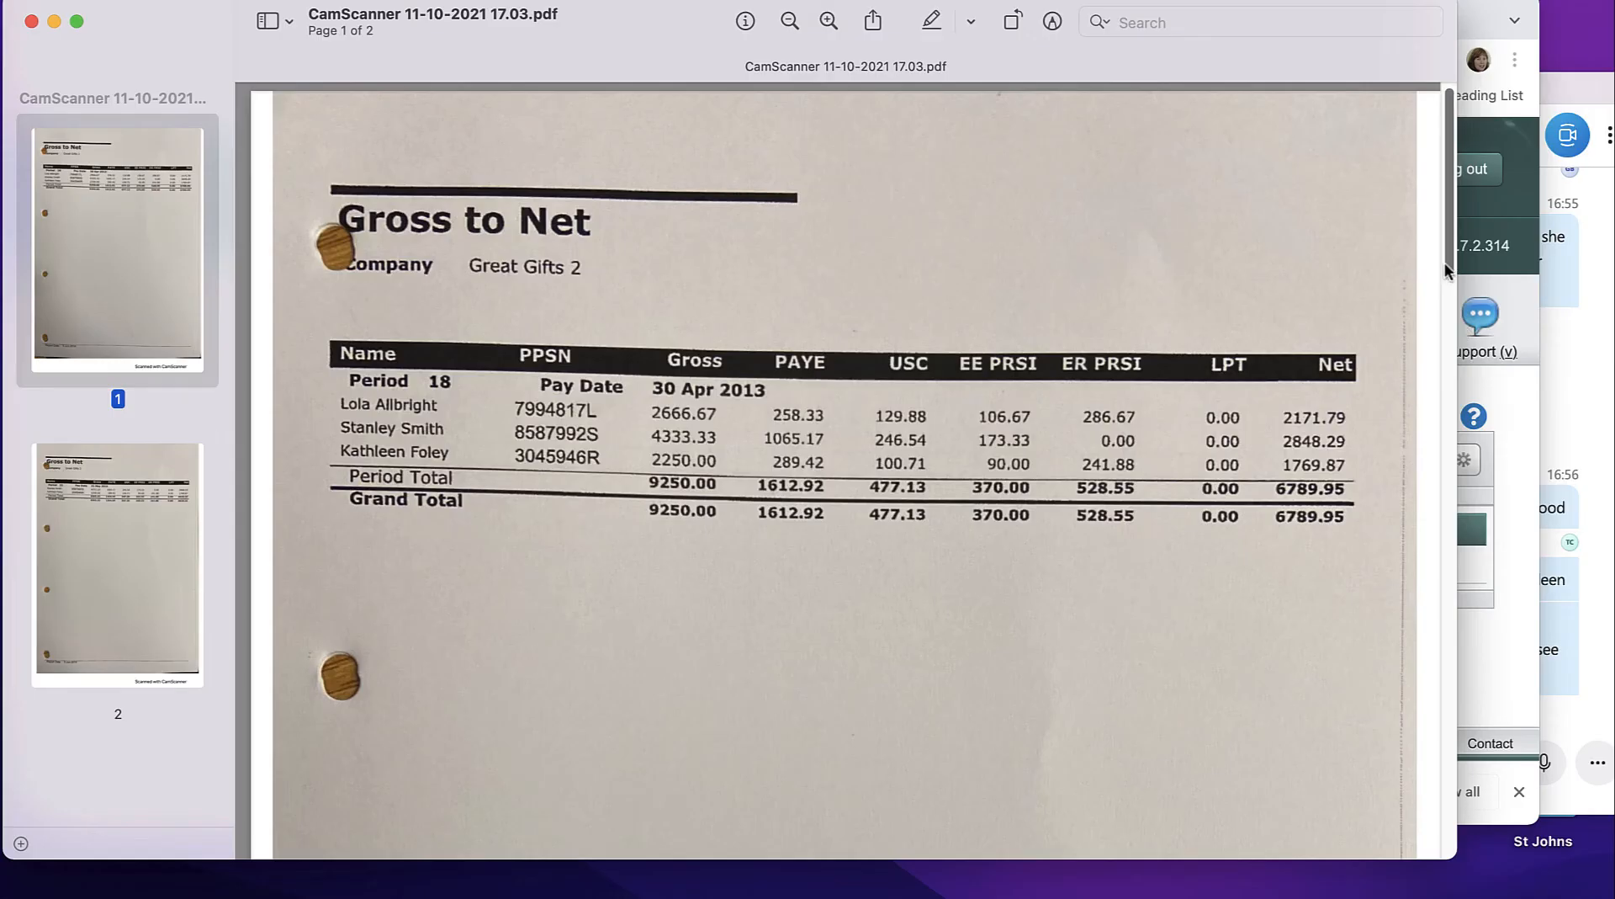
View page 2 of the Gross to Net report, return to Chrome and duplicate the Jan 21 Payroll journal with the date 28/02/2021
drag(1446, 261, 1429, 663)
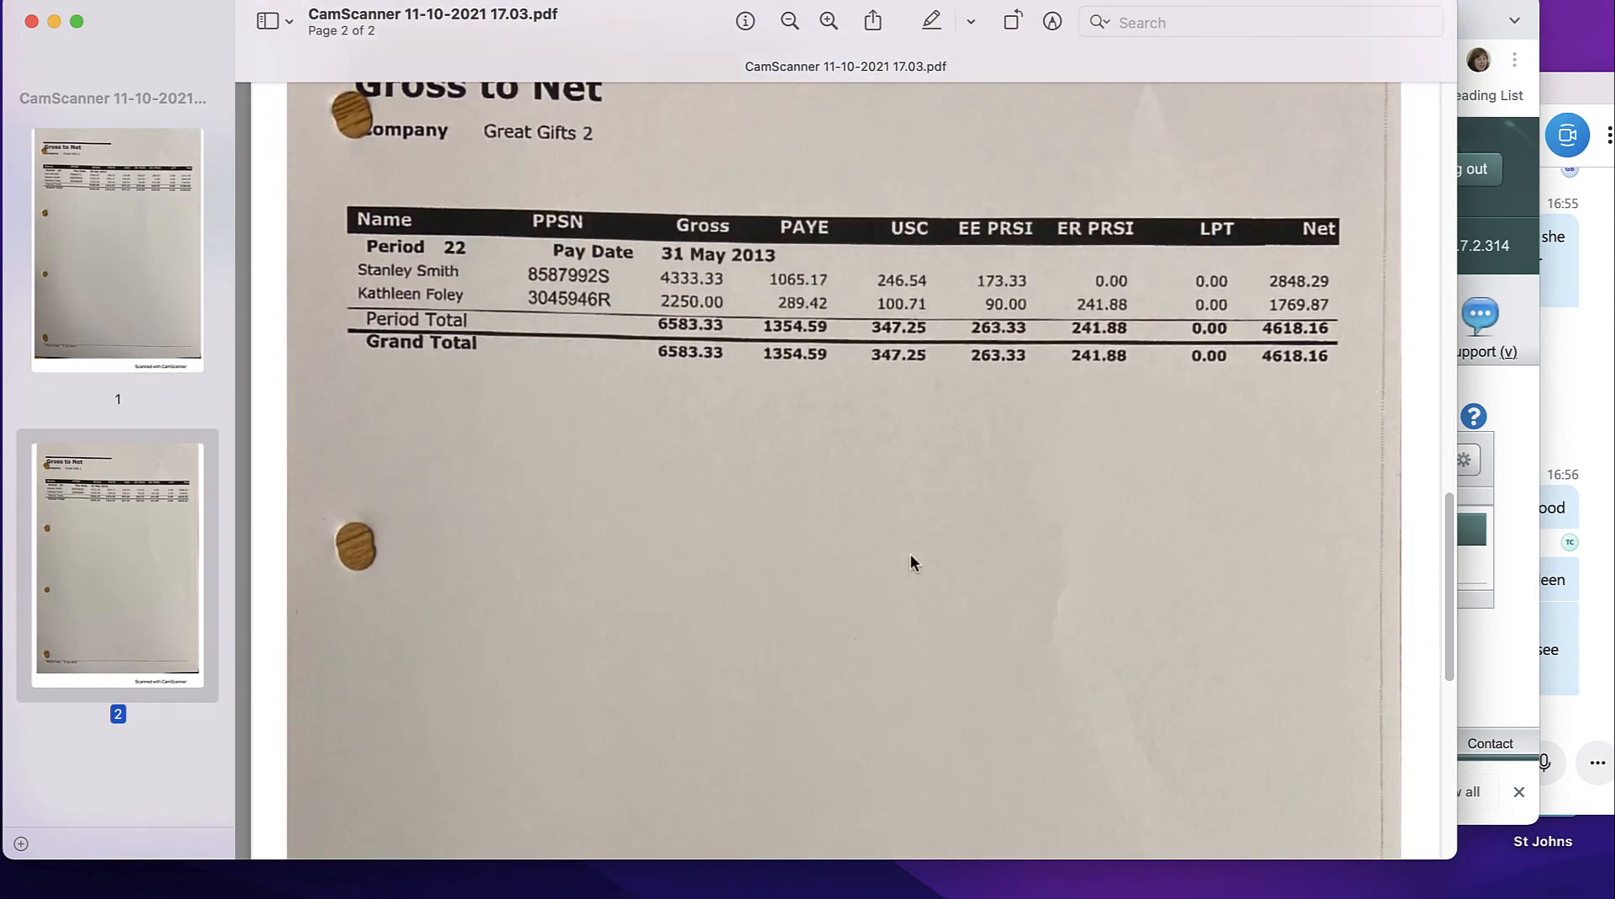
click(1051, 889)
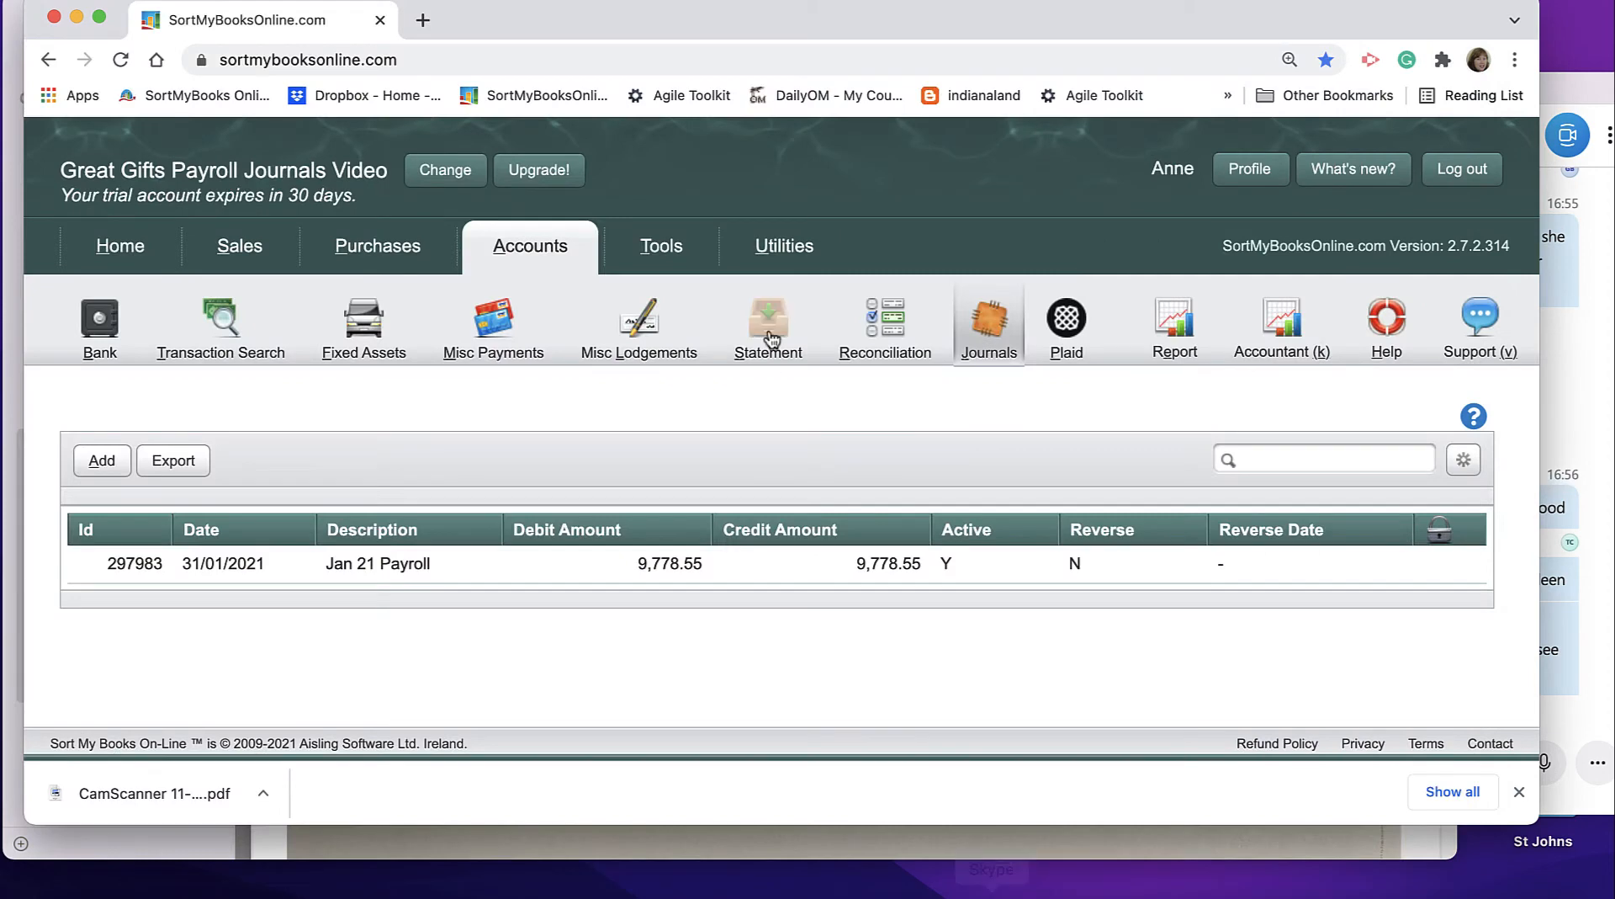
click(321, 570)
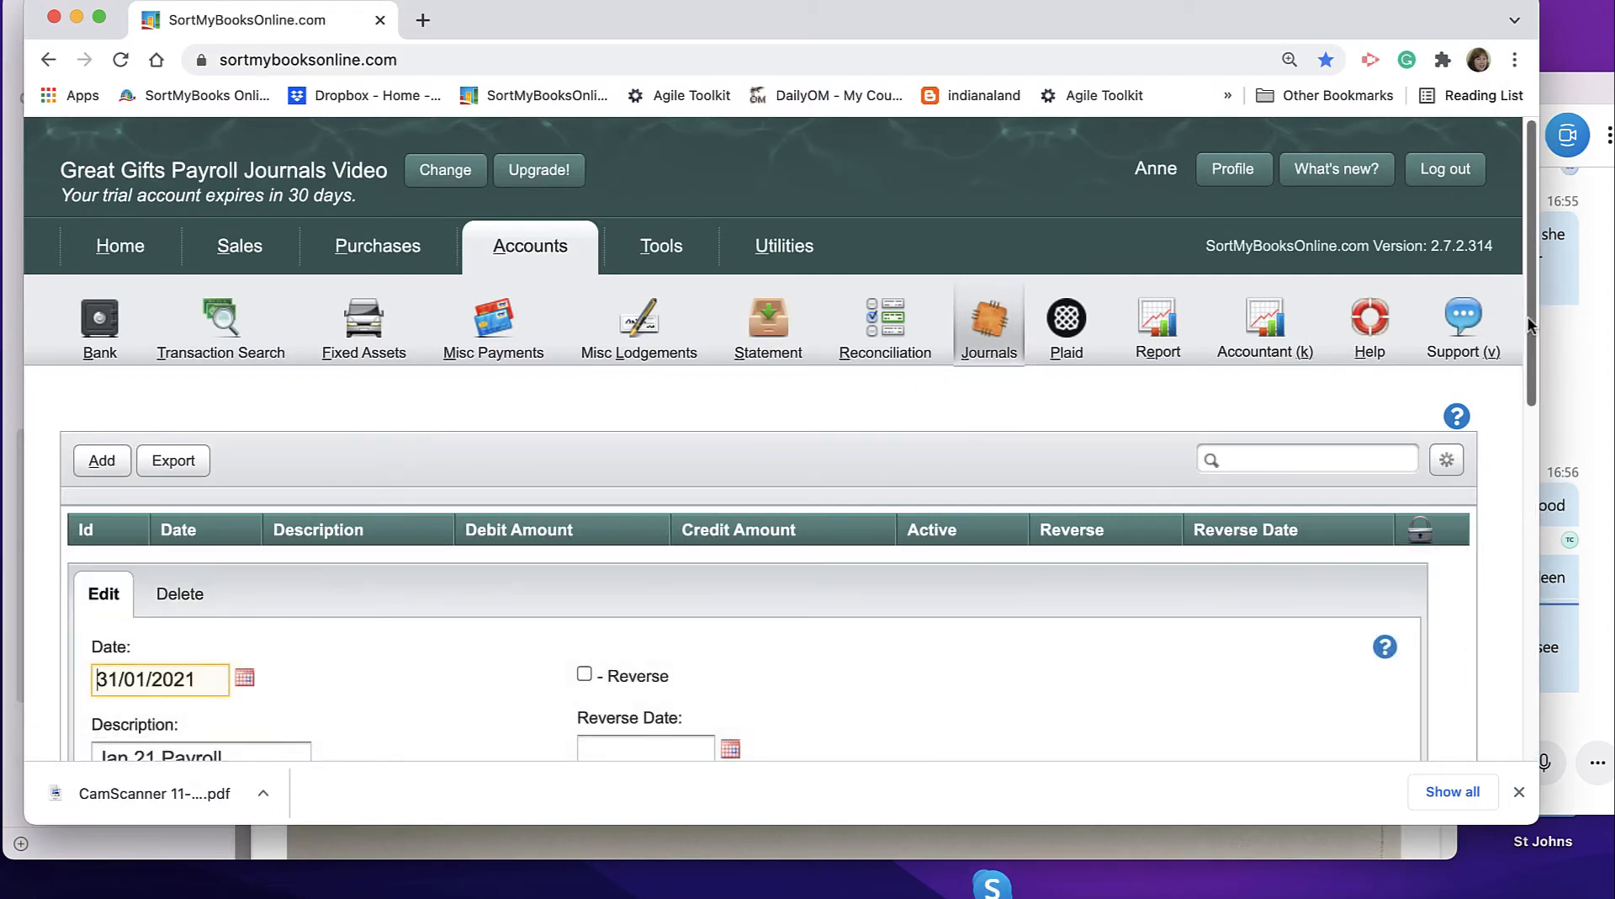
drag(1529, 324, 1510, 677)
click(130, 630)
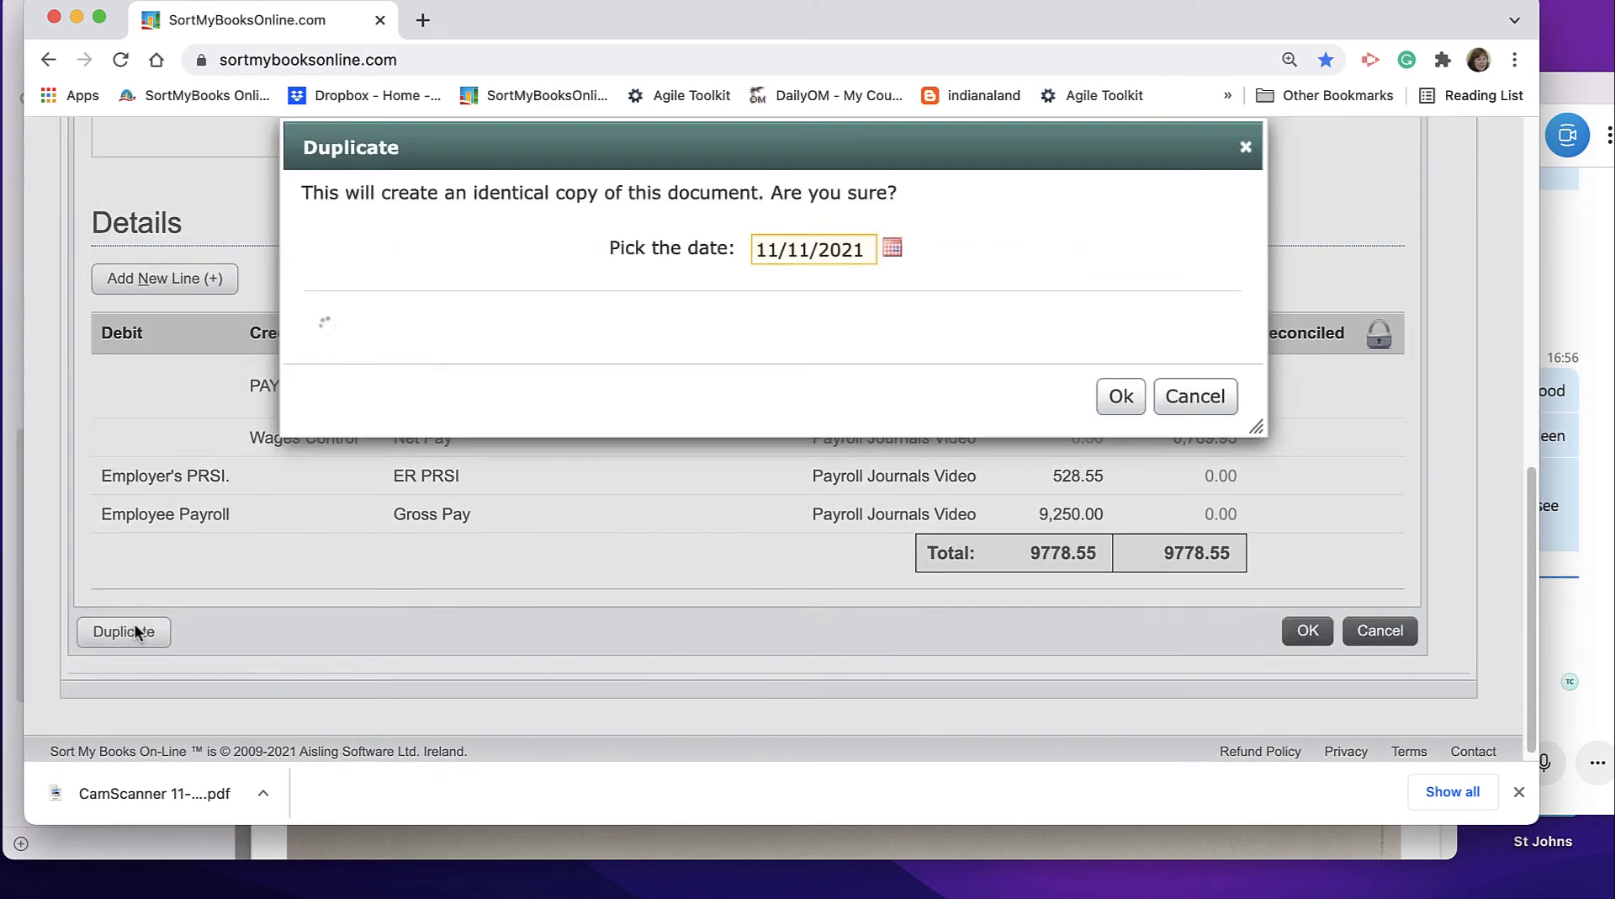
key(super+a)
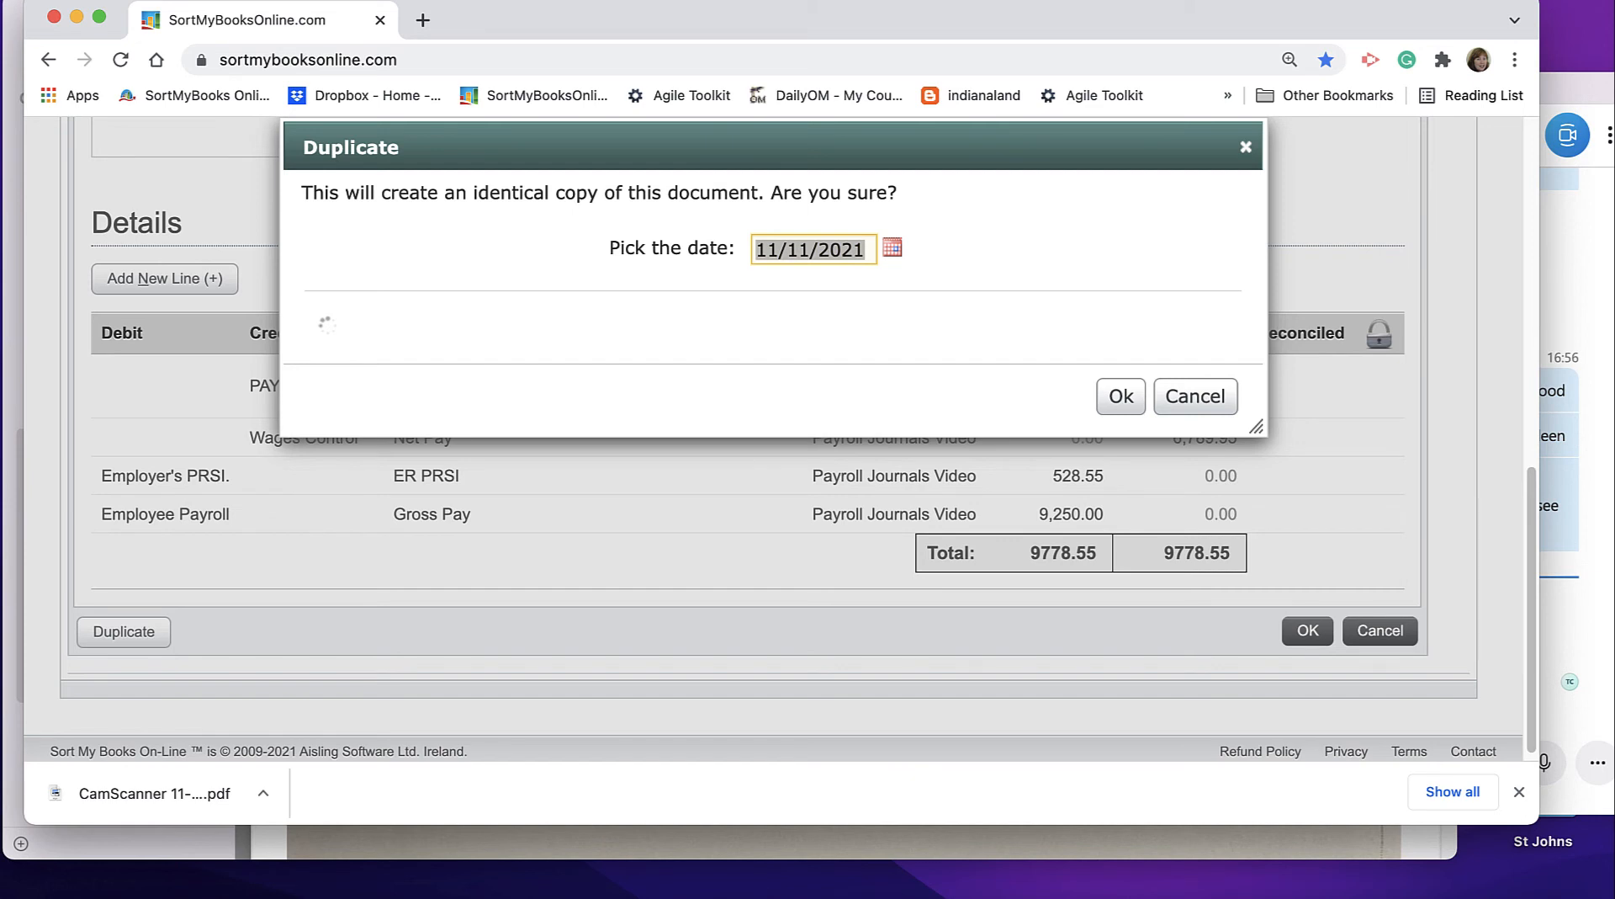
text(280221)
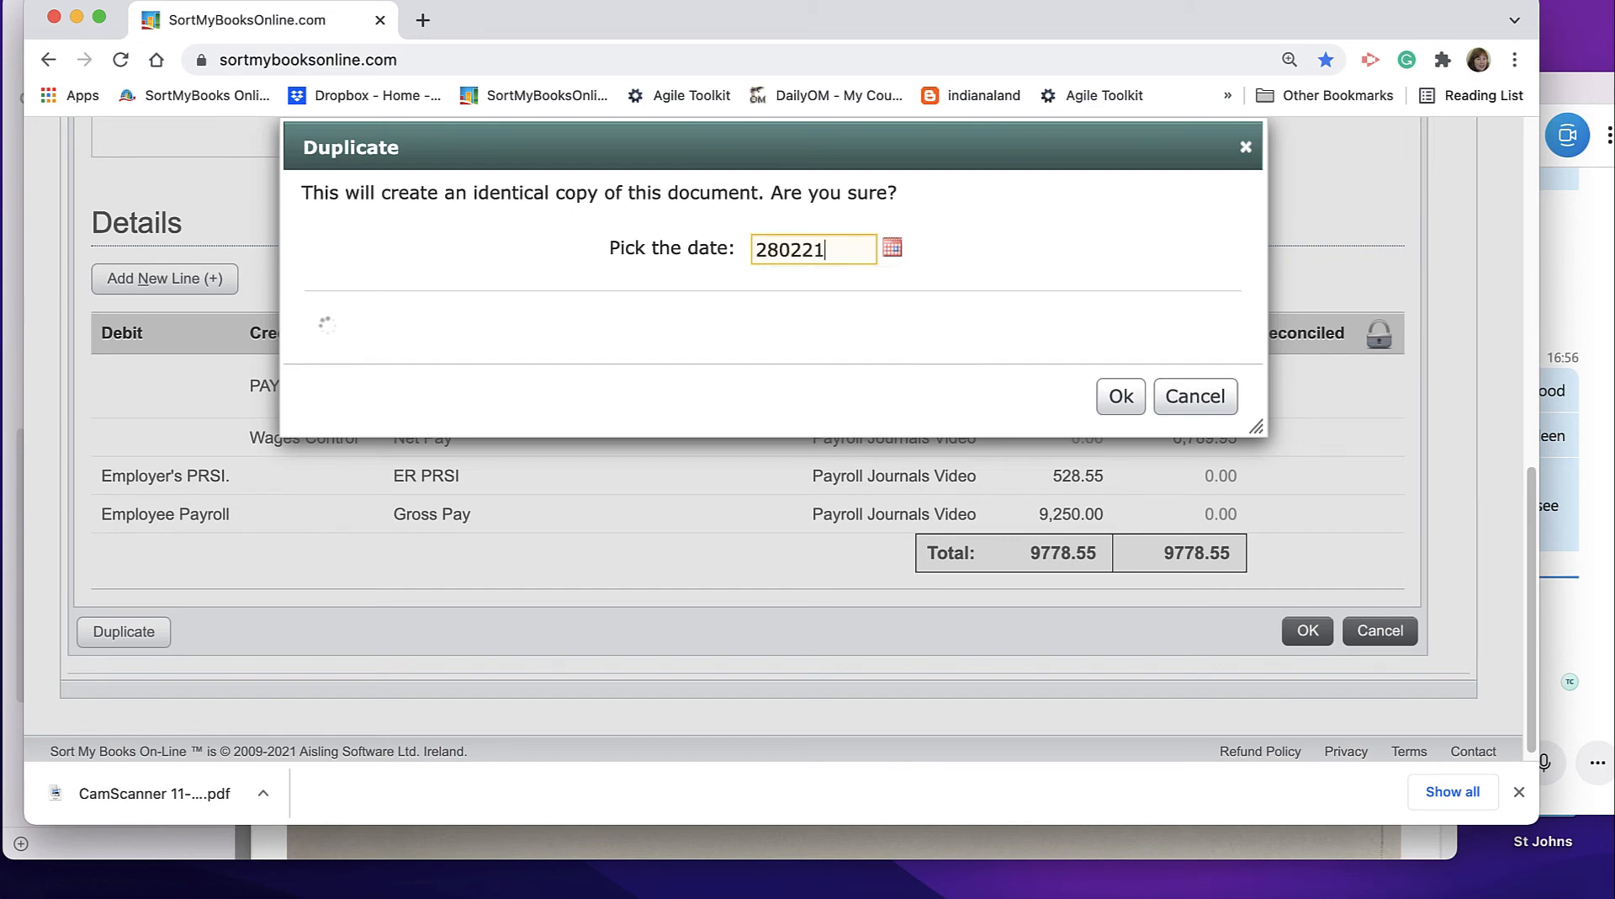
click(1110, 397)
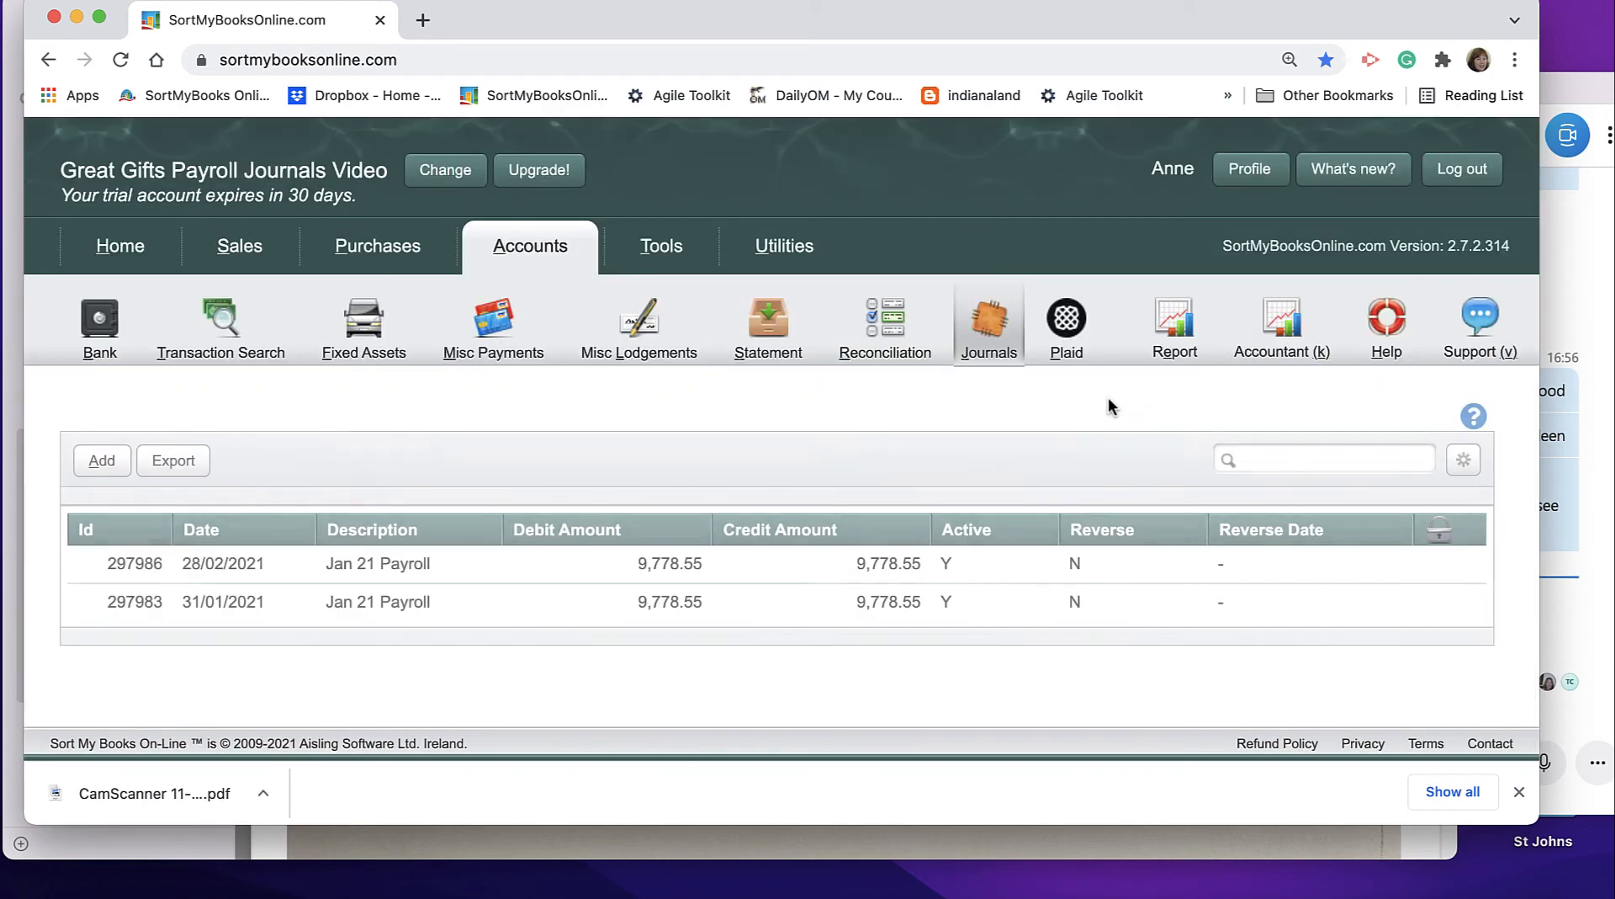
Open the journal dated 28/02/2021 and change its description to "Feb 21 Payroll"
click(733, 572)
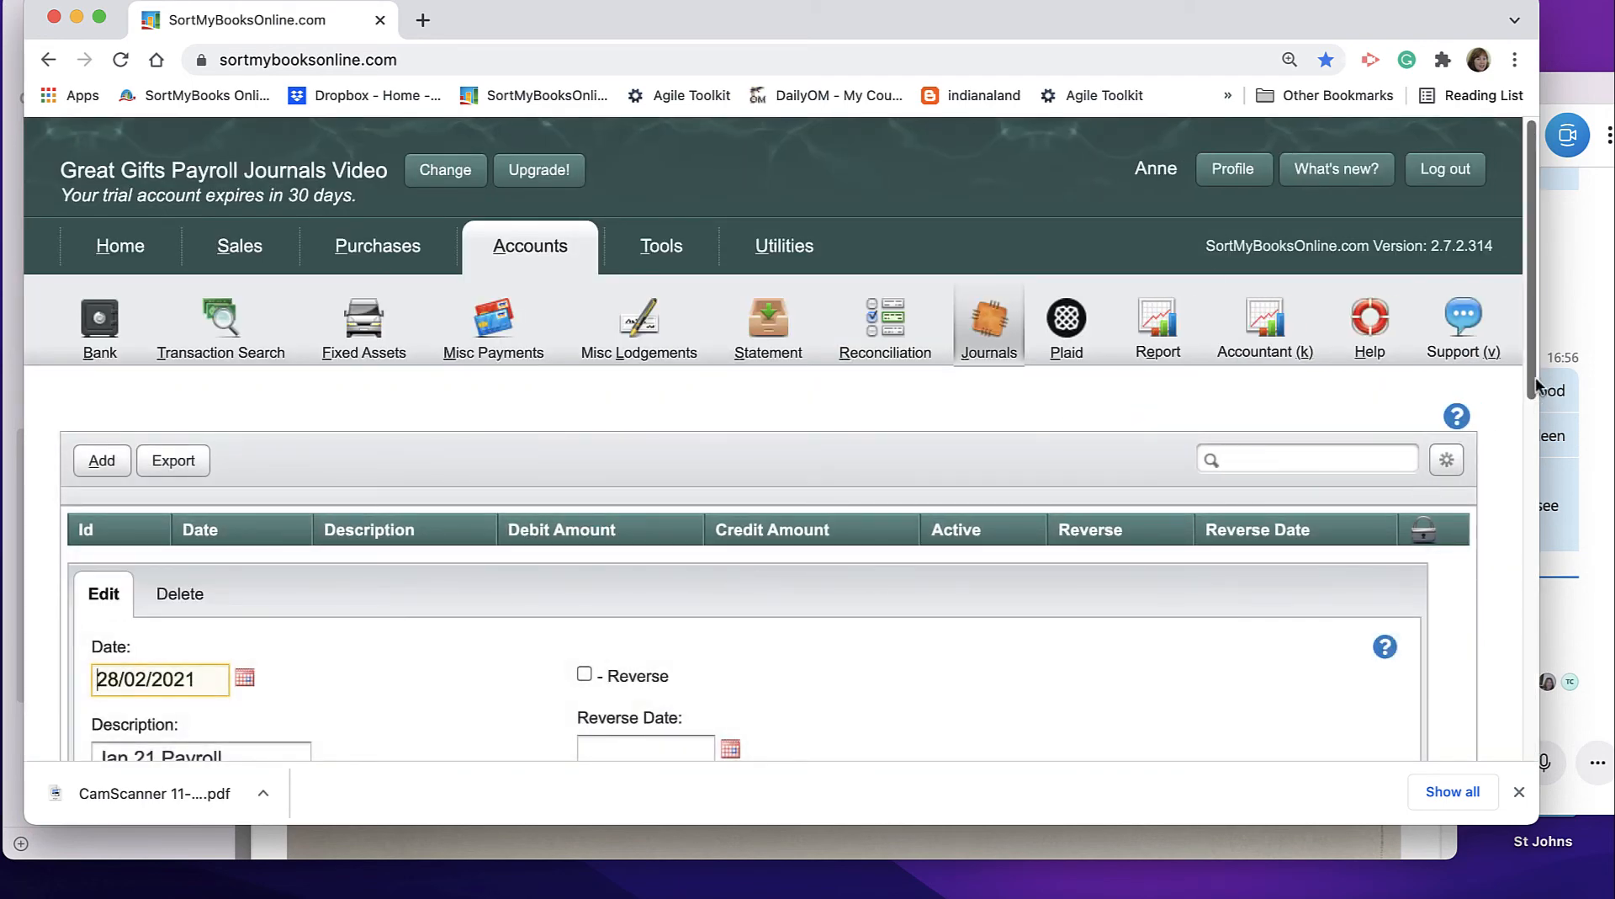
scroll(1094, 463, down, 3)
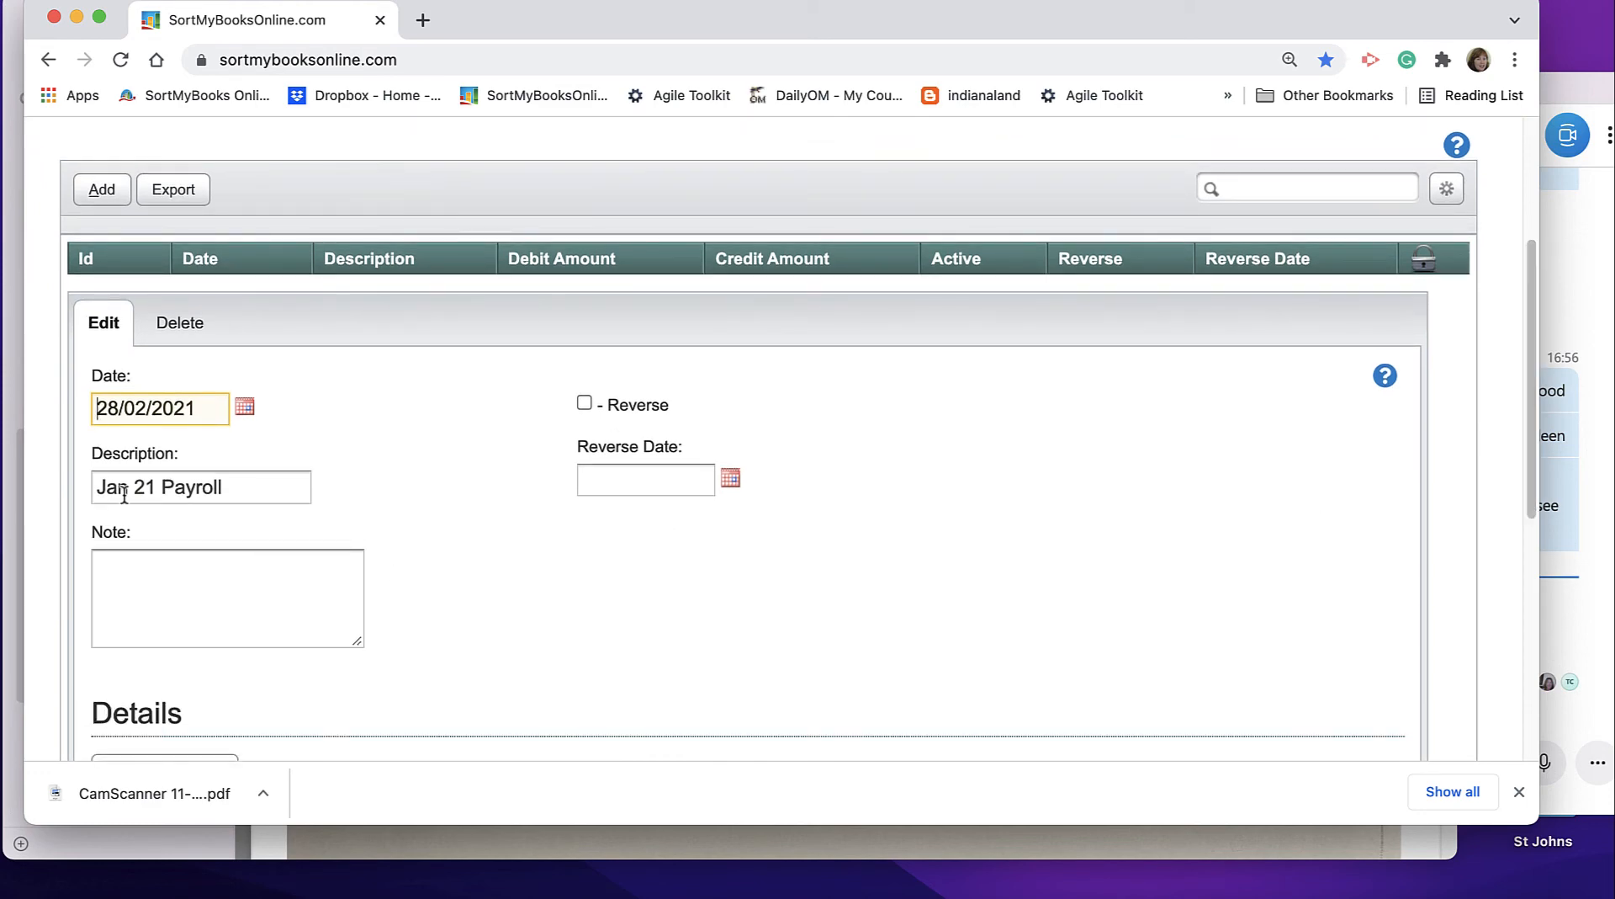
click(125, 495)
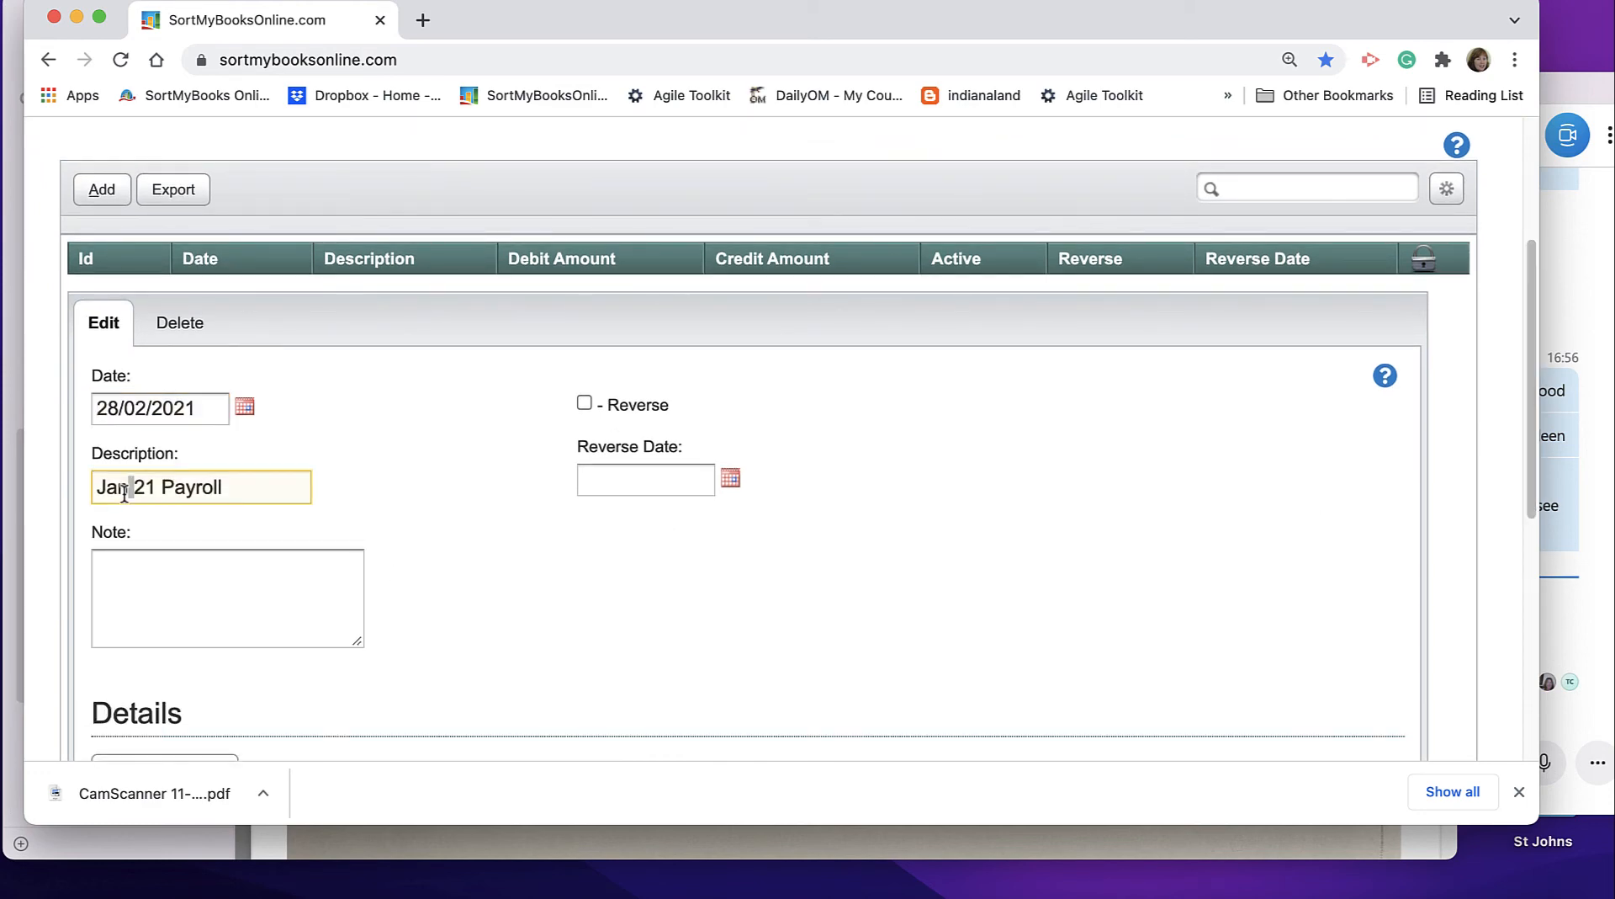
drag(124, 495, 96, 493)
text(Fe)
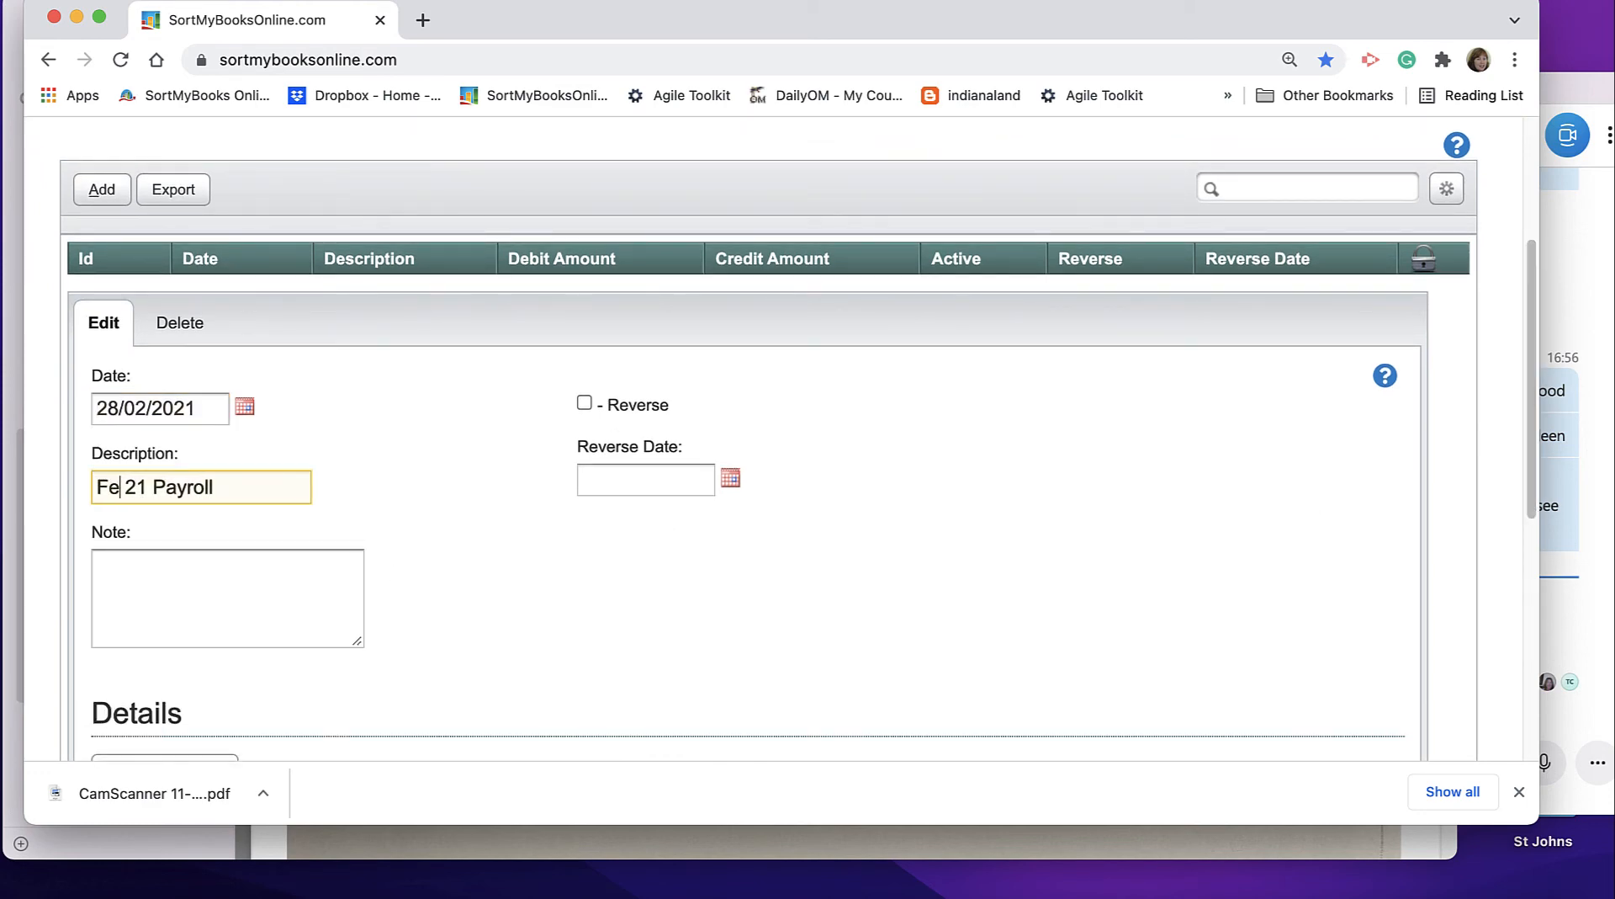
text(b)
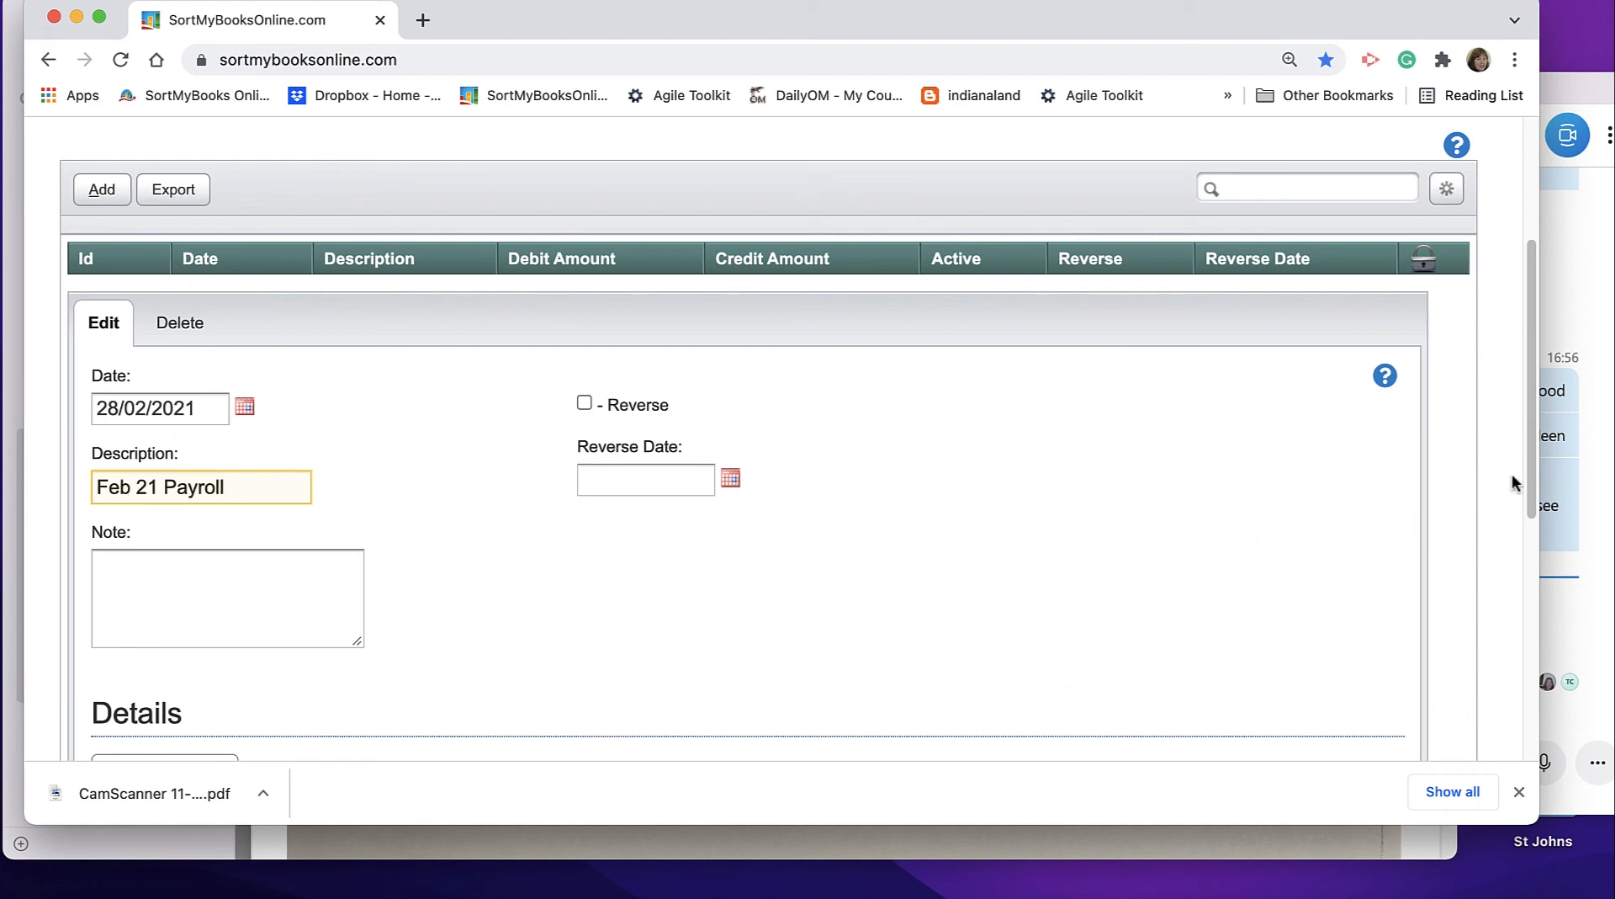
Review the duplicated journal's detail lines, check the period totals on page 2 of the Preview report and return to Chrome
drag(1523, 473, 1523, 628)
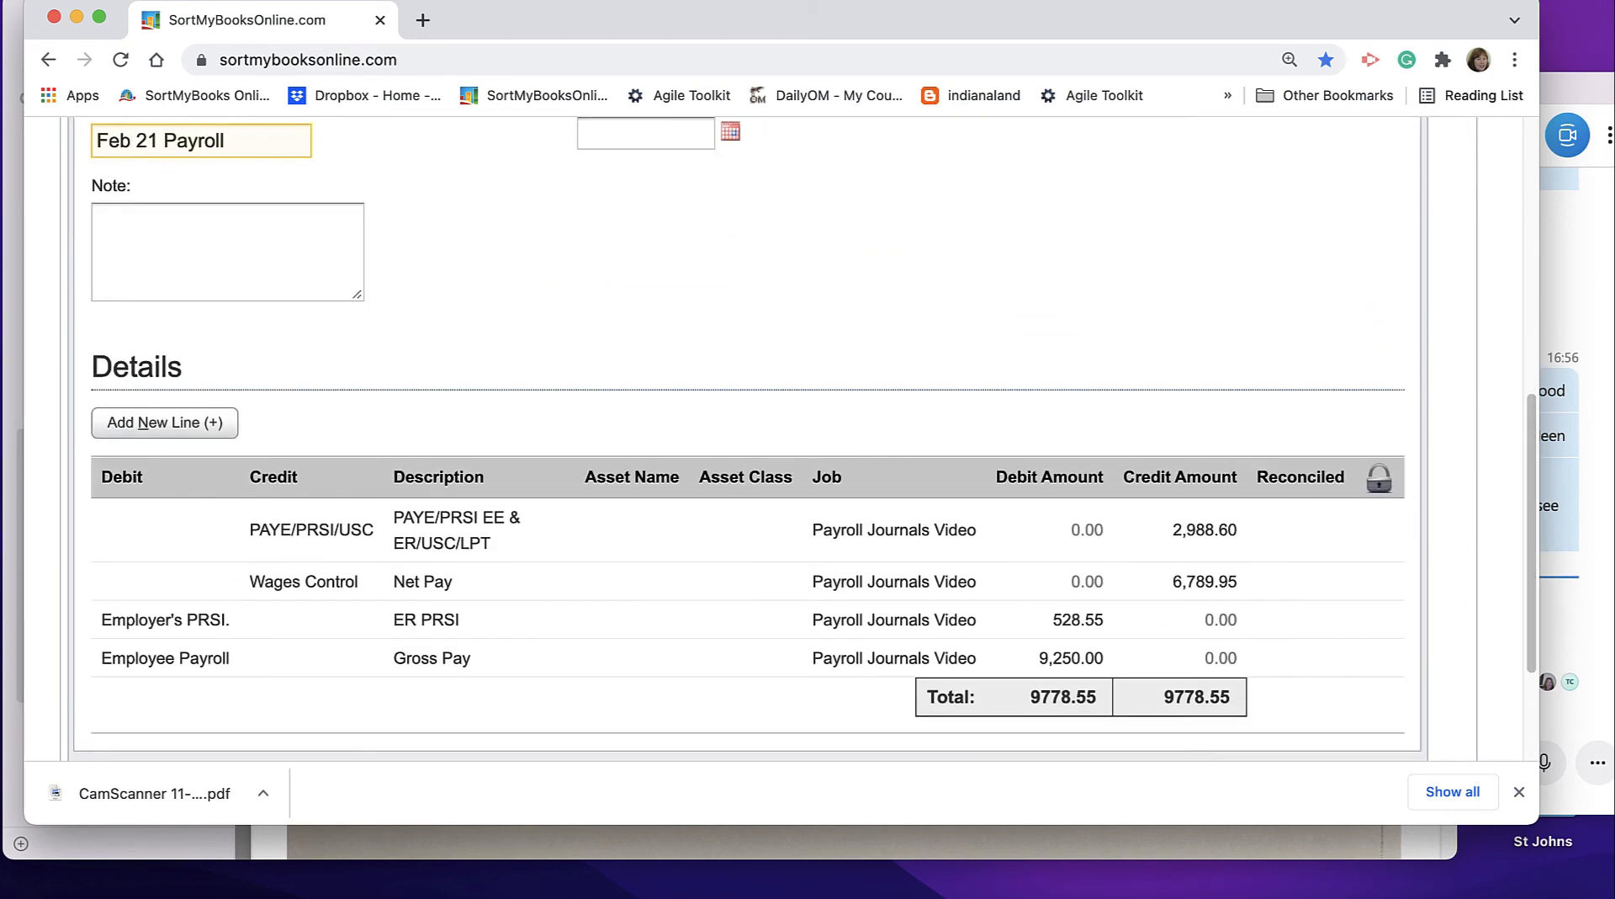
click(1308, 891)
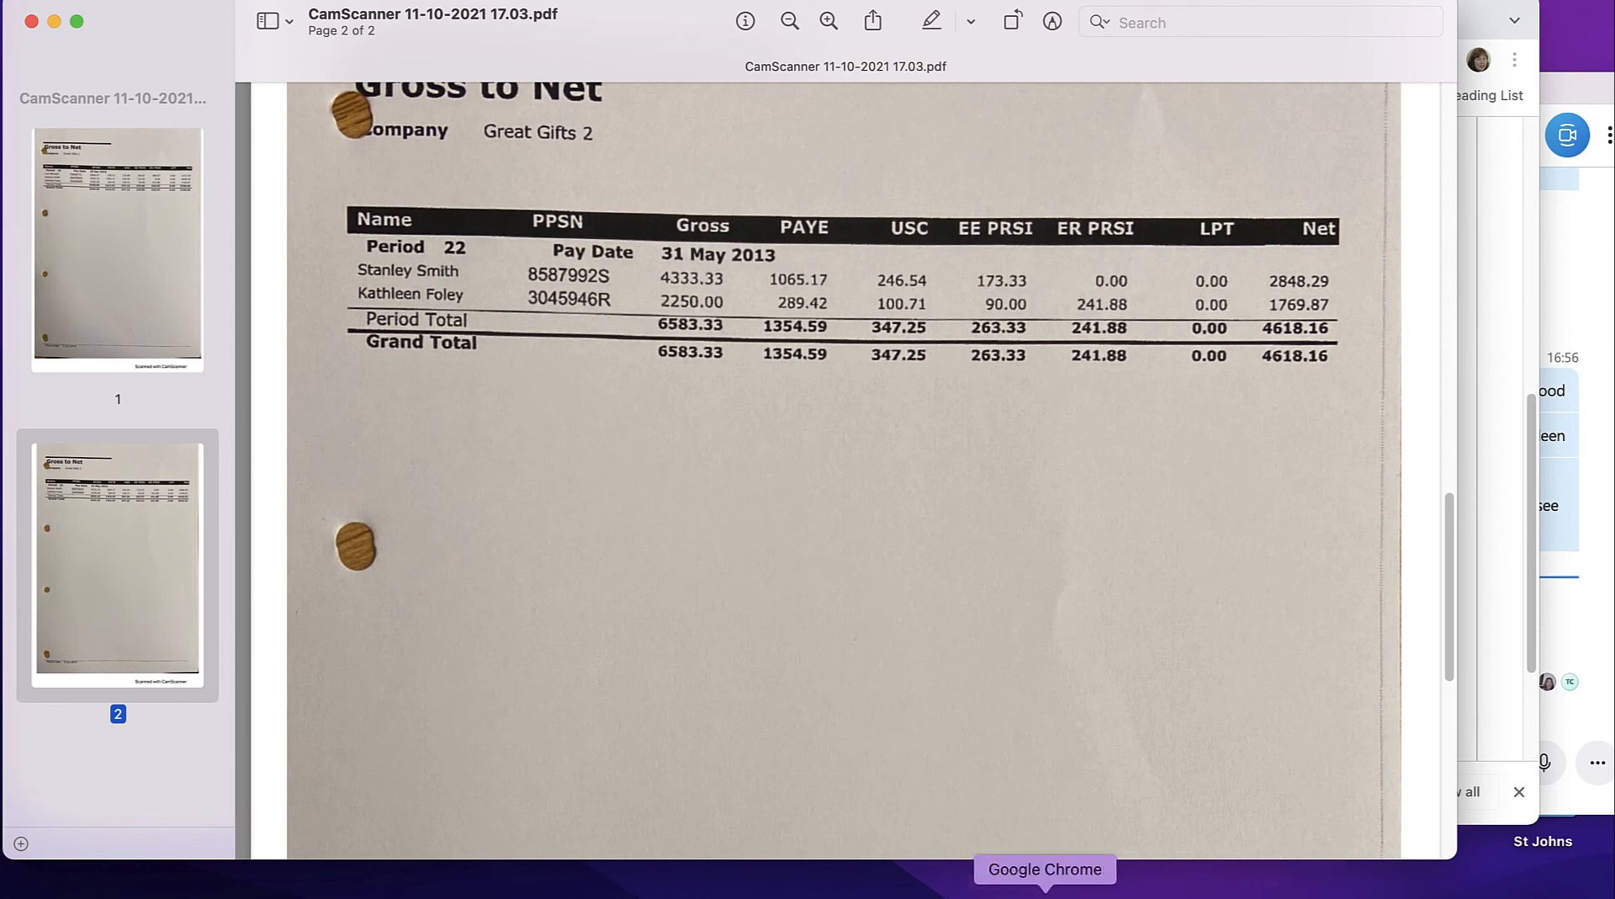
click(1045, 892)
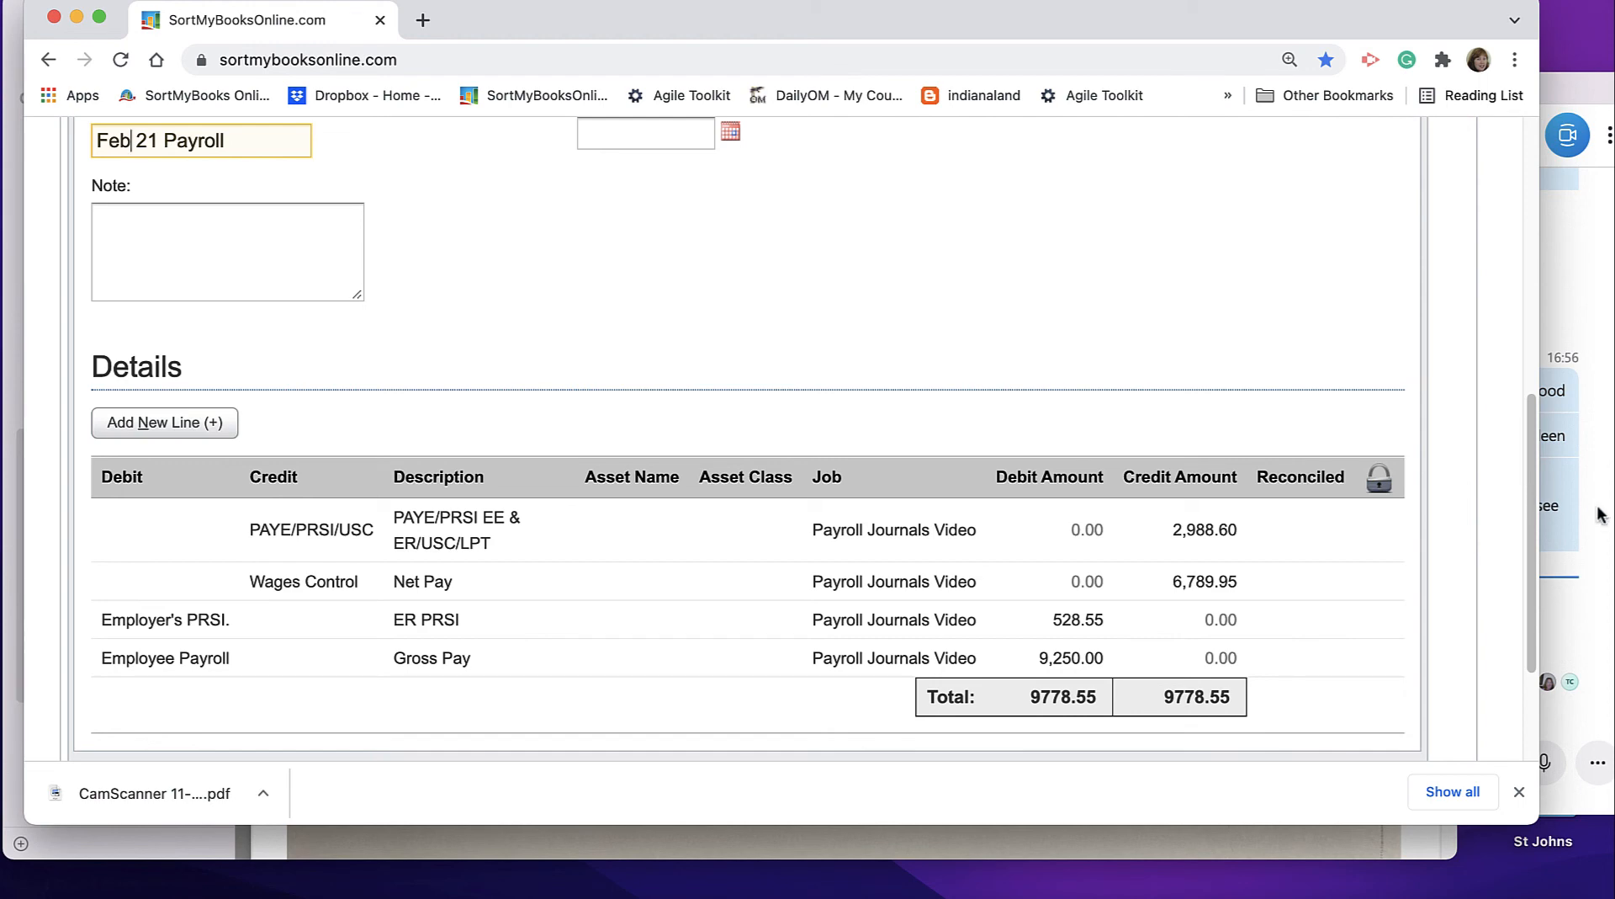
Check the period totals in the Preview report, return to Chrome, set the PAYE/PRSI/USC line's amount to 2207.05 and save it
drag(1527, 512, 1526, 599)
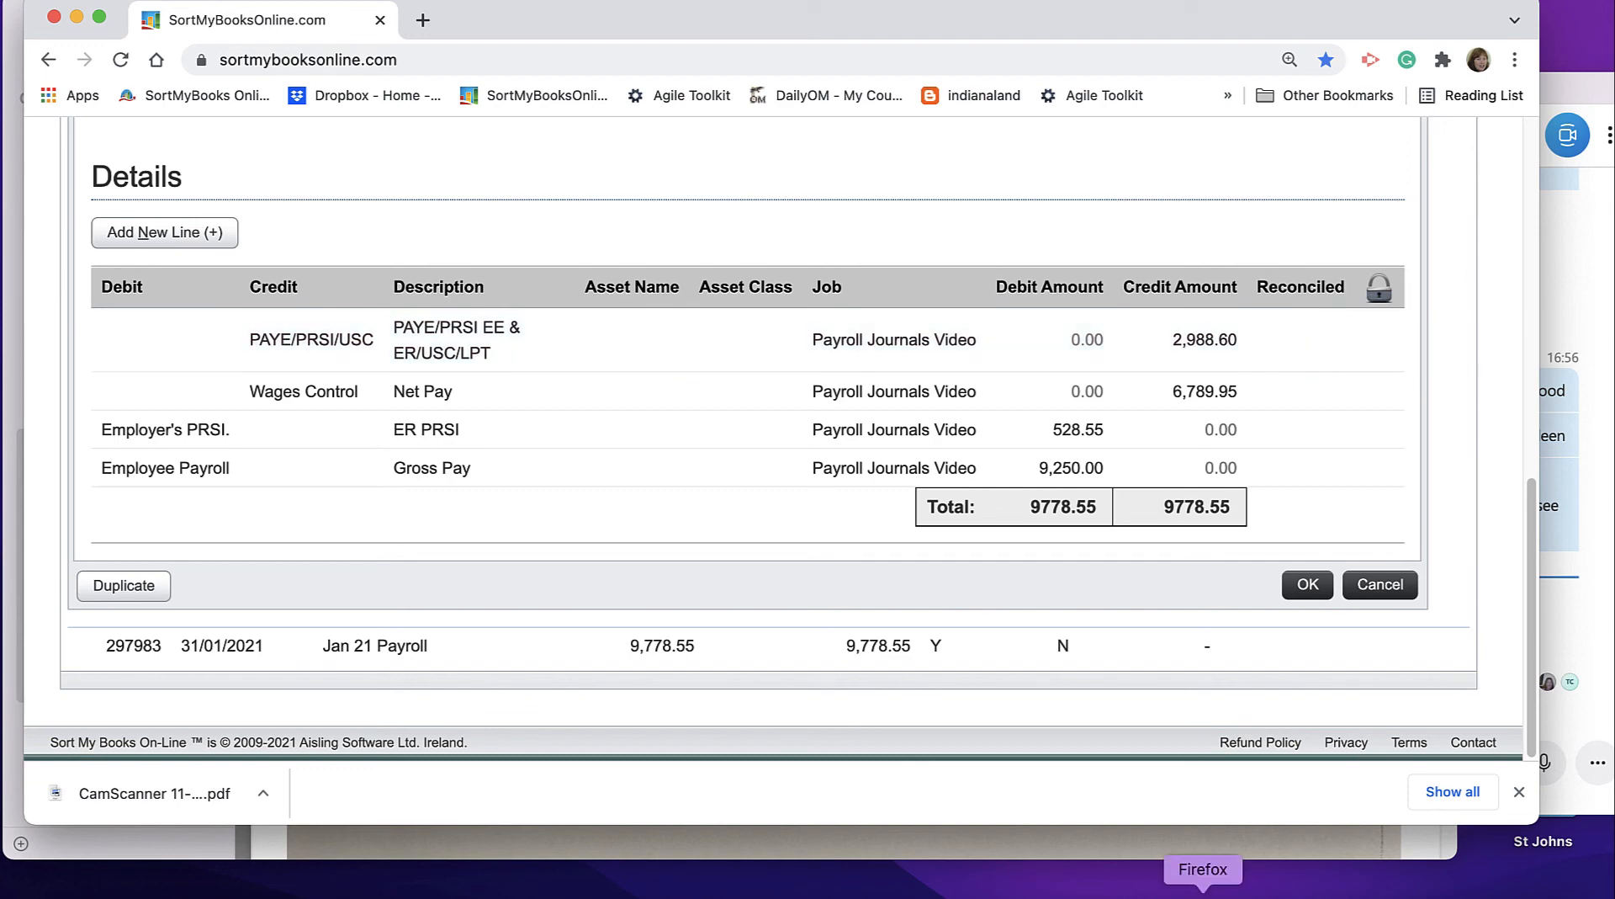
click(1310, 895)
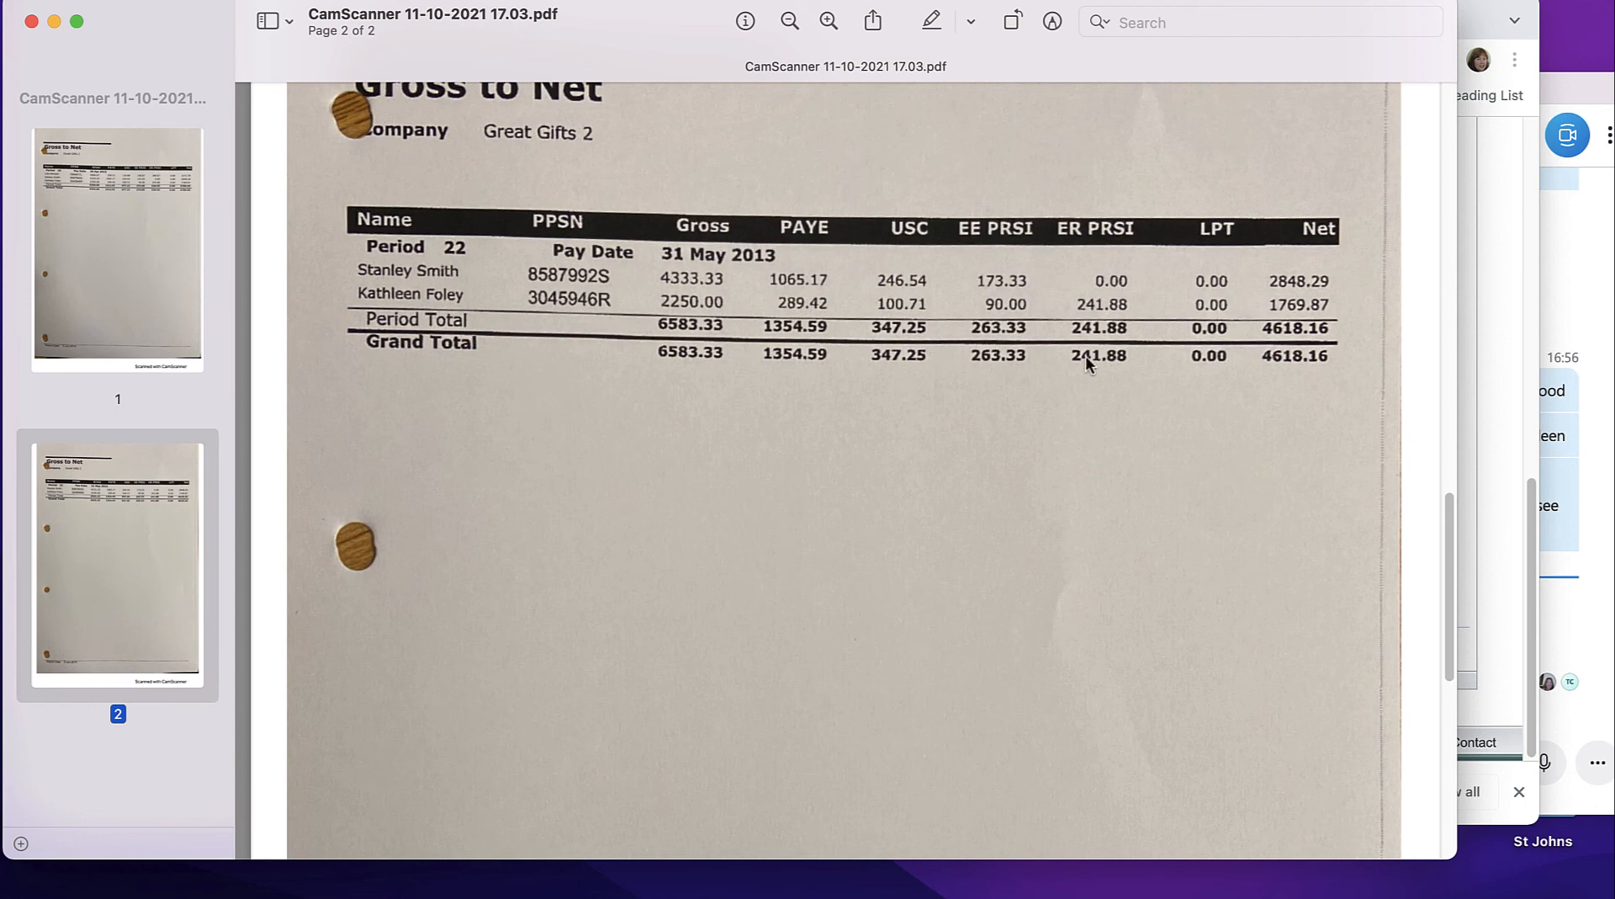
key(super+Tab)
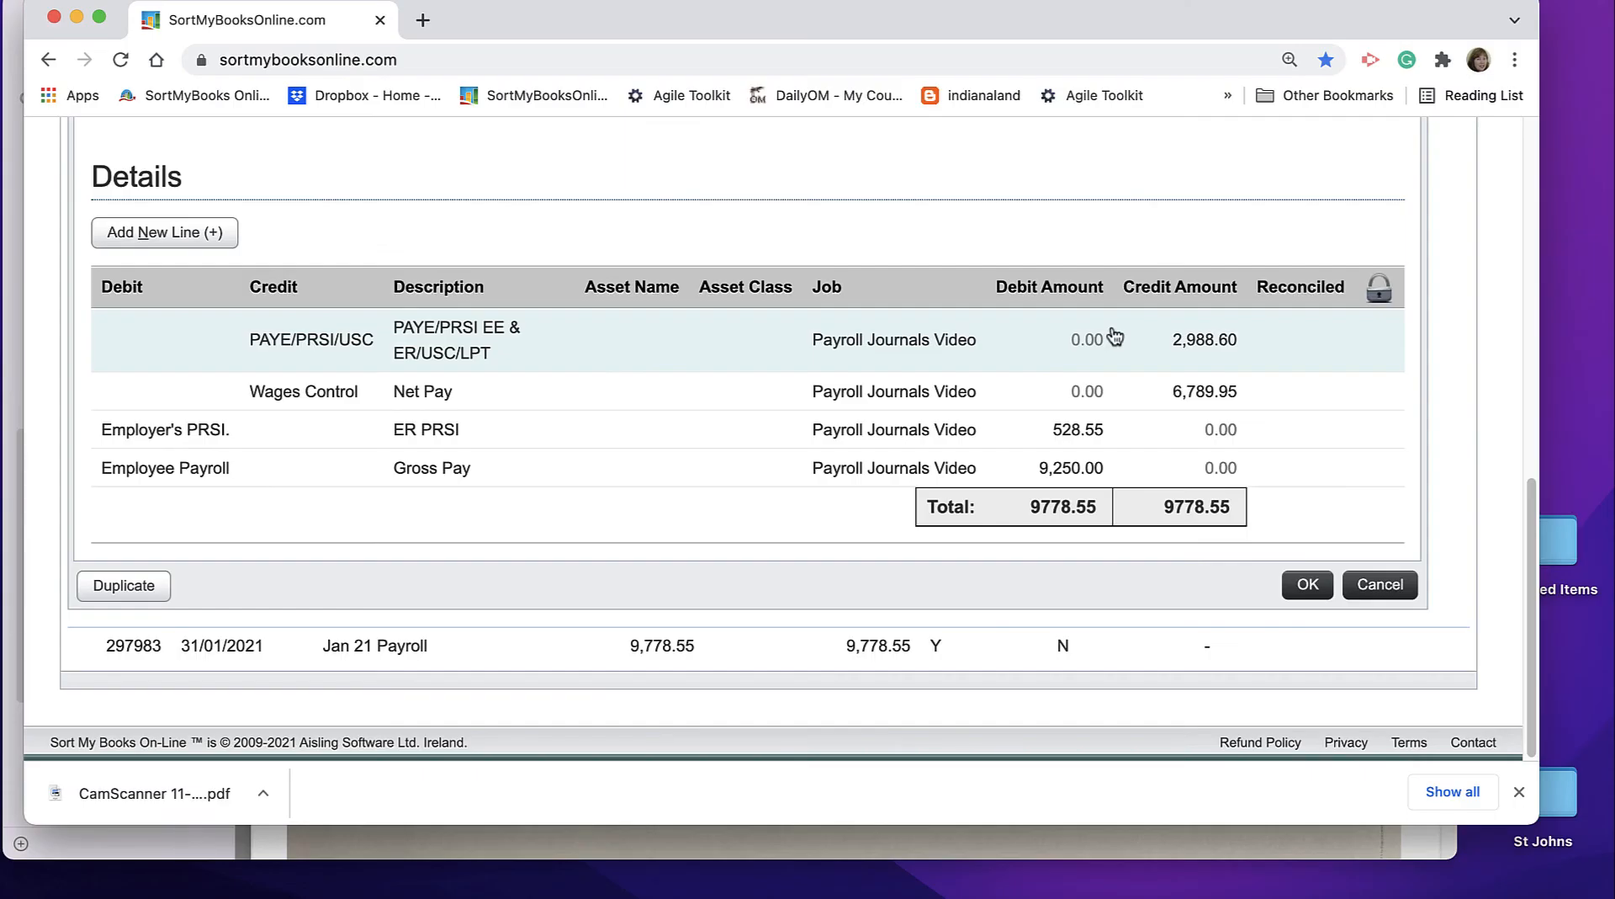
click(1112, 333)
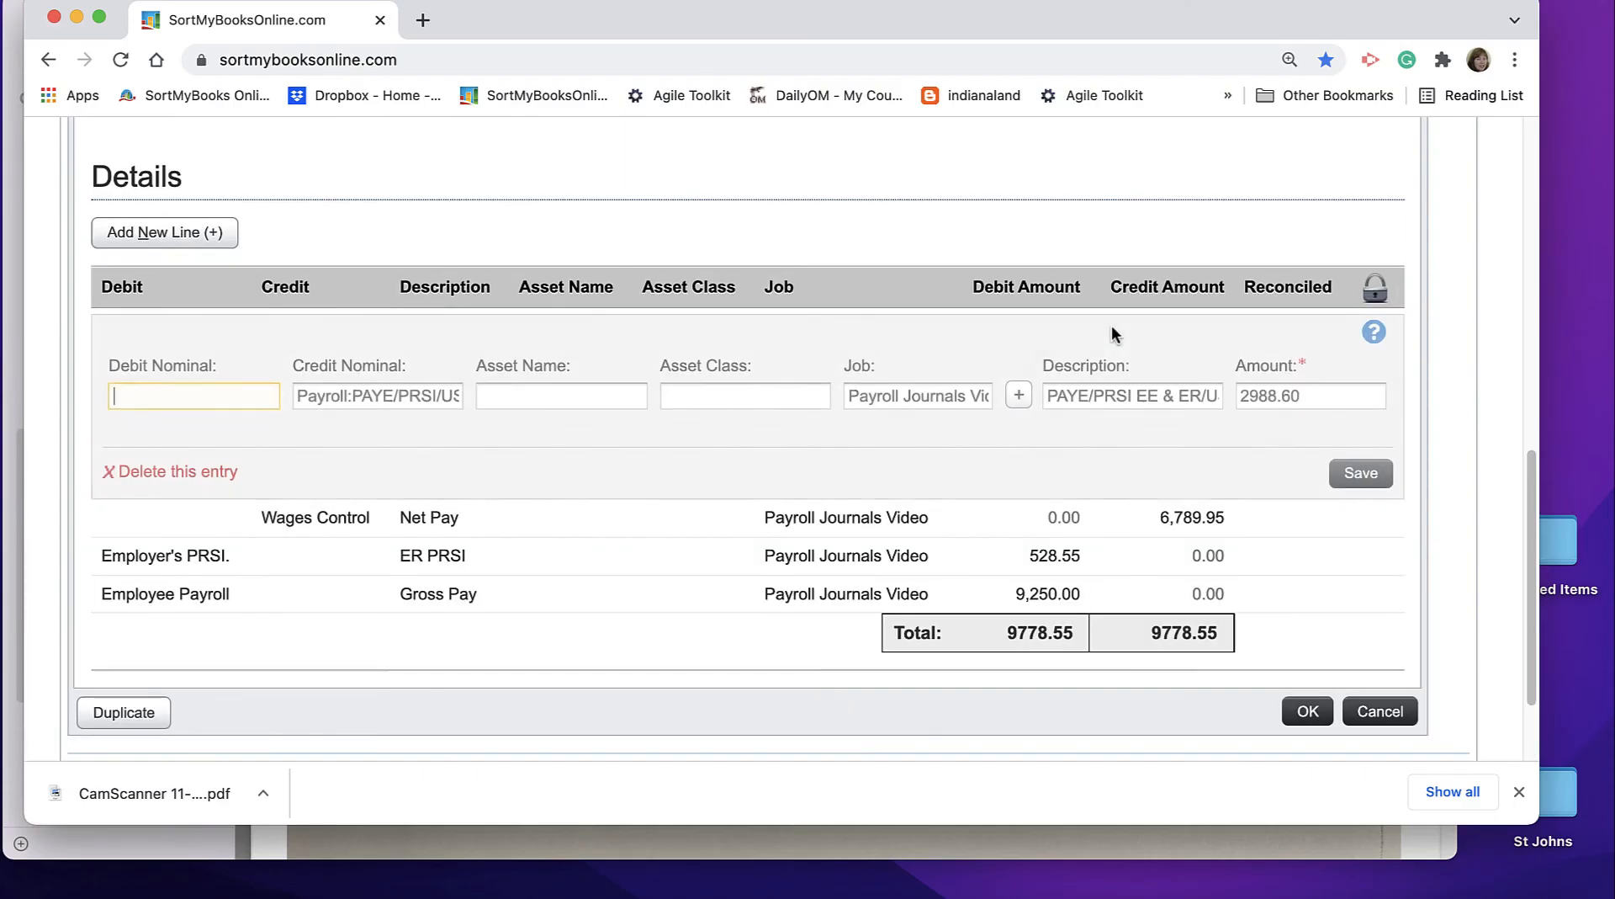
click(1335, 399)
text(2207)
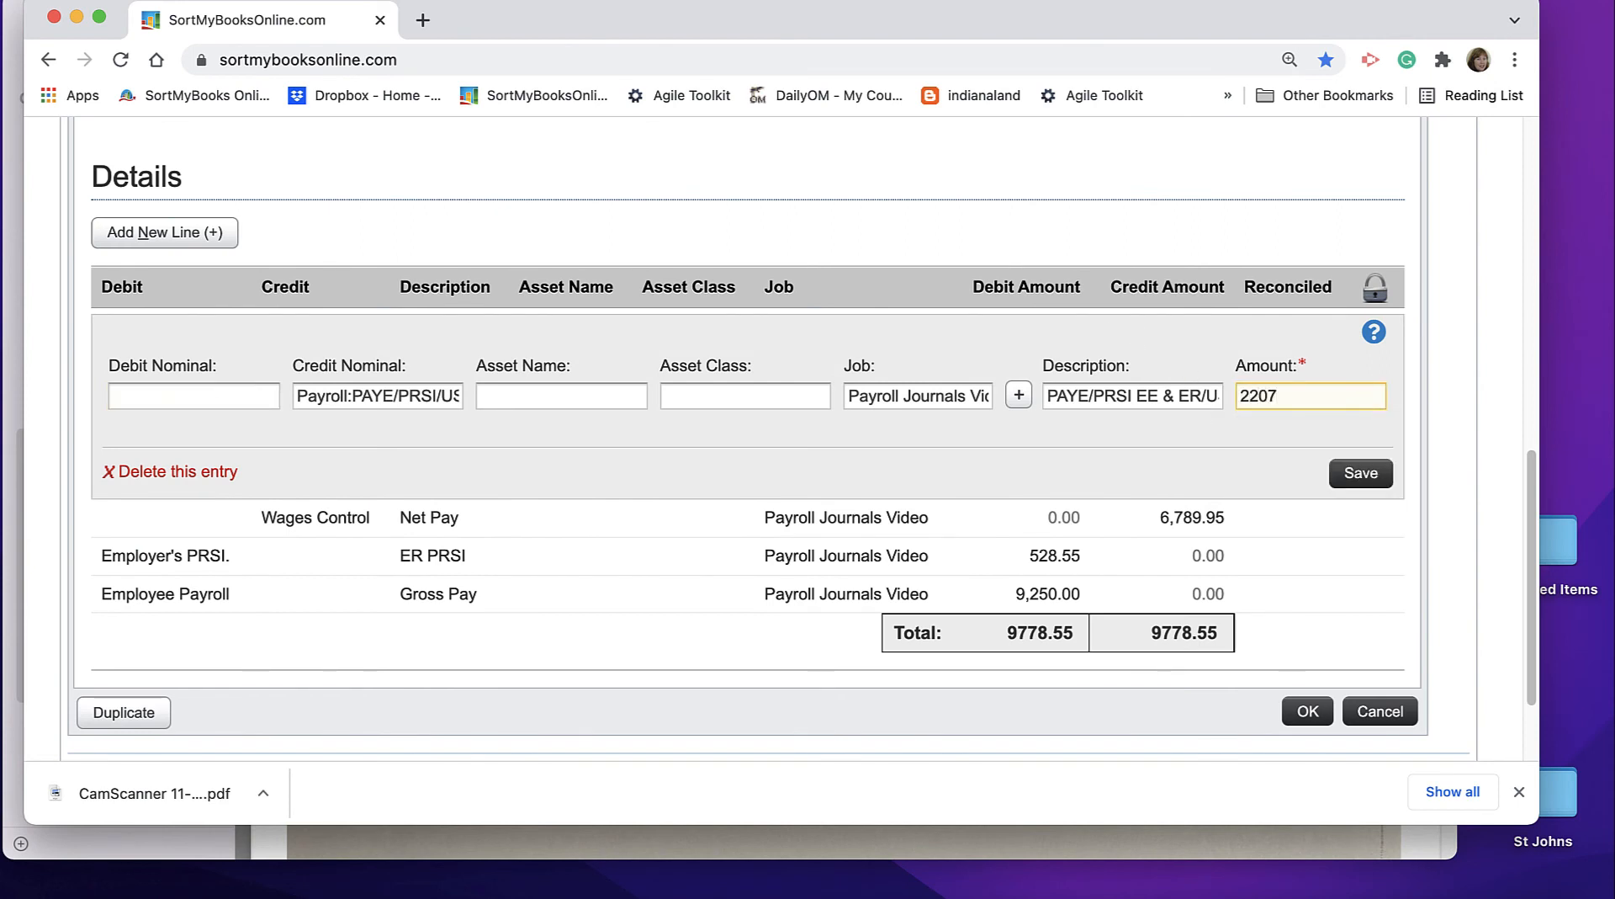
text(.05)
click(1369, 477)
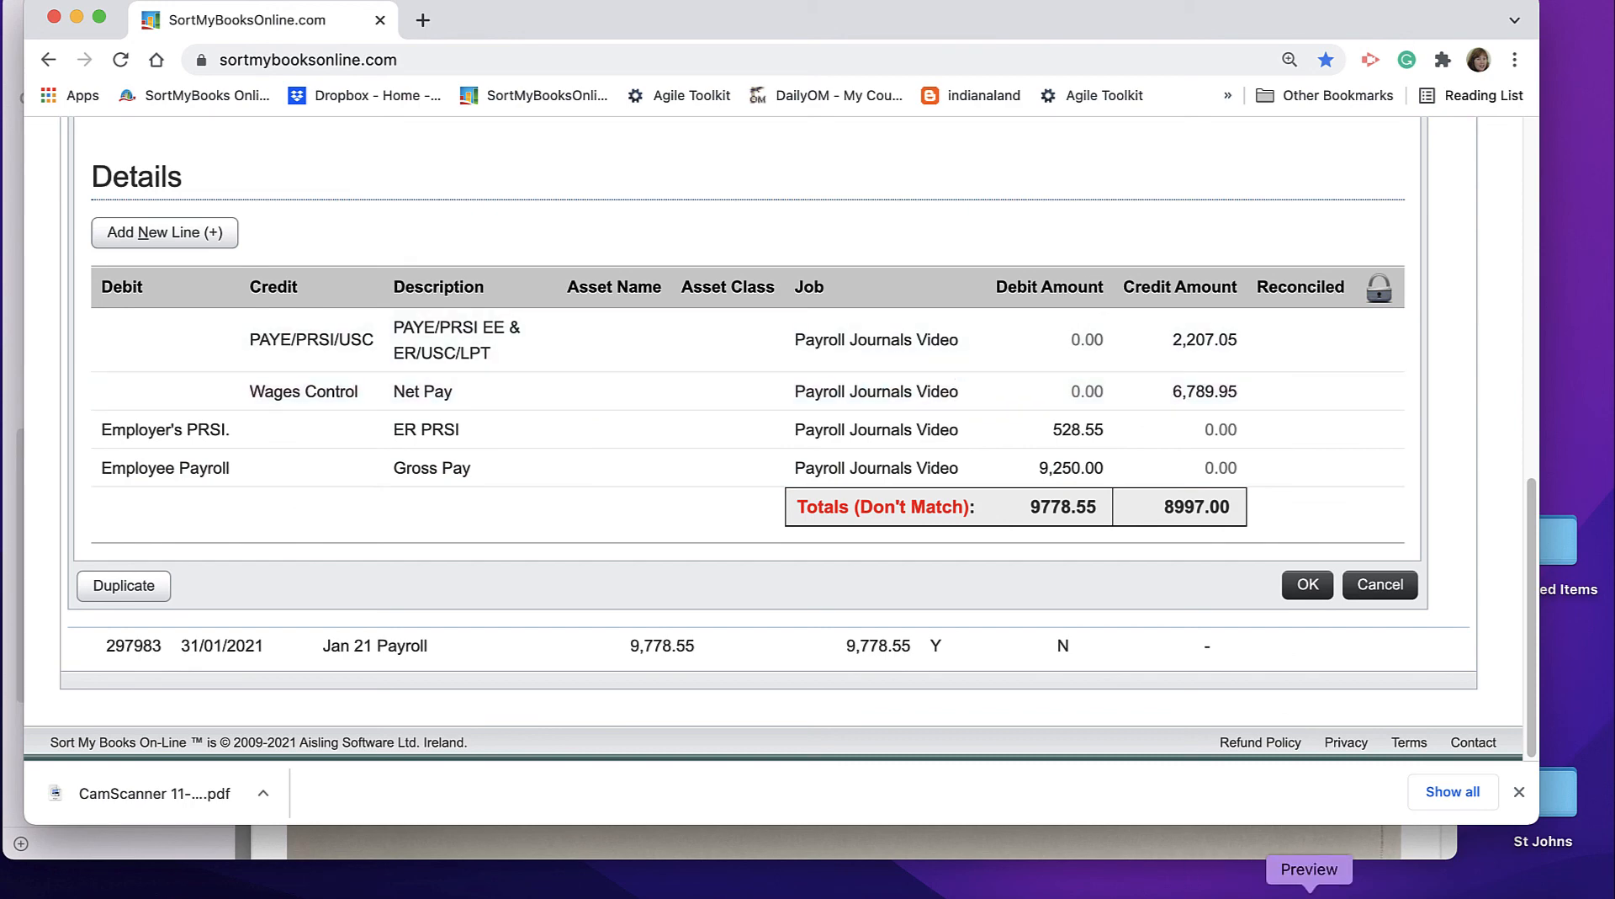
Look up the net total in the Preview report, return to Chrome, set the Net Pay line's amount to 4618.16 and save it
click(1309, 891)
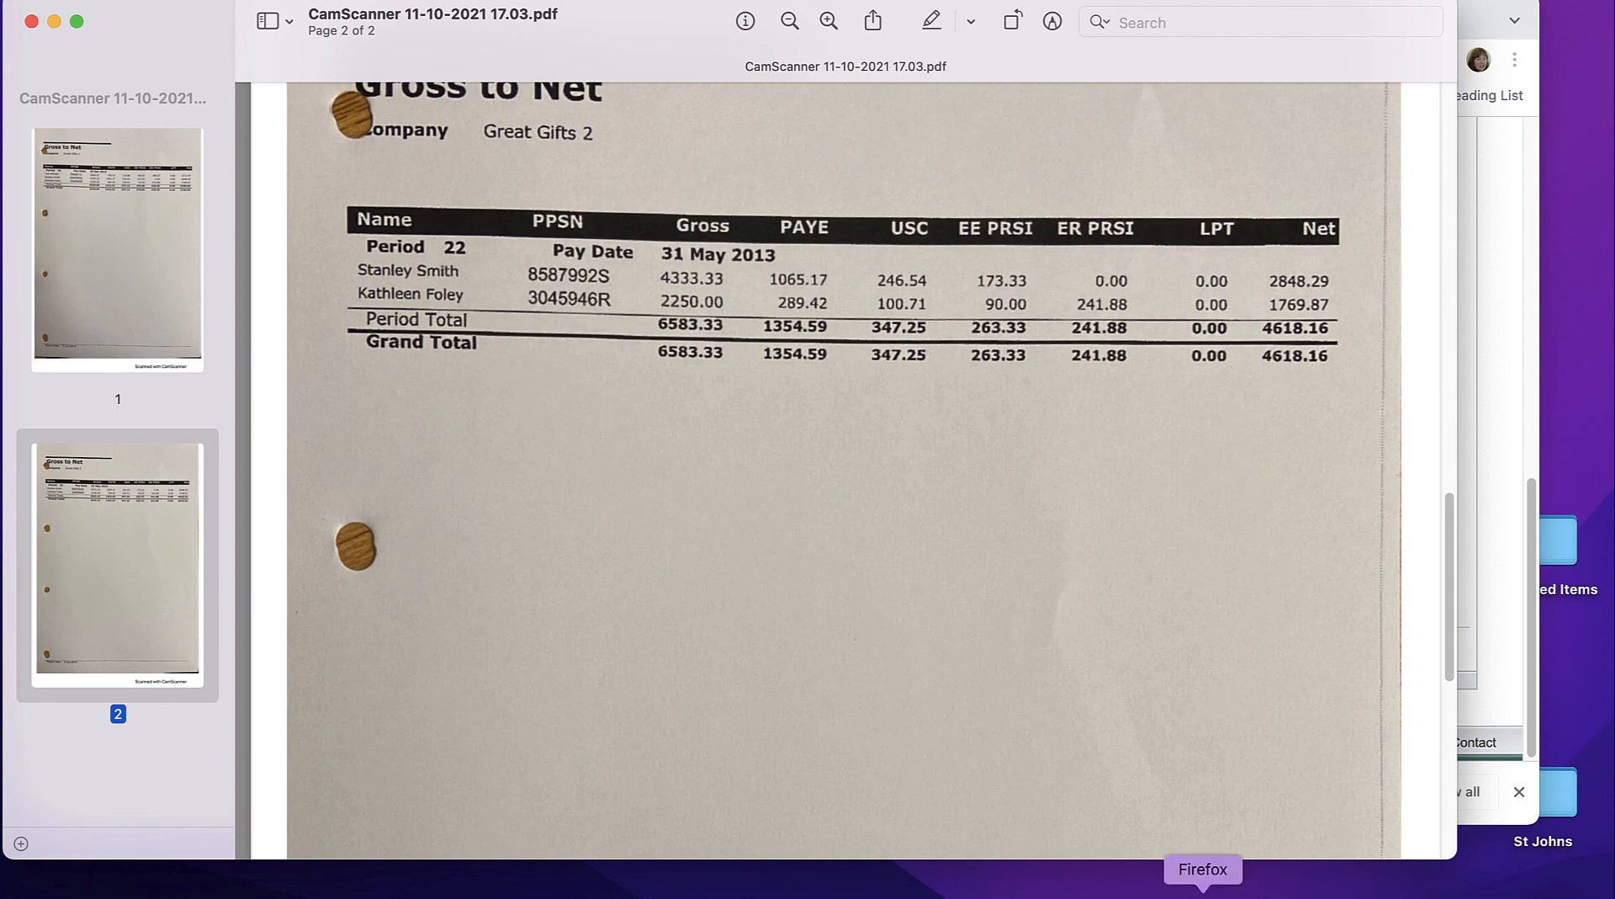
click(1045, 891)
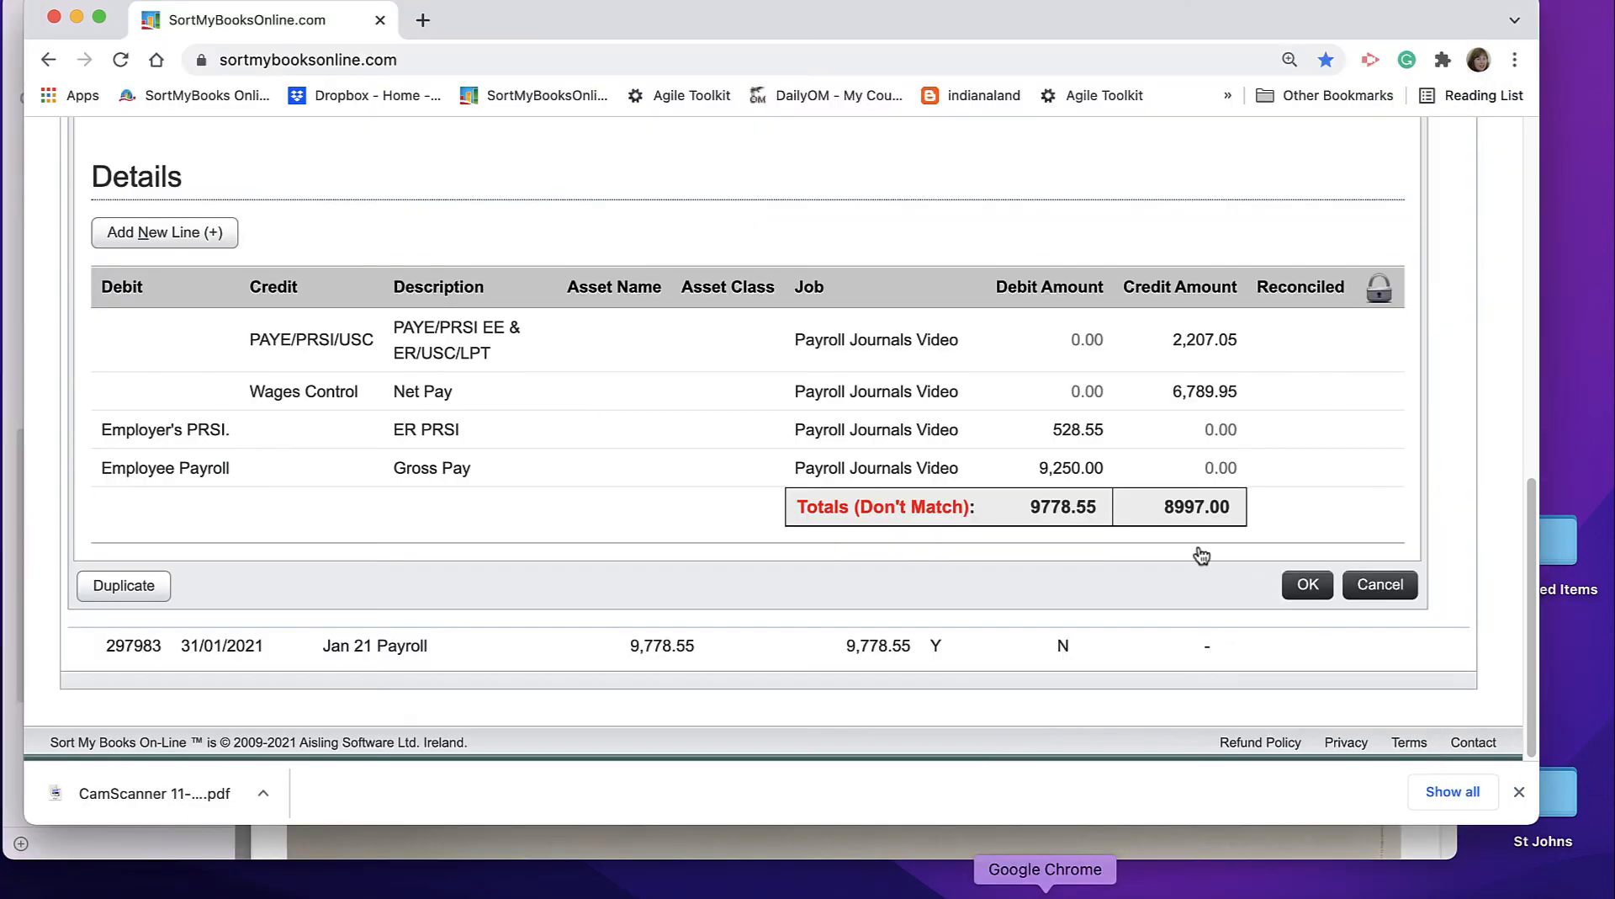
click(1190, 402)
double_click(1317, 460)
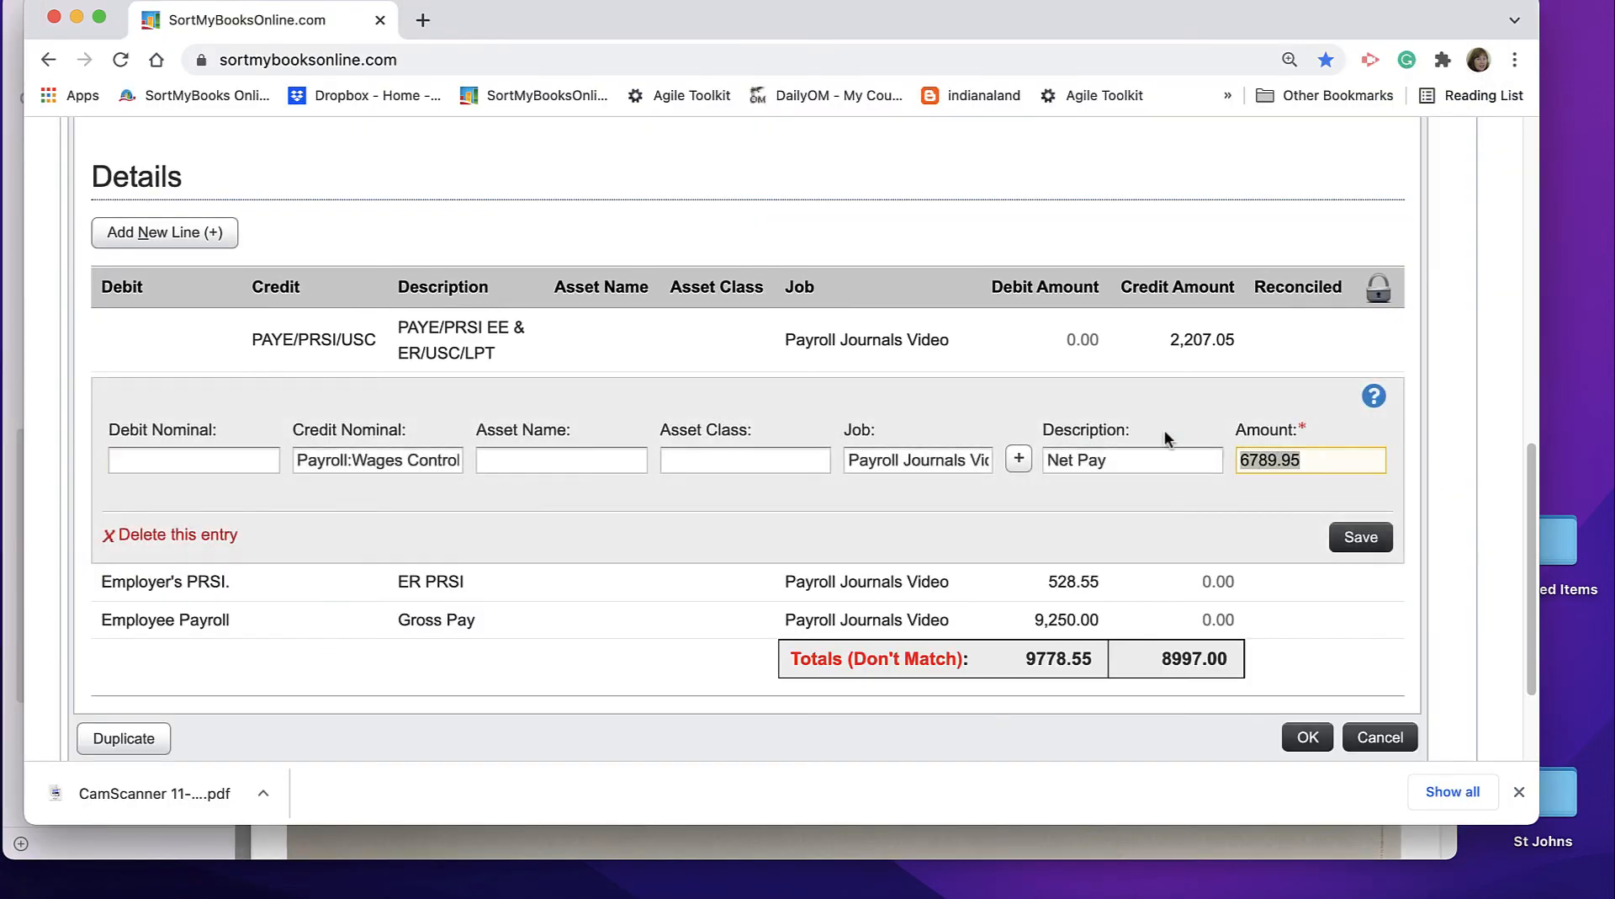
text(4618.16)
click(1380, 542)
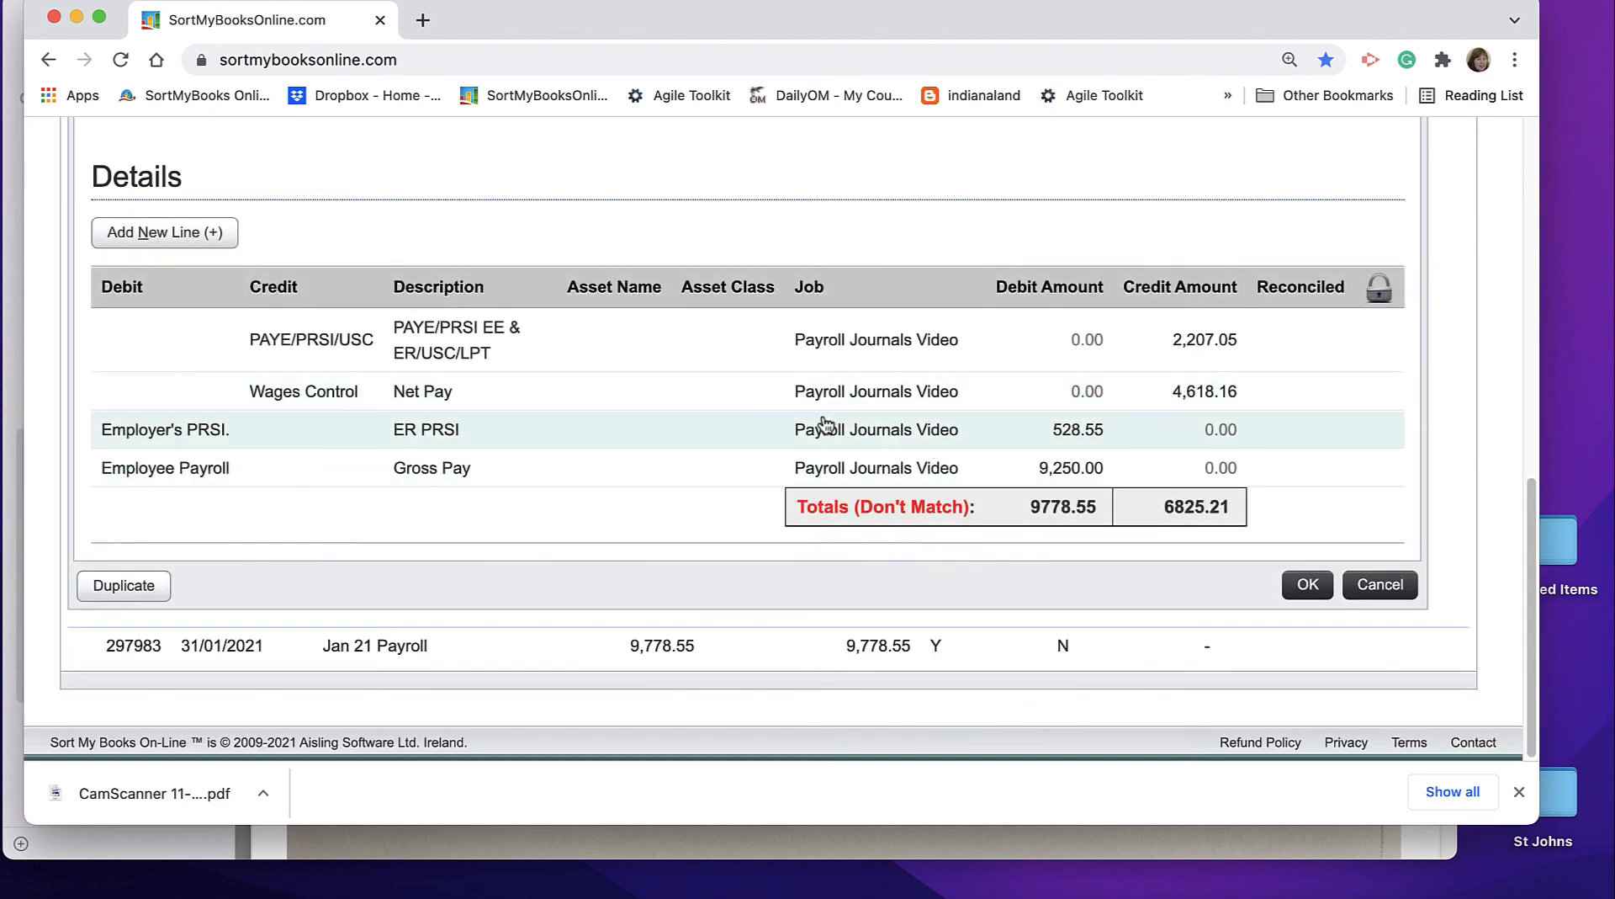
Check the ER PRSI and Gross period totals in the Preview report and return to the journal in Chrome
click(1305, 881)
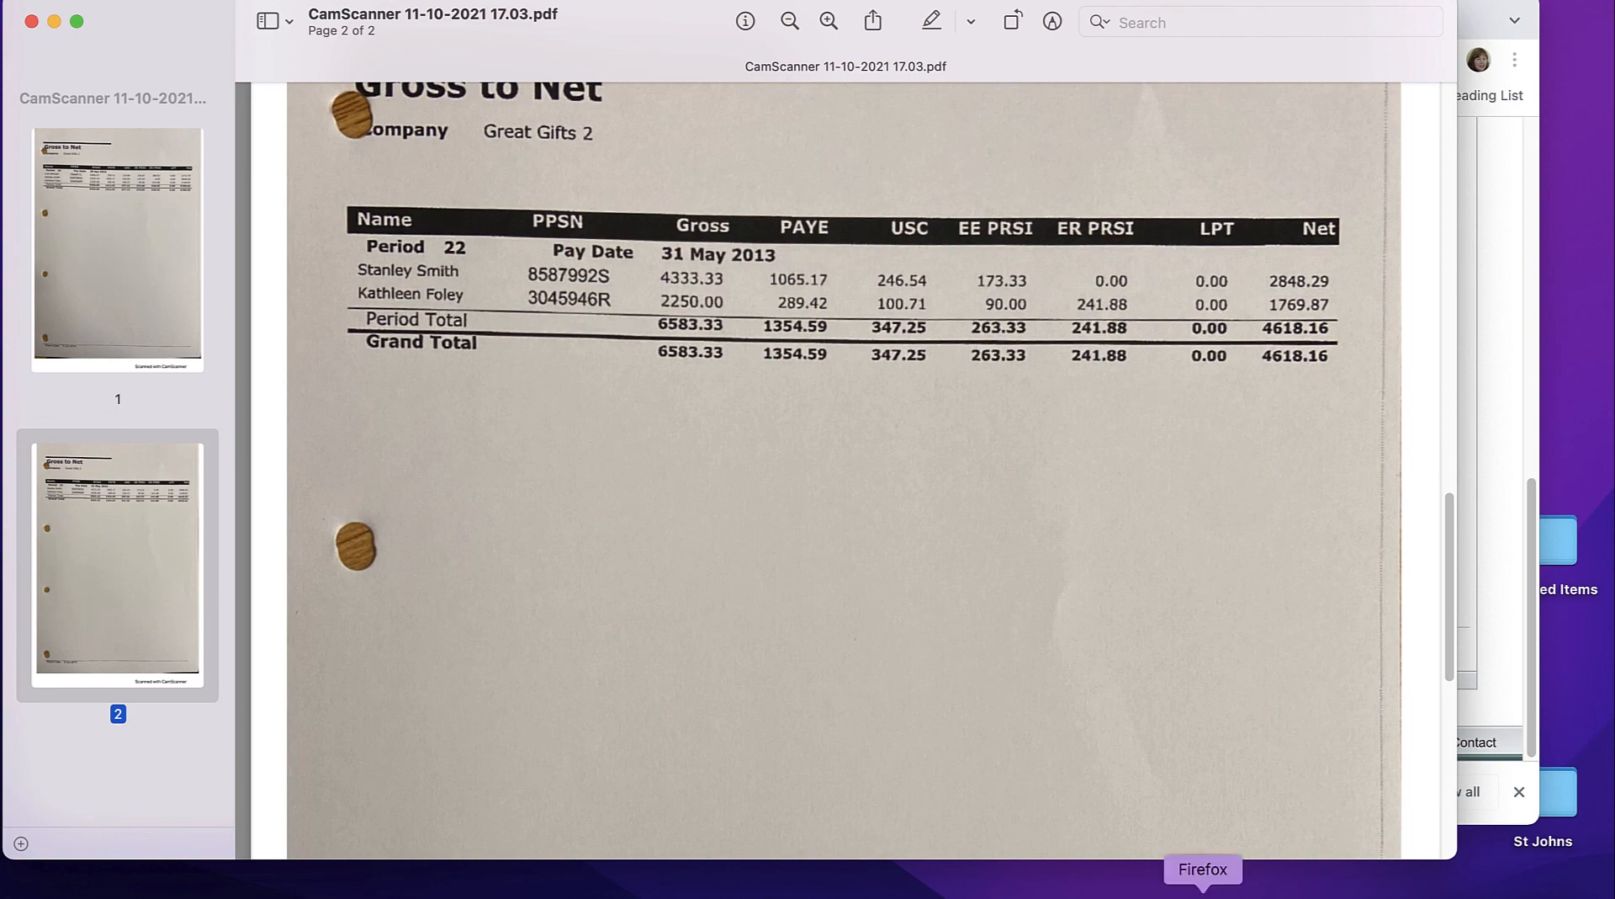
click(1203, 890)
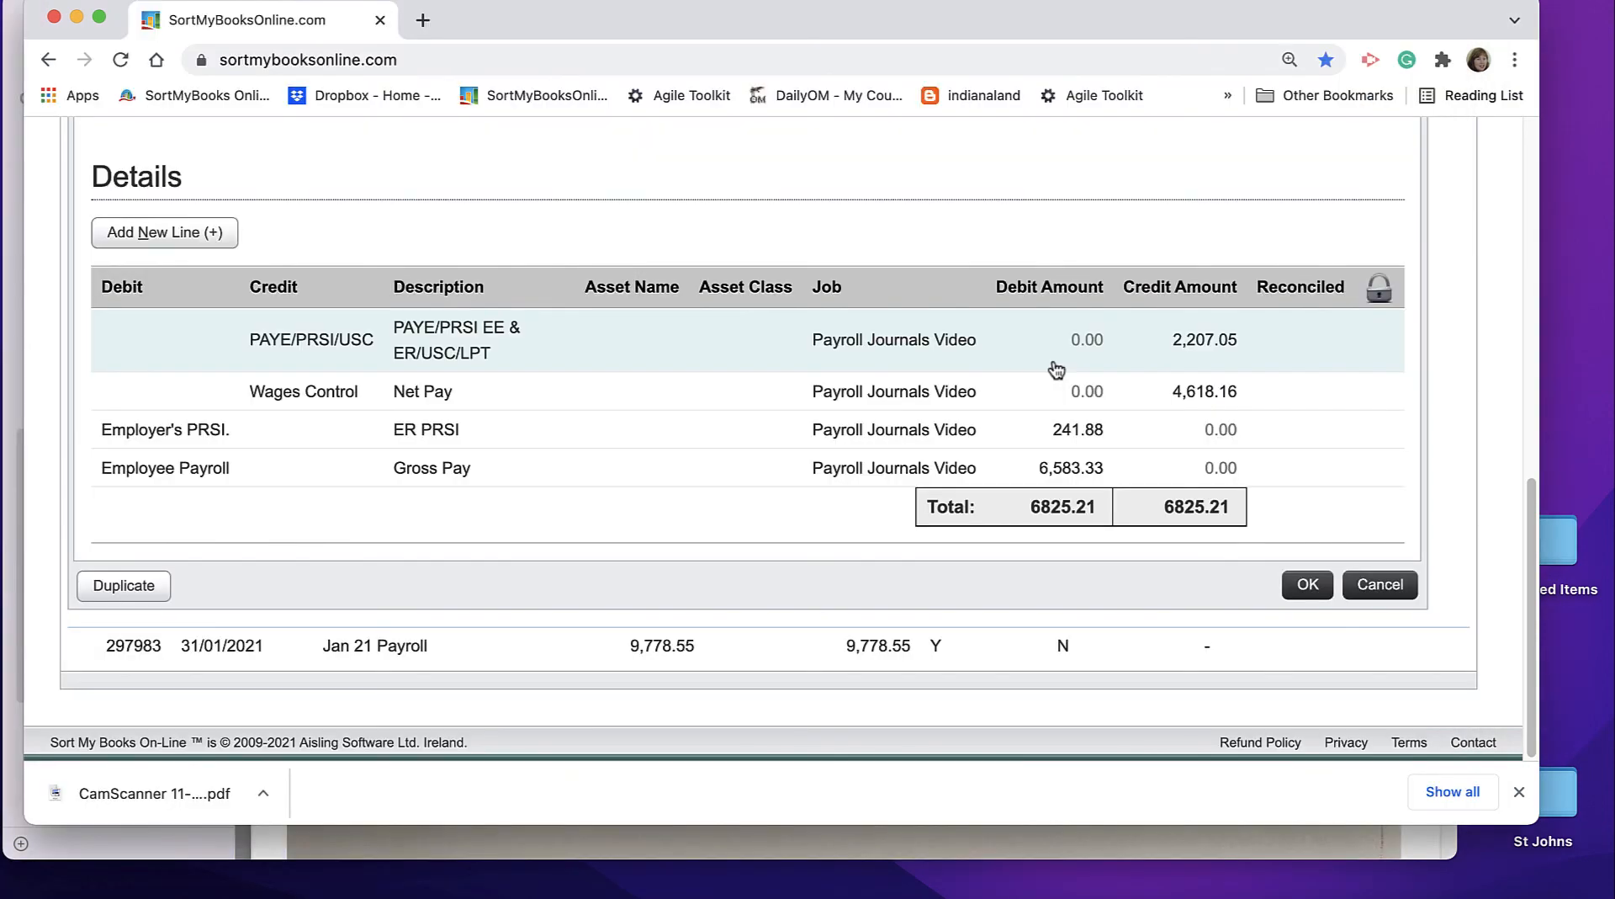